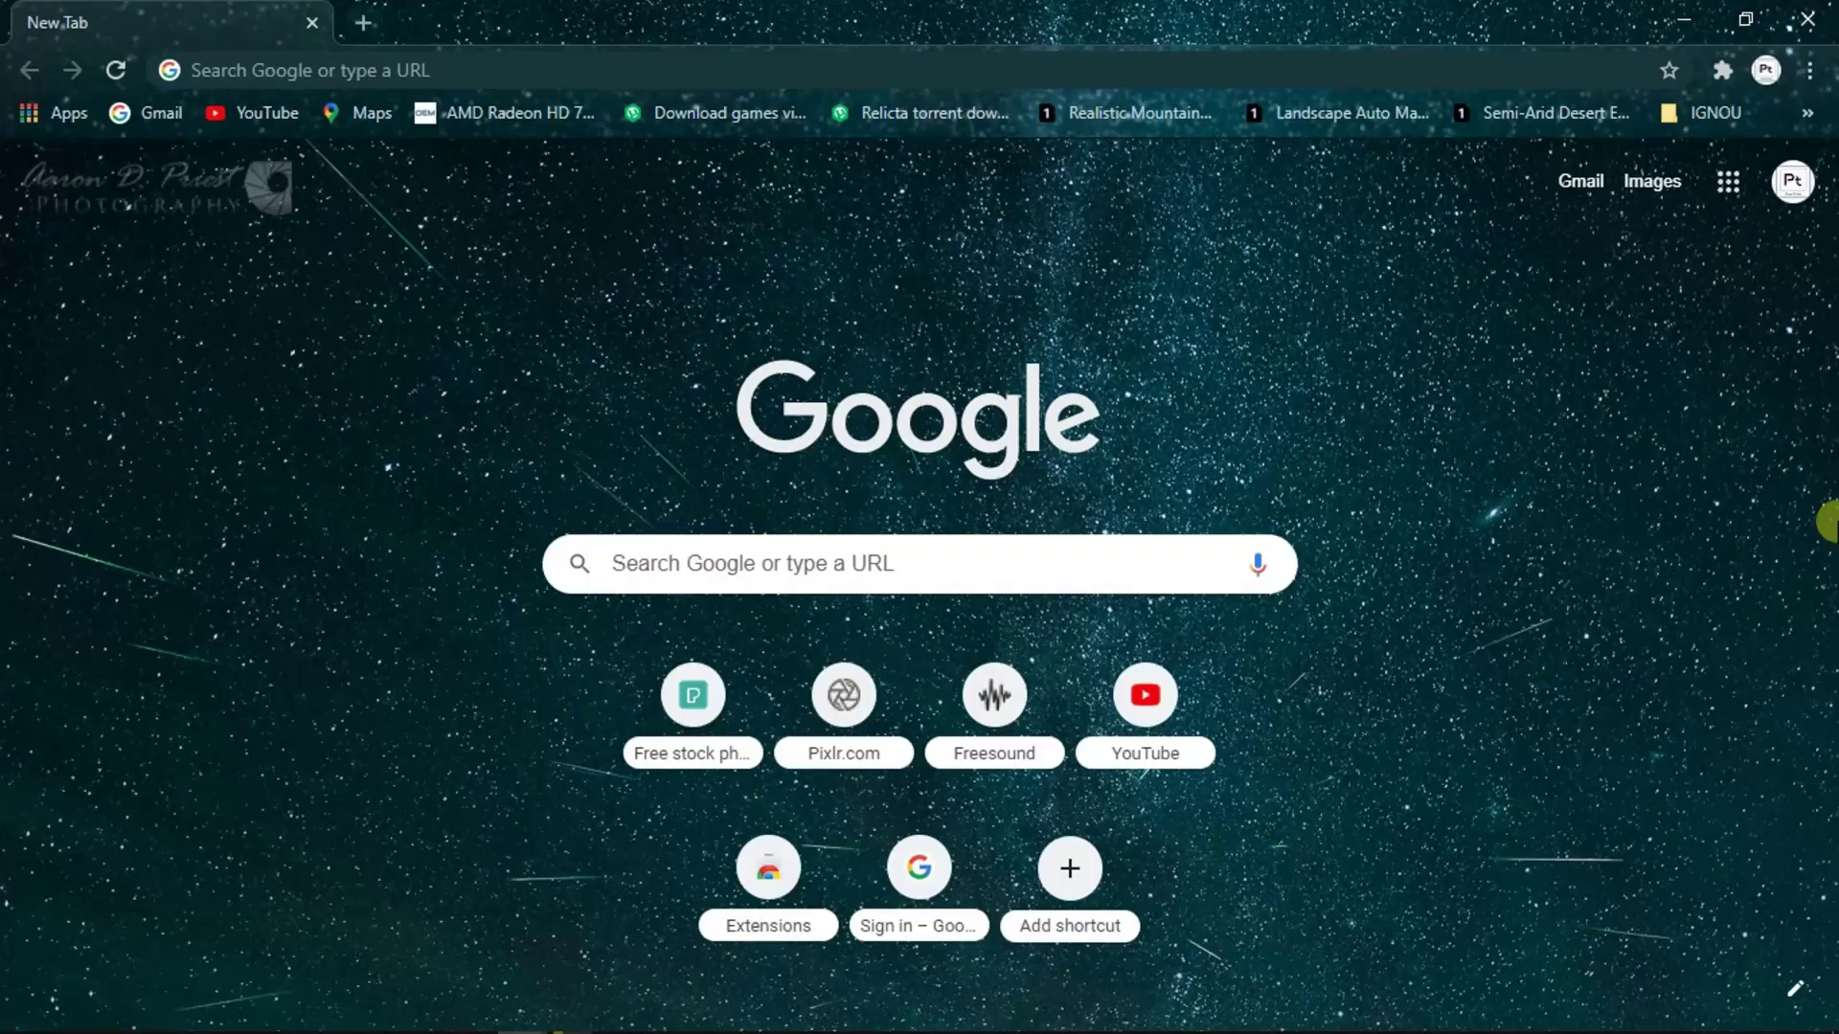
- Load the Pixlr X photo editor from pixlr.com
click(349, 56)
text(pixlr.com)
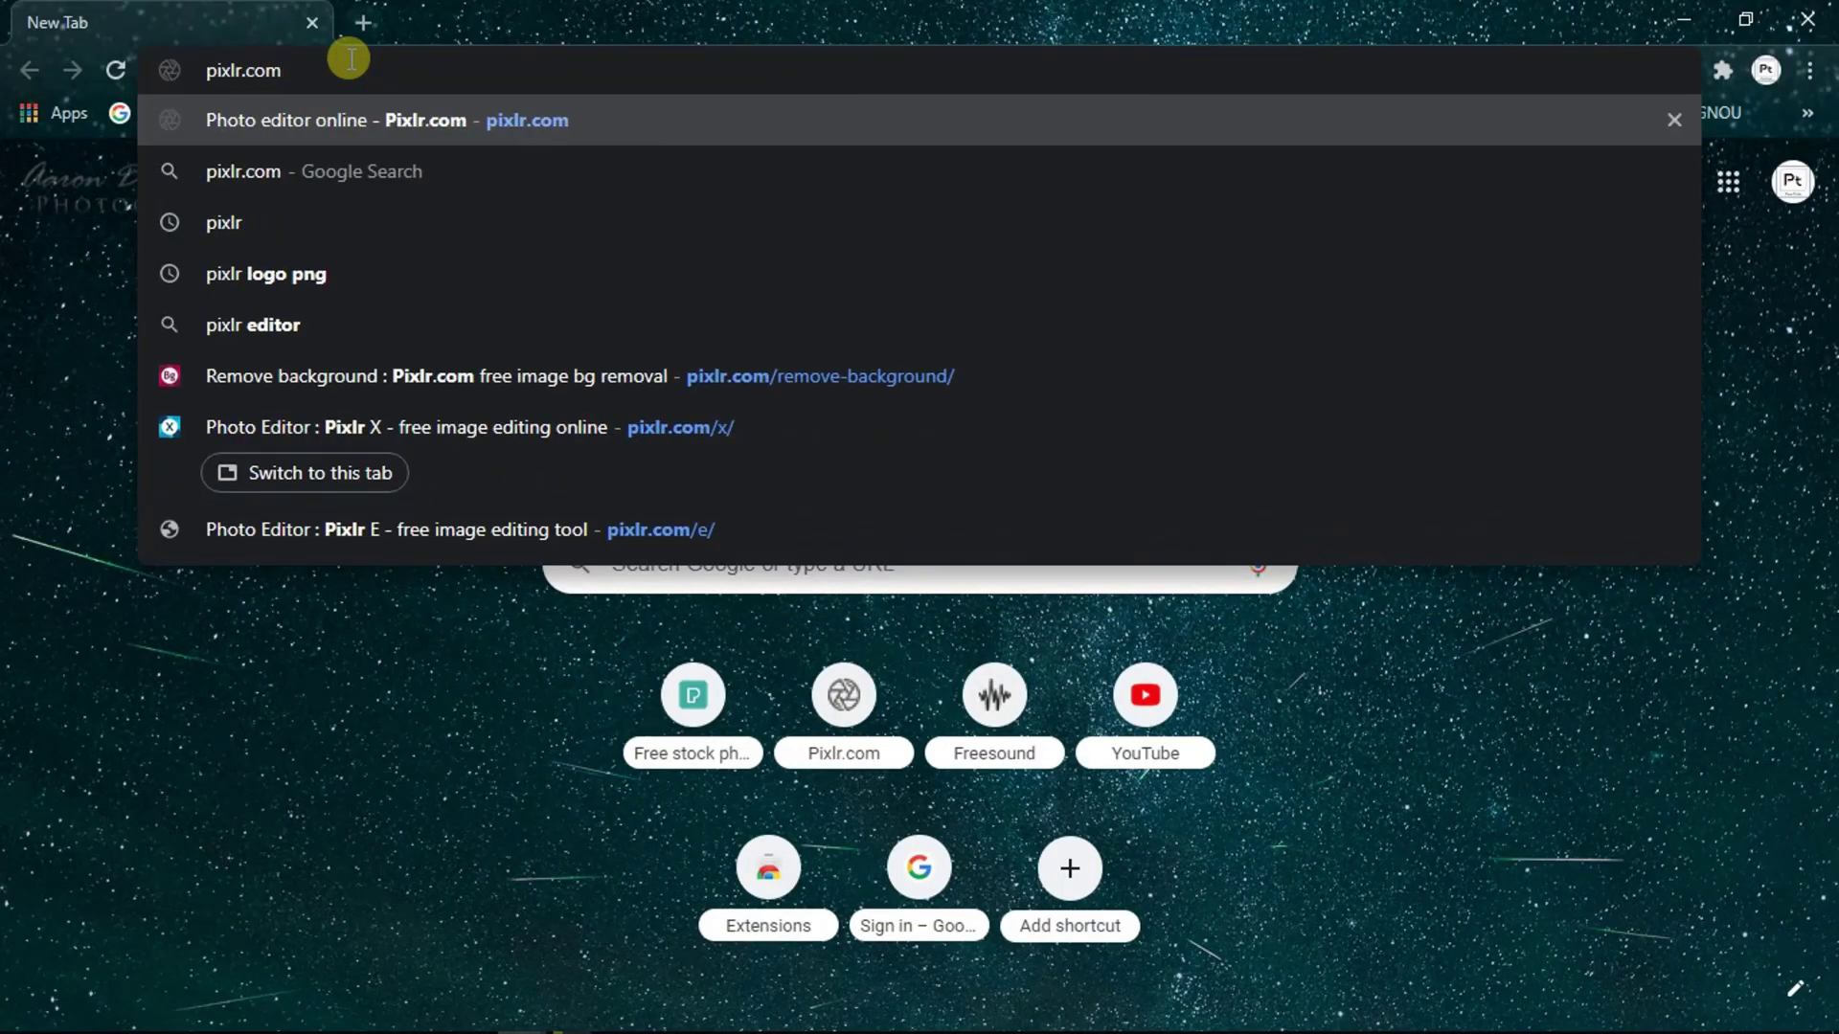
key(Return)
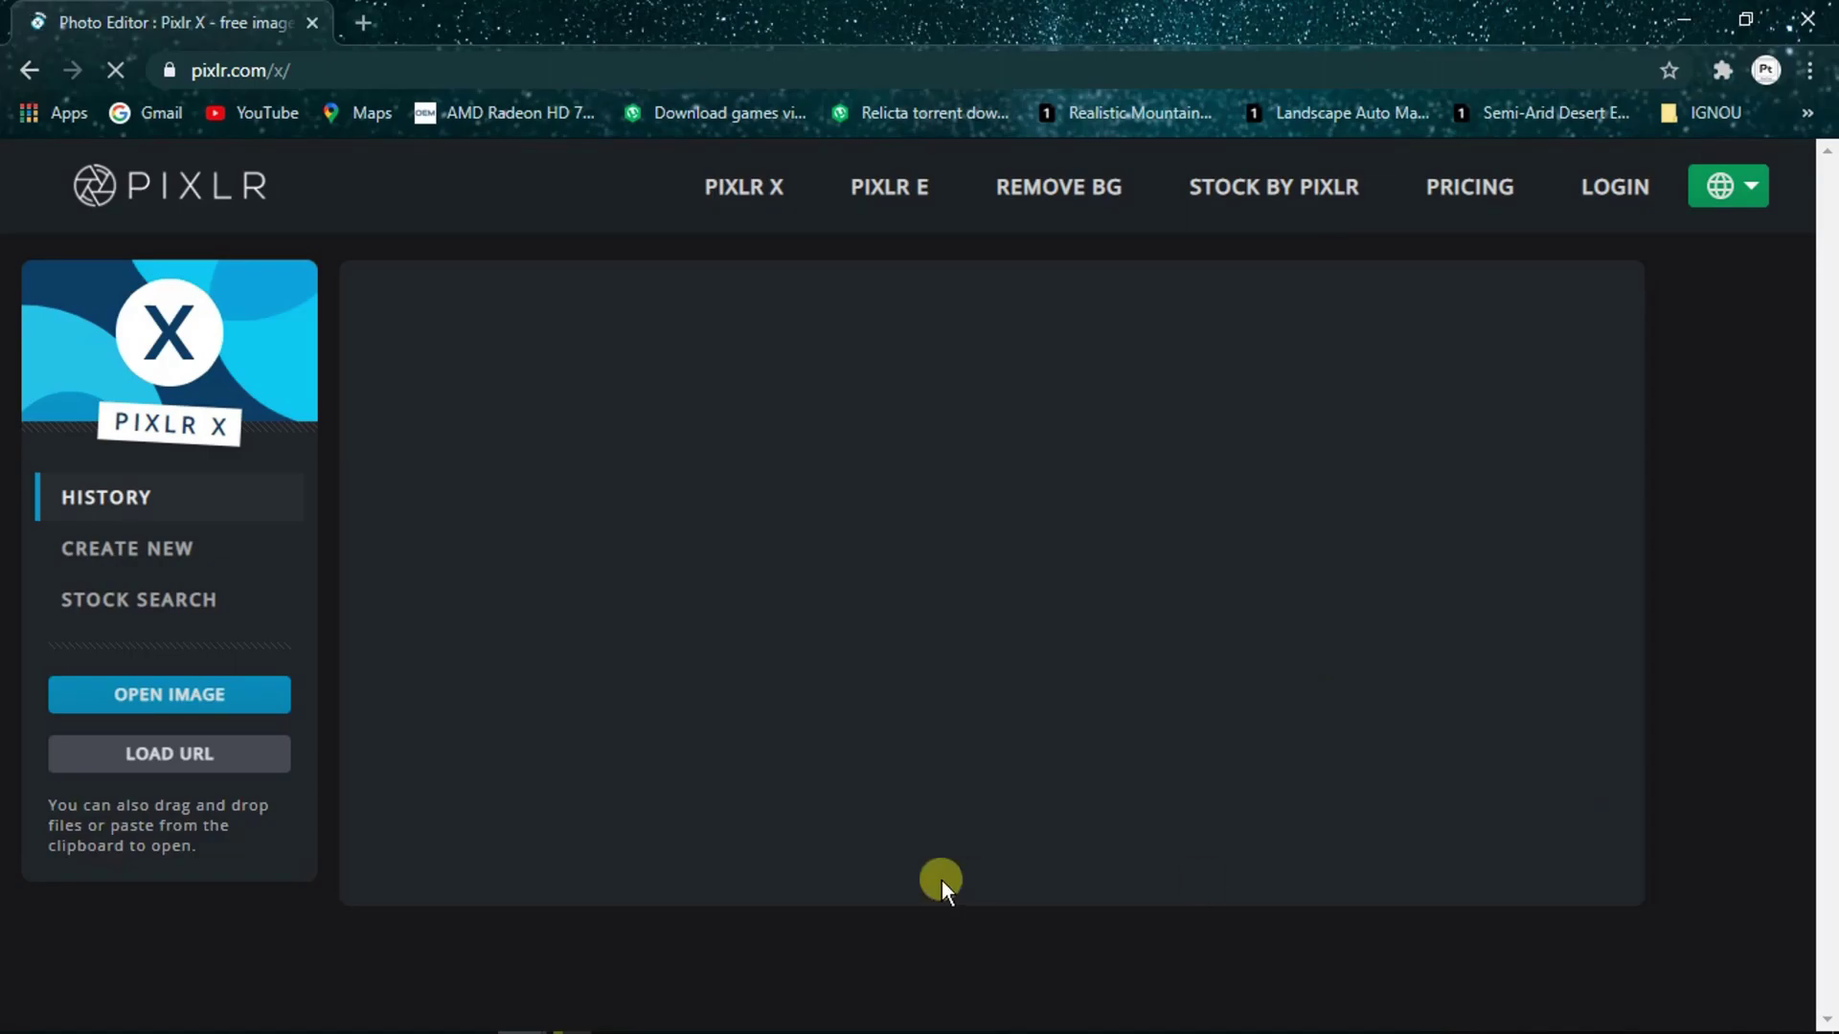
- Open the PixaTrick Logo image from the Logos folder at its original size of 2602 x 2115 px
click(675, 713)
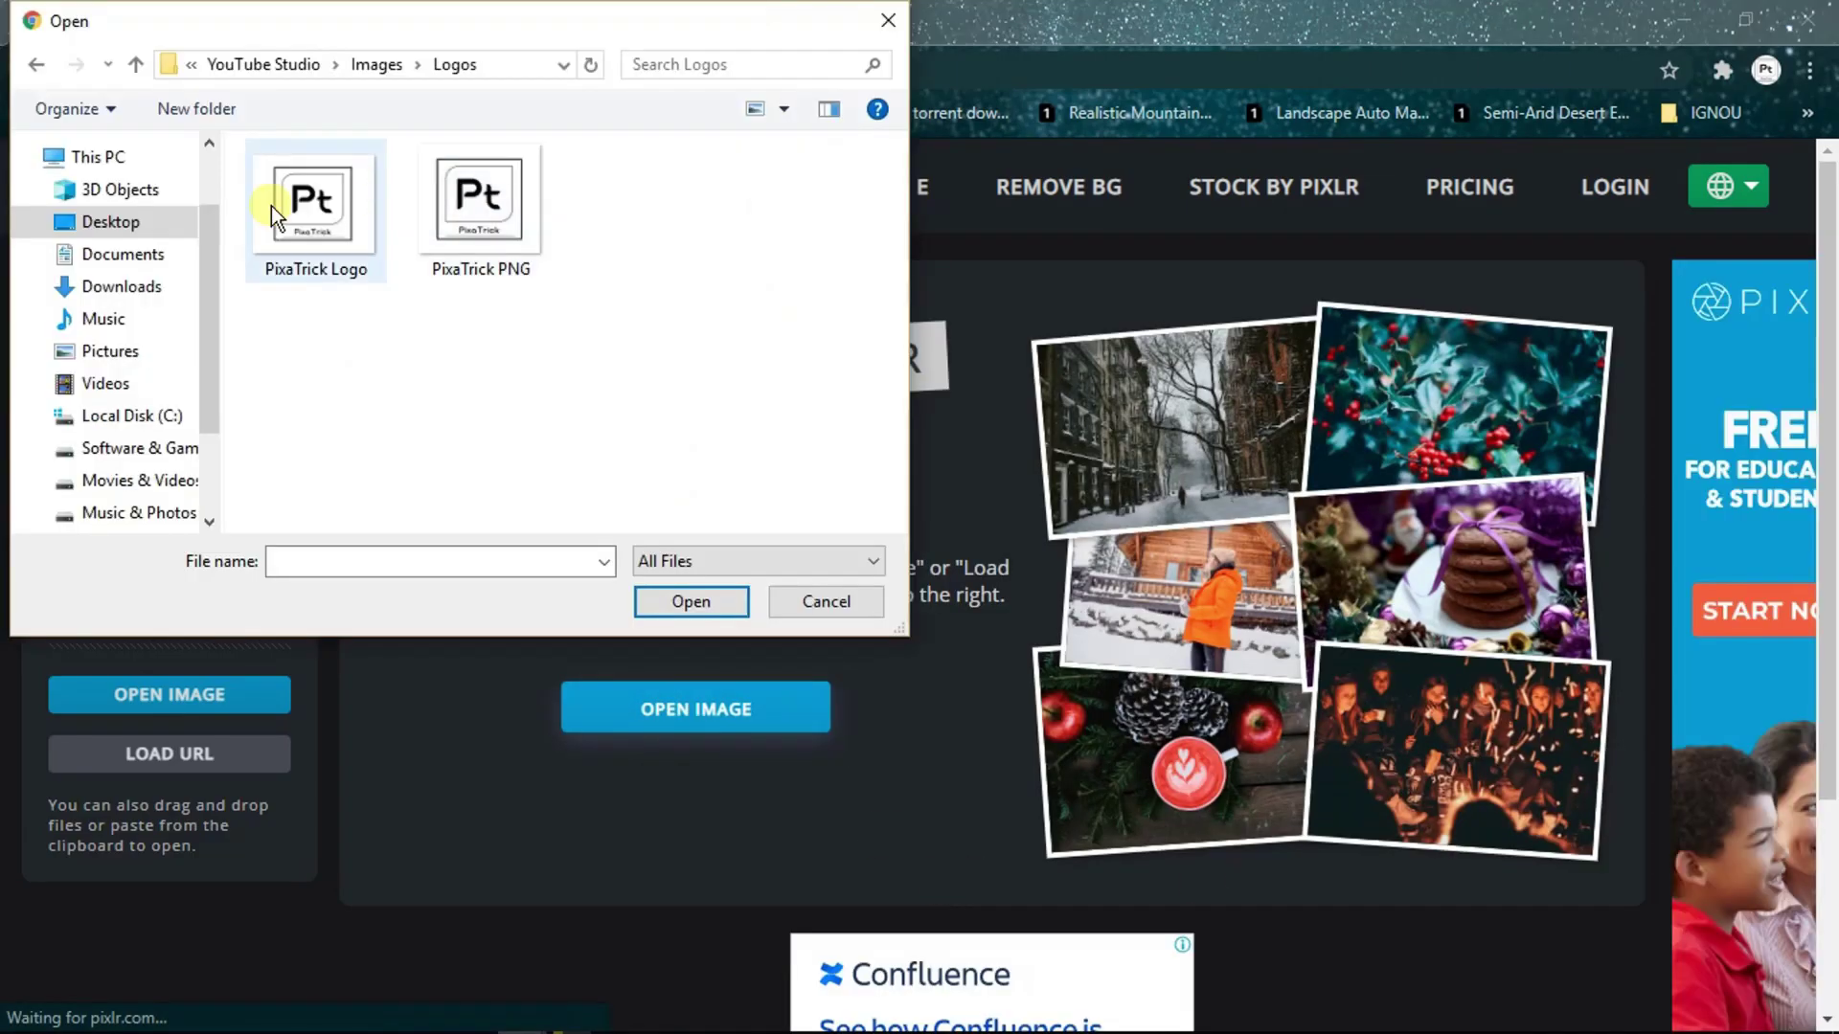
double_click(312, 217)
click(694, 601)
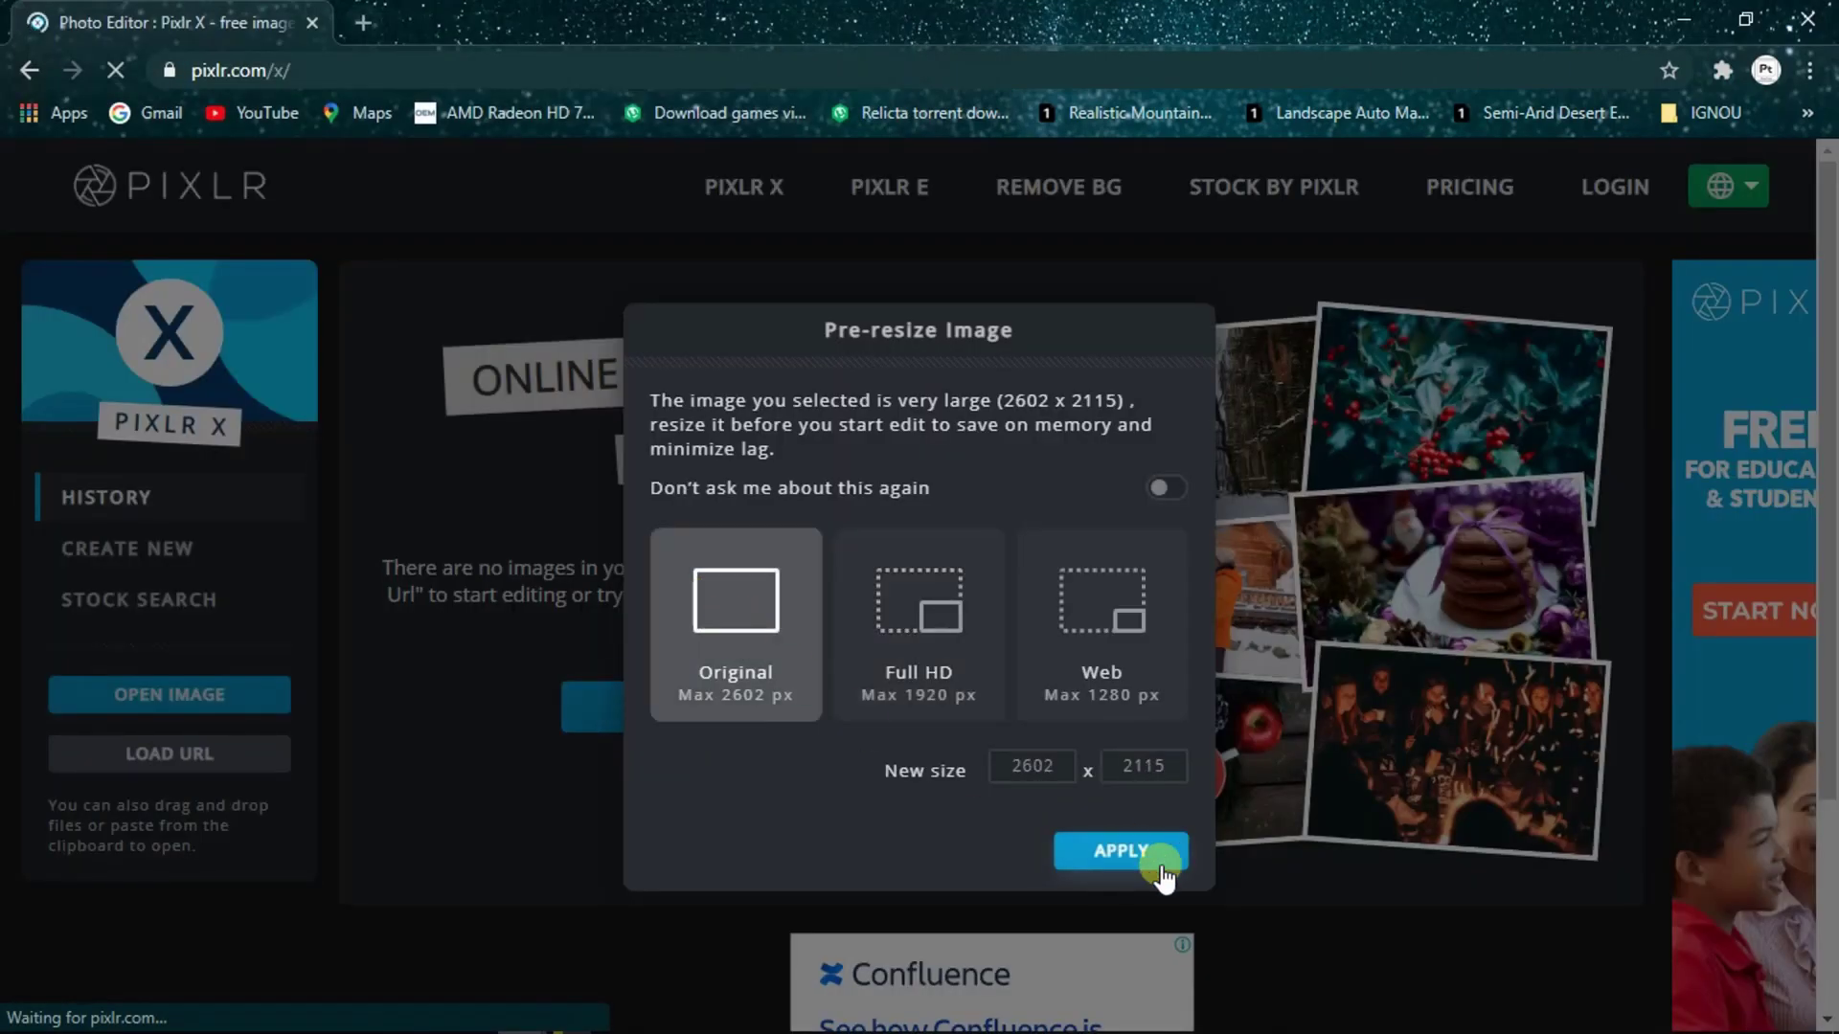
click(1162, 858)
- Remove the logo's white background with the Magic Cutout tool at a tolerance of 32
click(33, 441)
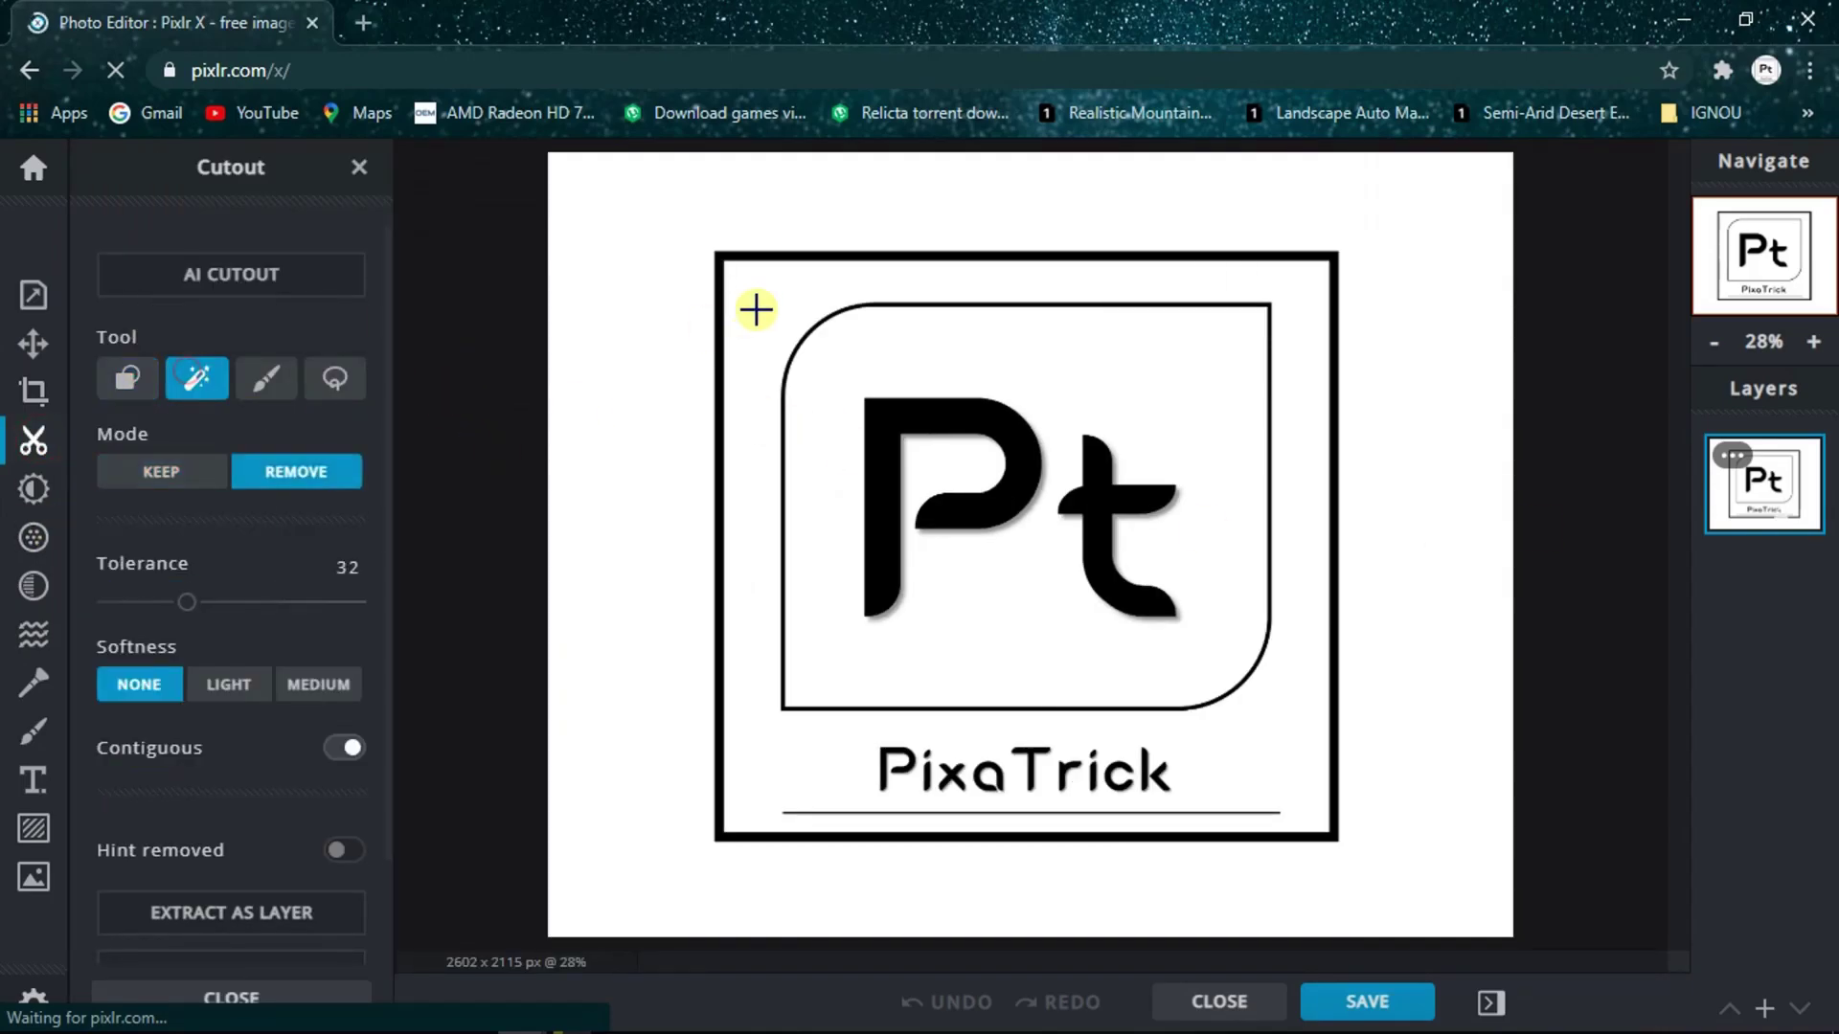
click(1042, 702)
scroll(1047, 702, up, 5)
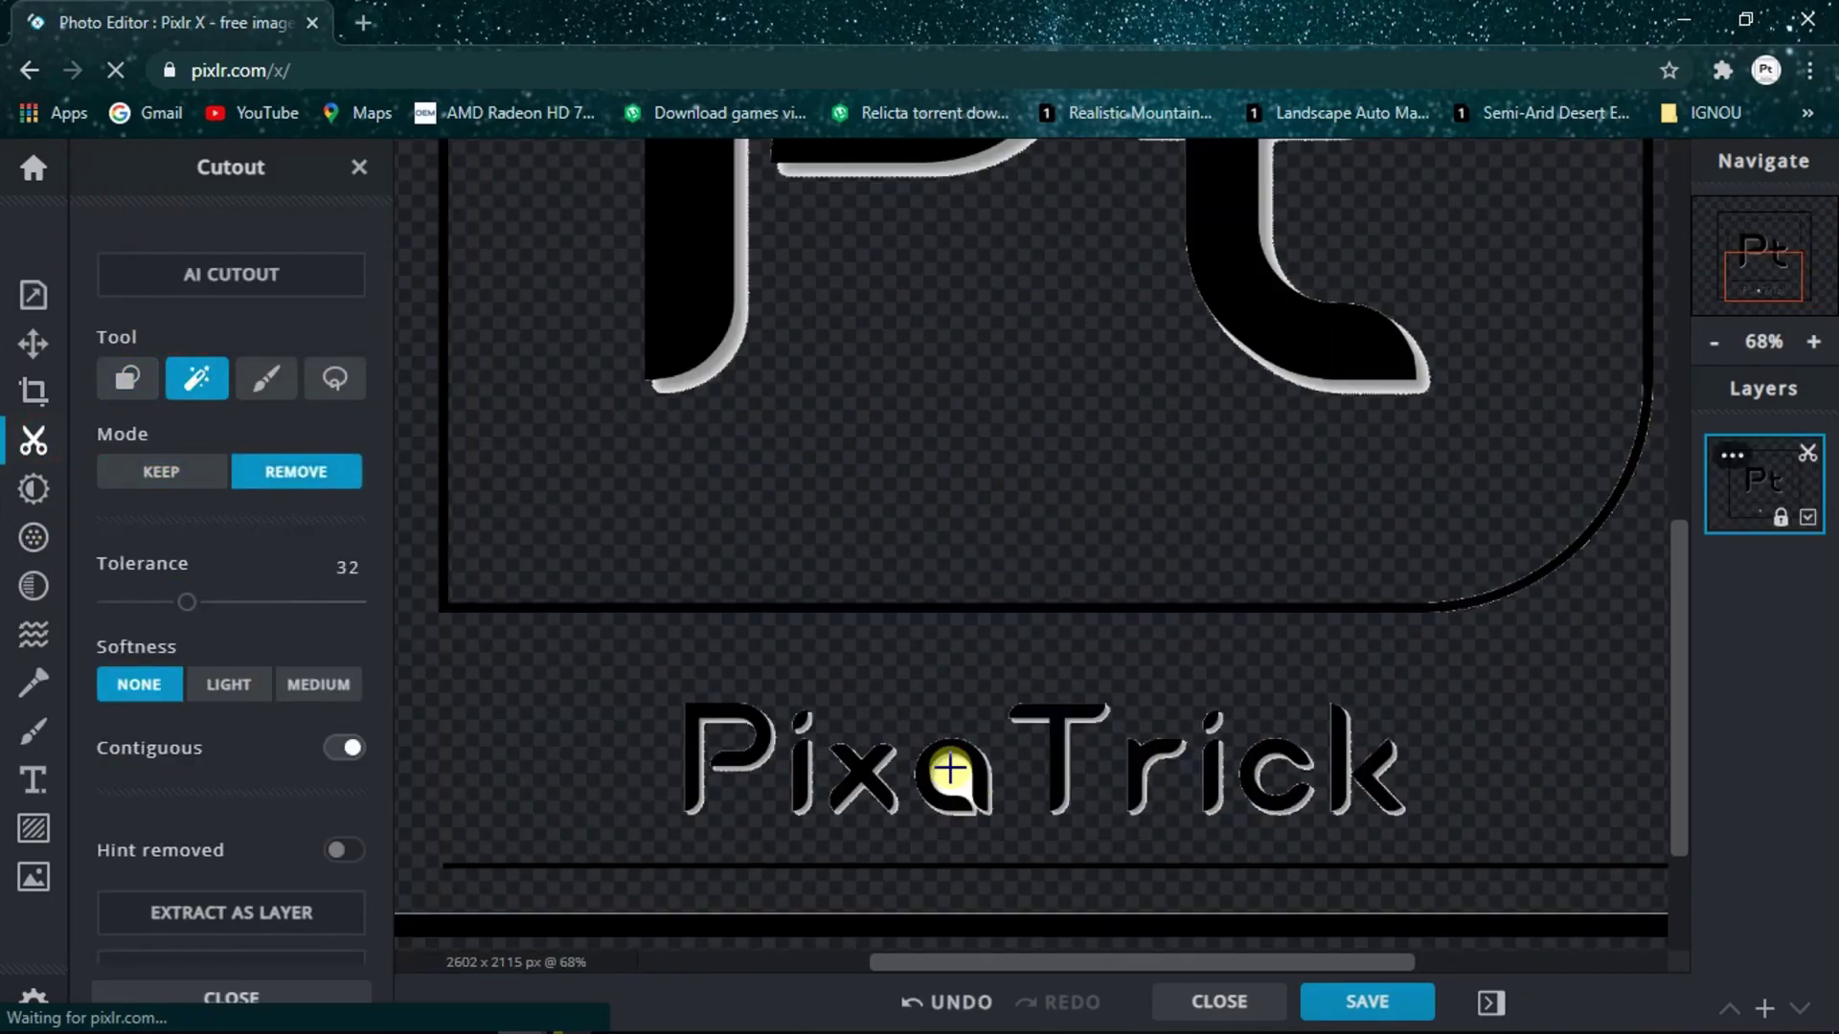
scroll(1026, 635, down, 6)
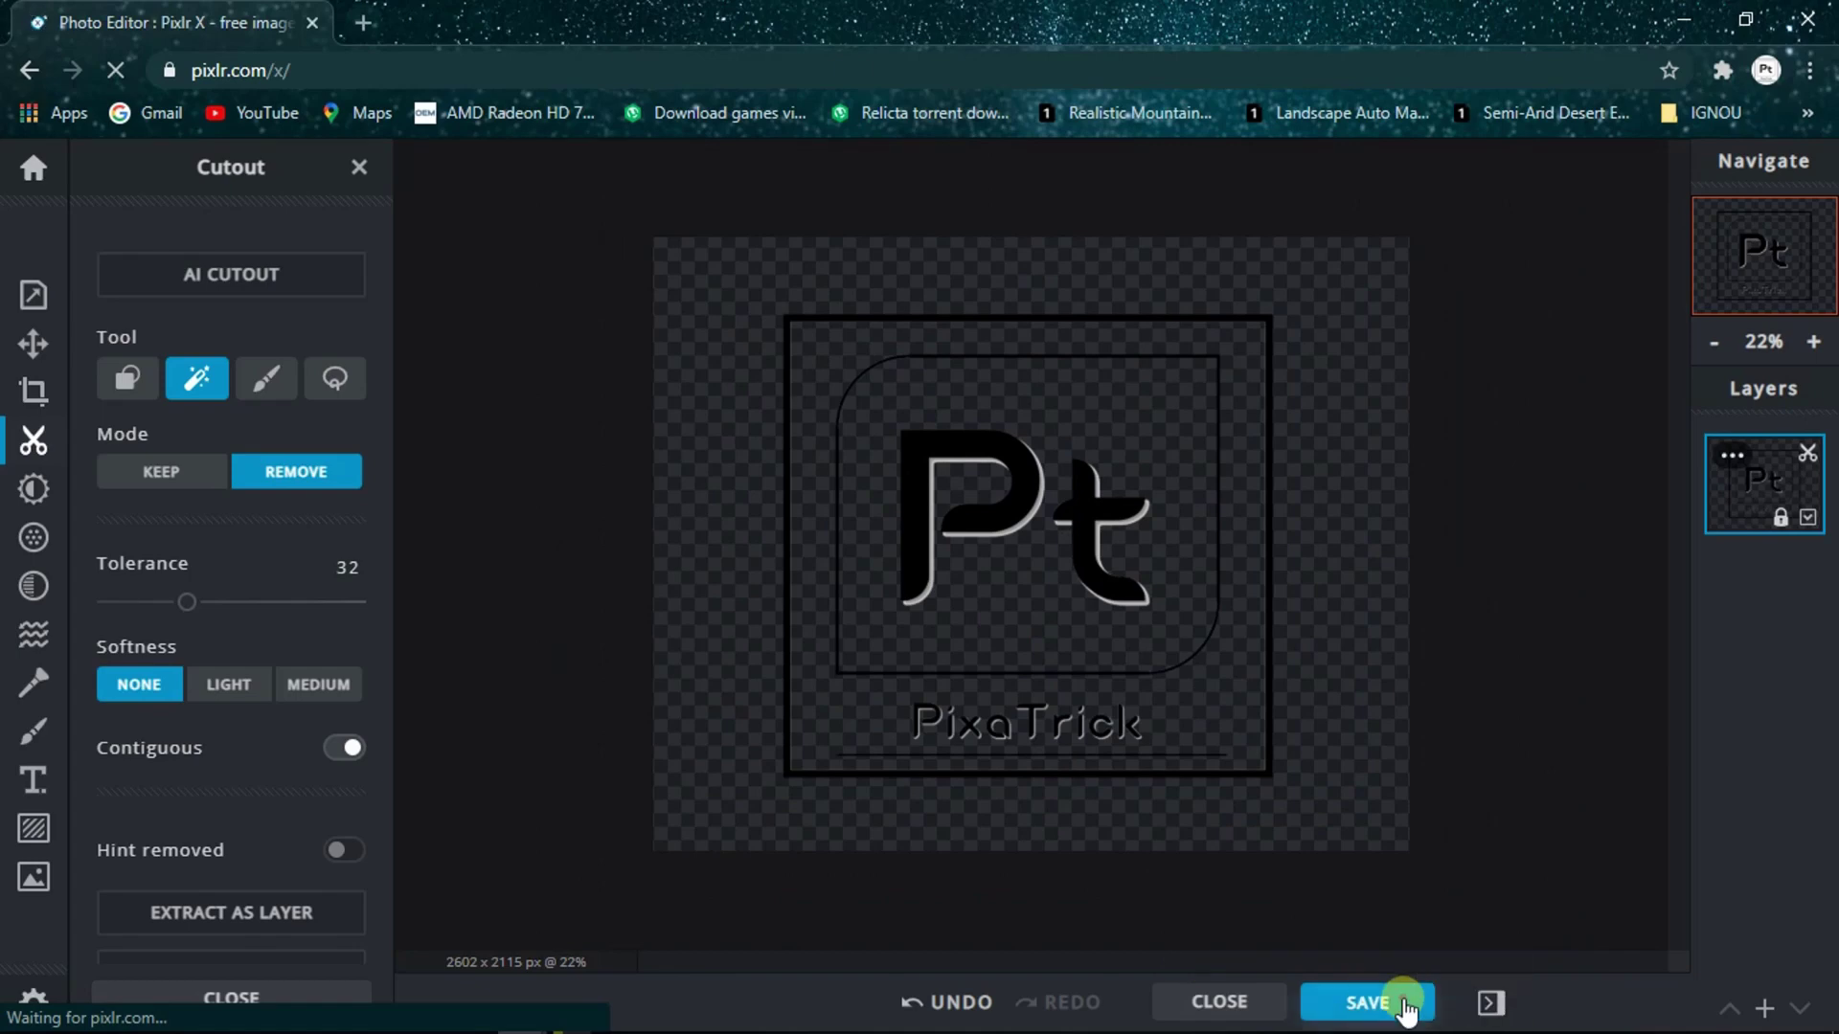
- Download the cut-out logo as a PNG named PixaTrick Logo at 2602 x 2115 px
click(1390, 999)
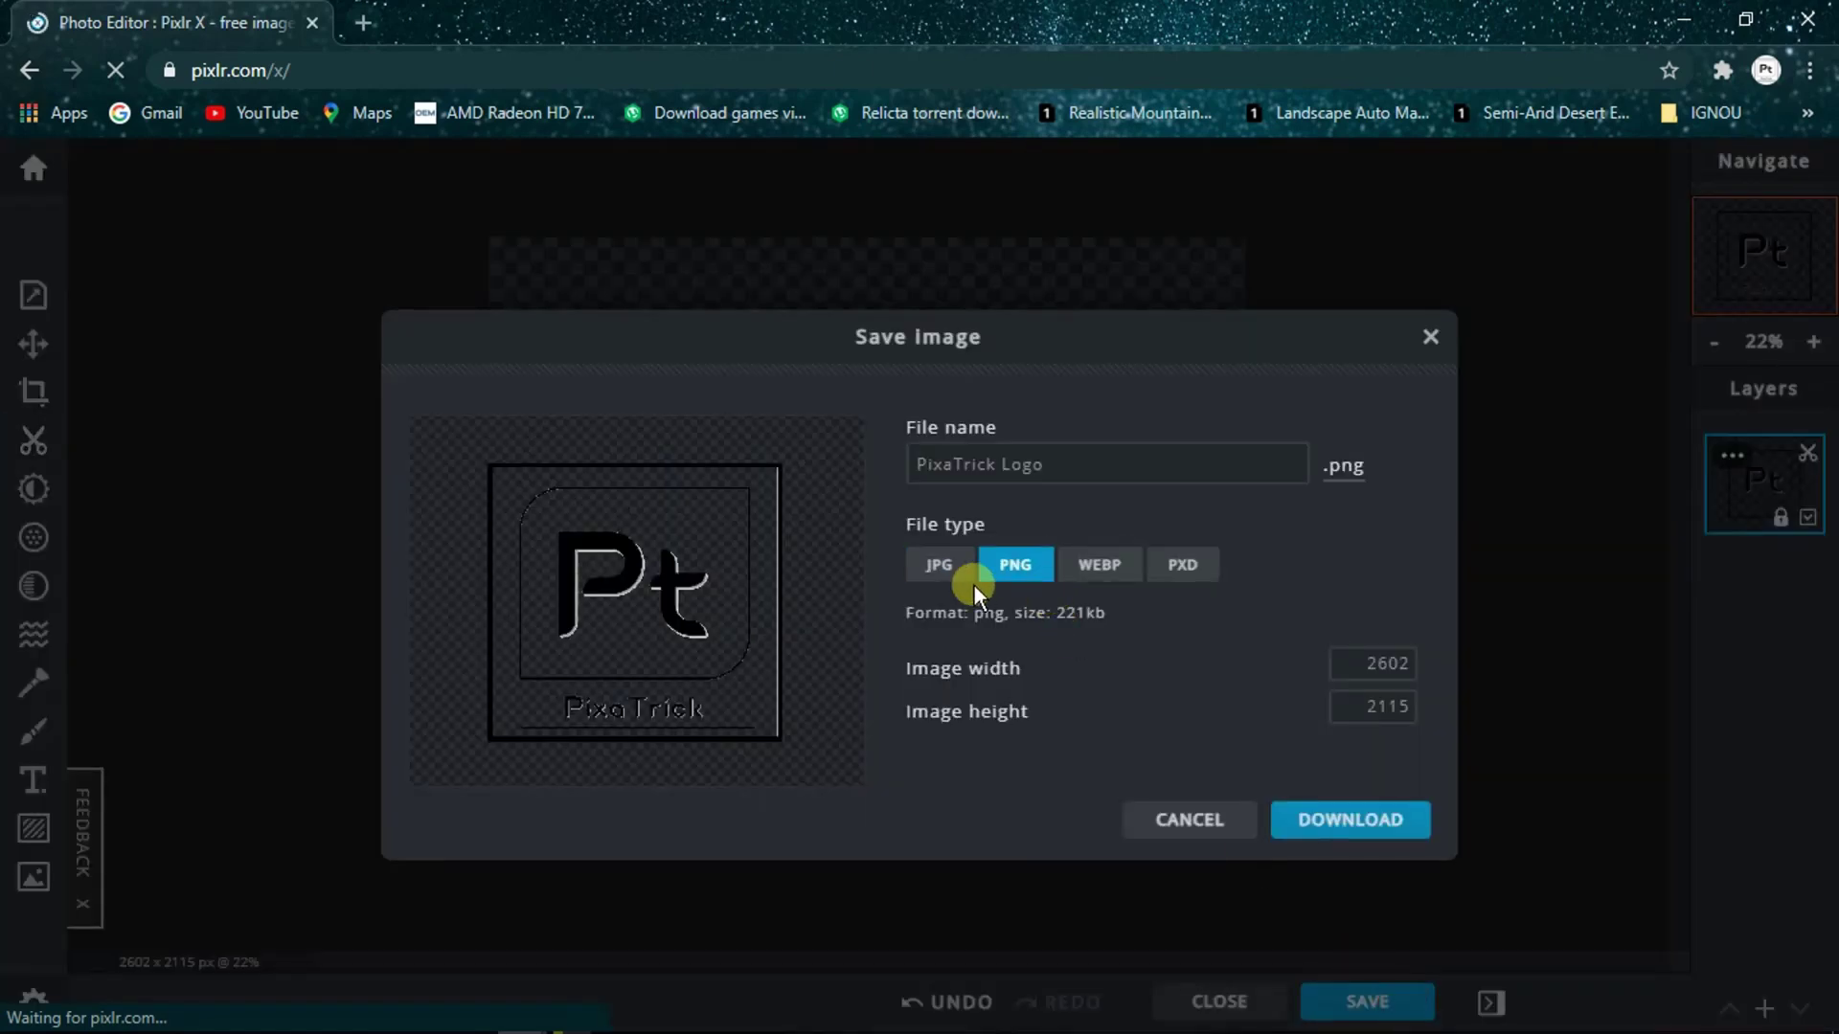
click(1339, 836)
click(158, 991)
scroll(963, 544, up, 5)
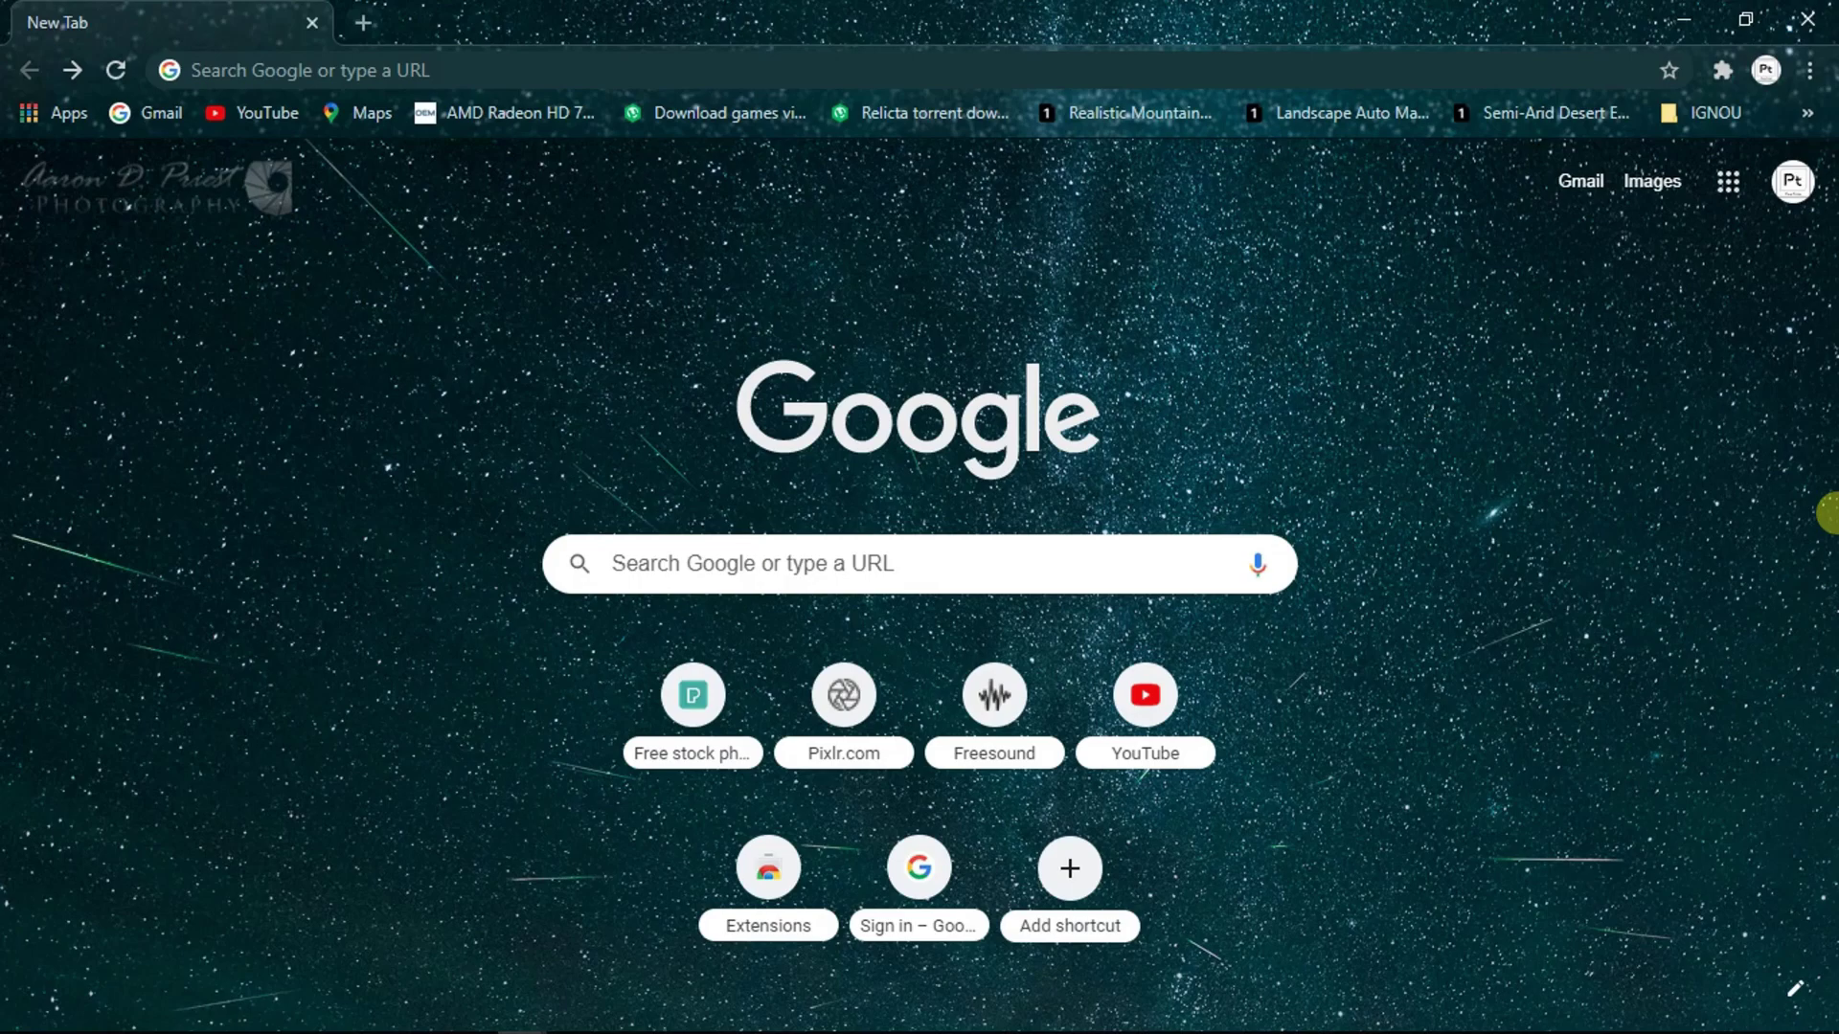
- Go to pixlr.com from the new browser tab
click(419, 63)
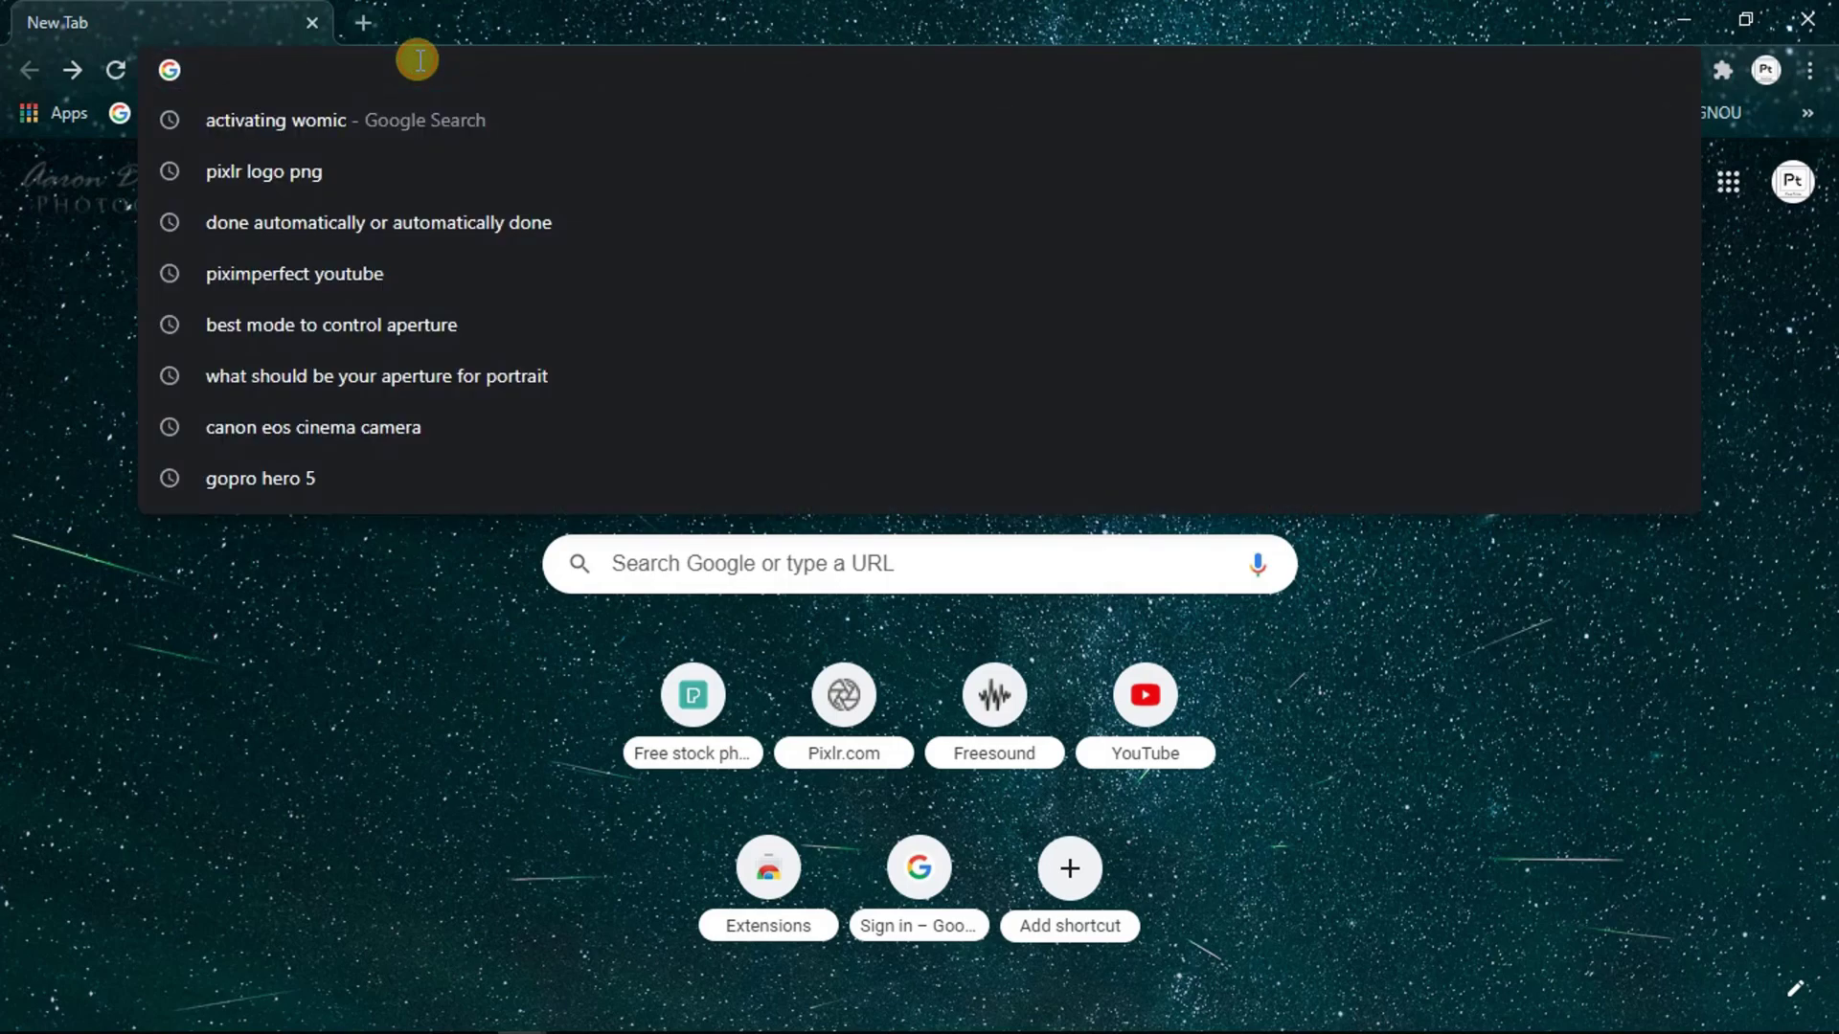
text(pixlr.com)
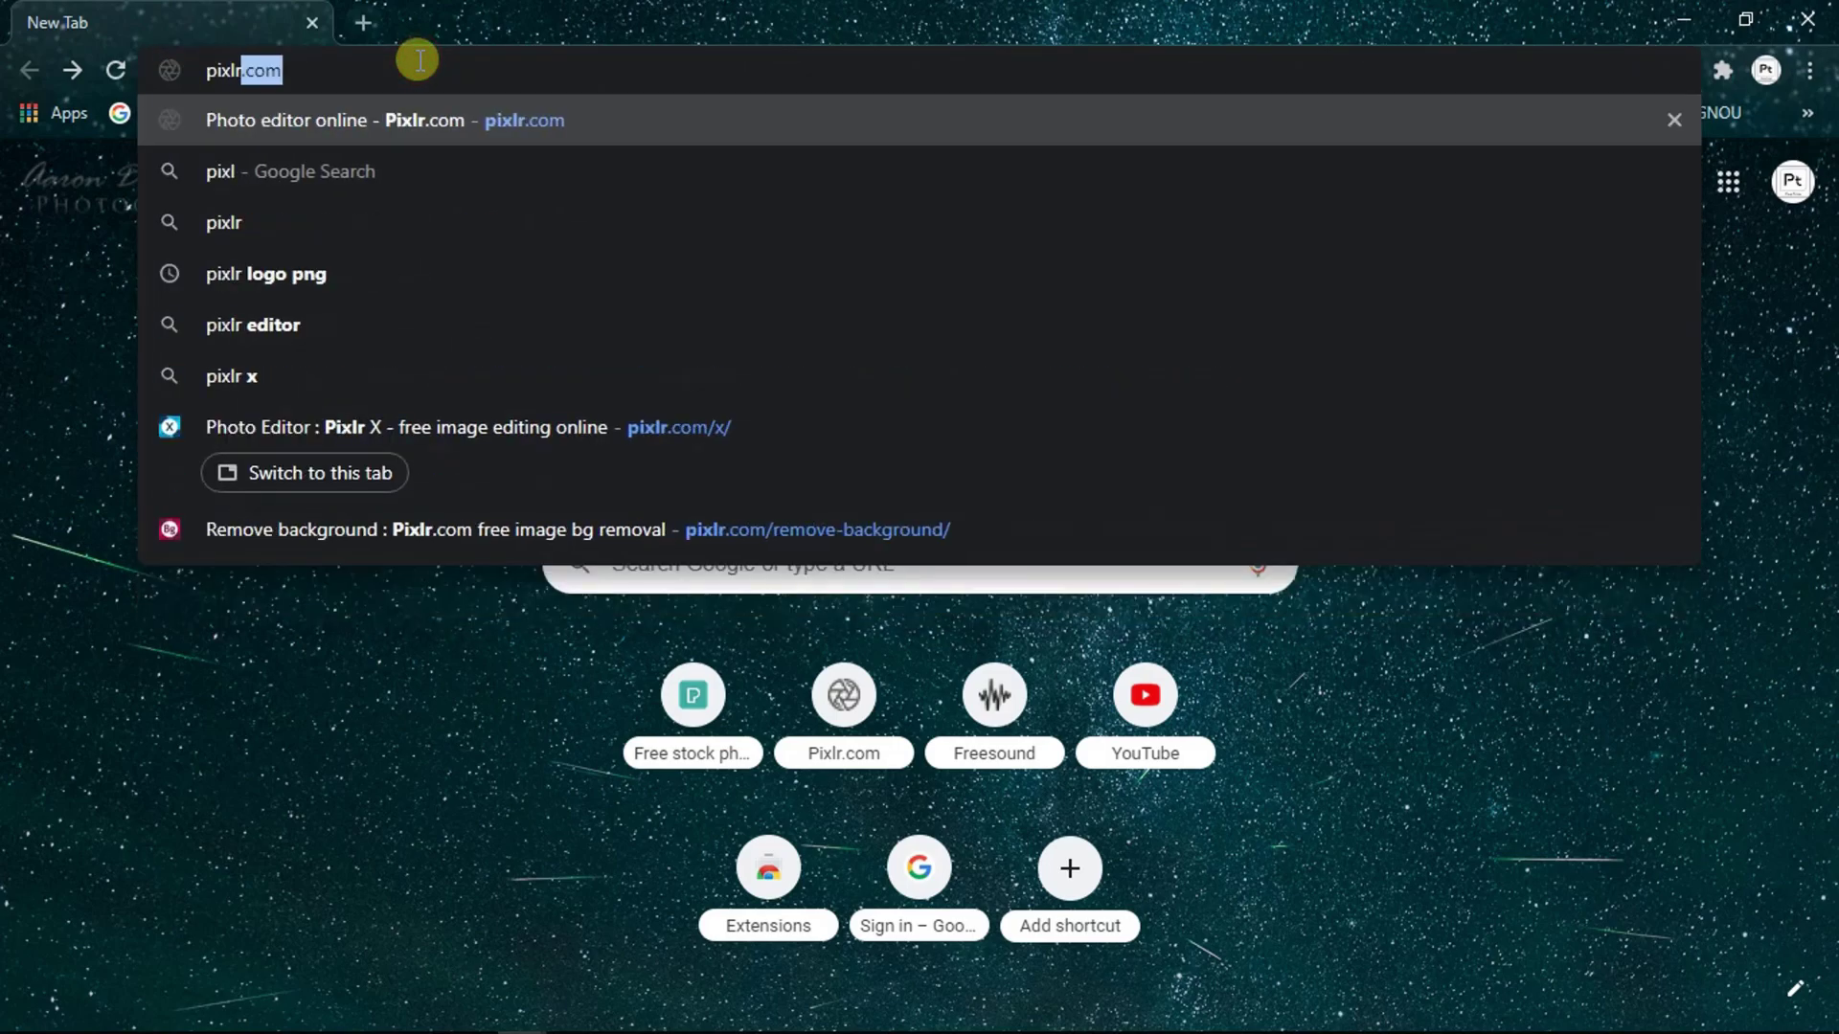
key(Return)
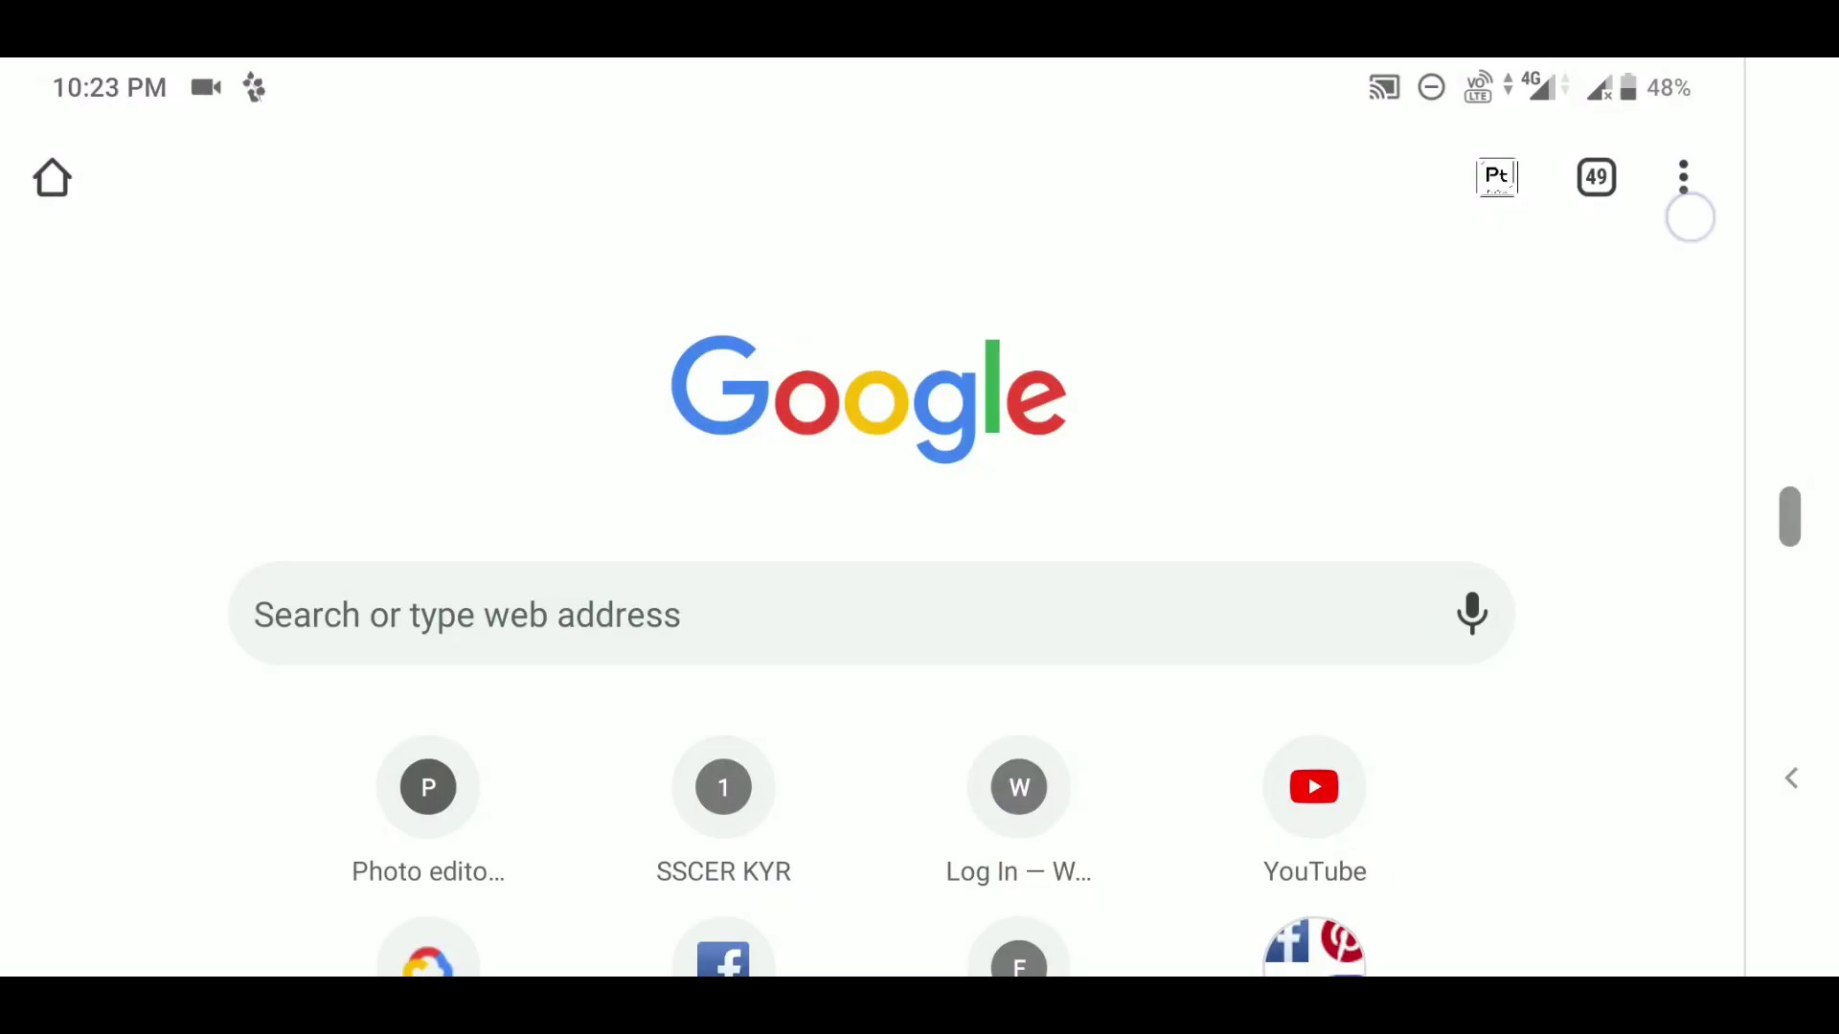
- Switch to Chrome on the phone and turn on its desktop site option
click(1690, 218)
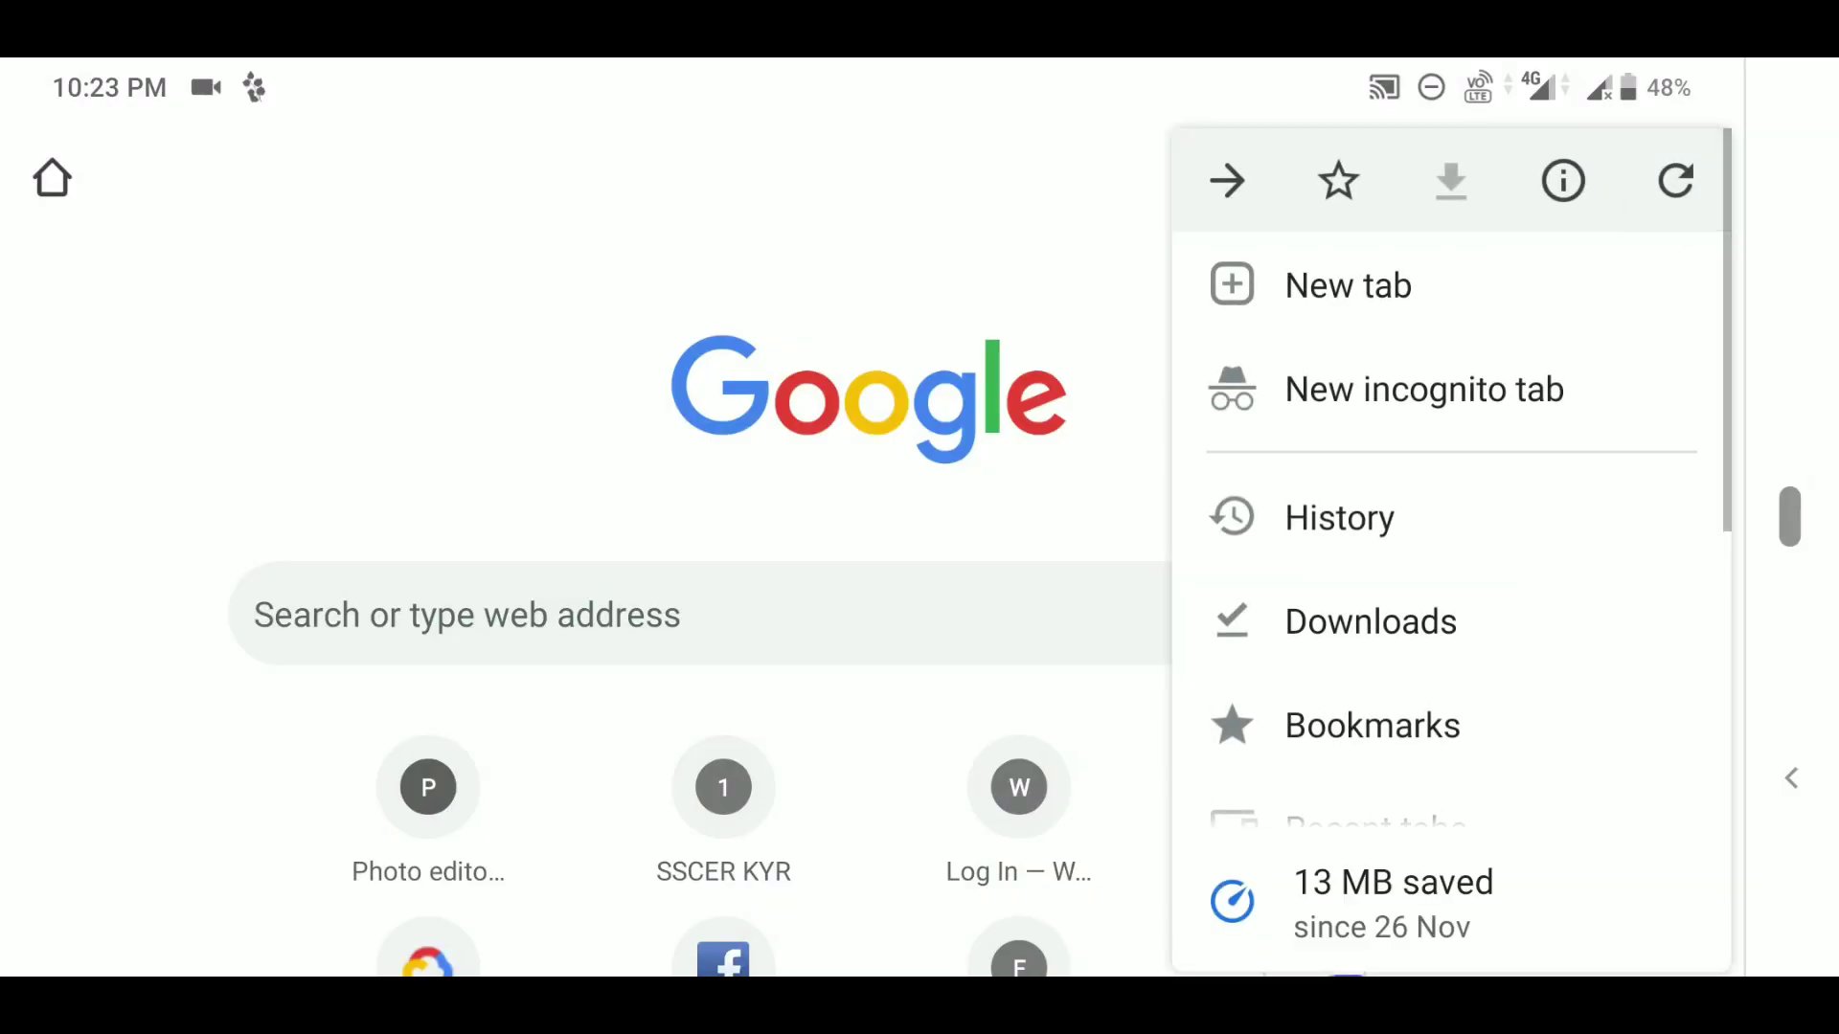
drag(1488, 699, 1510, 382)
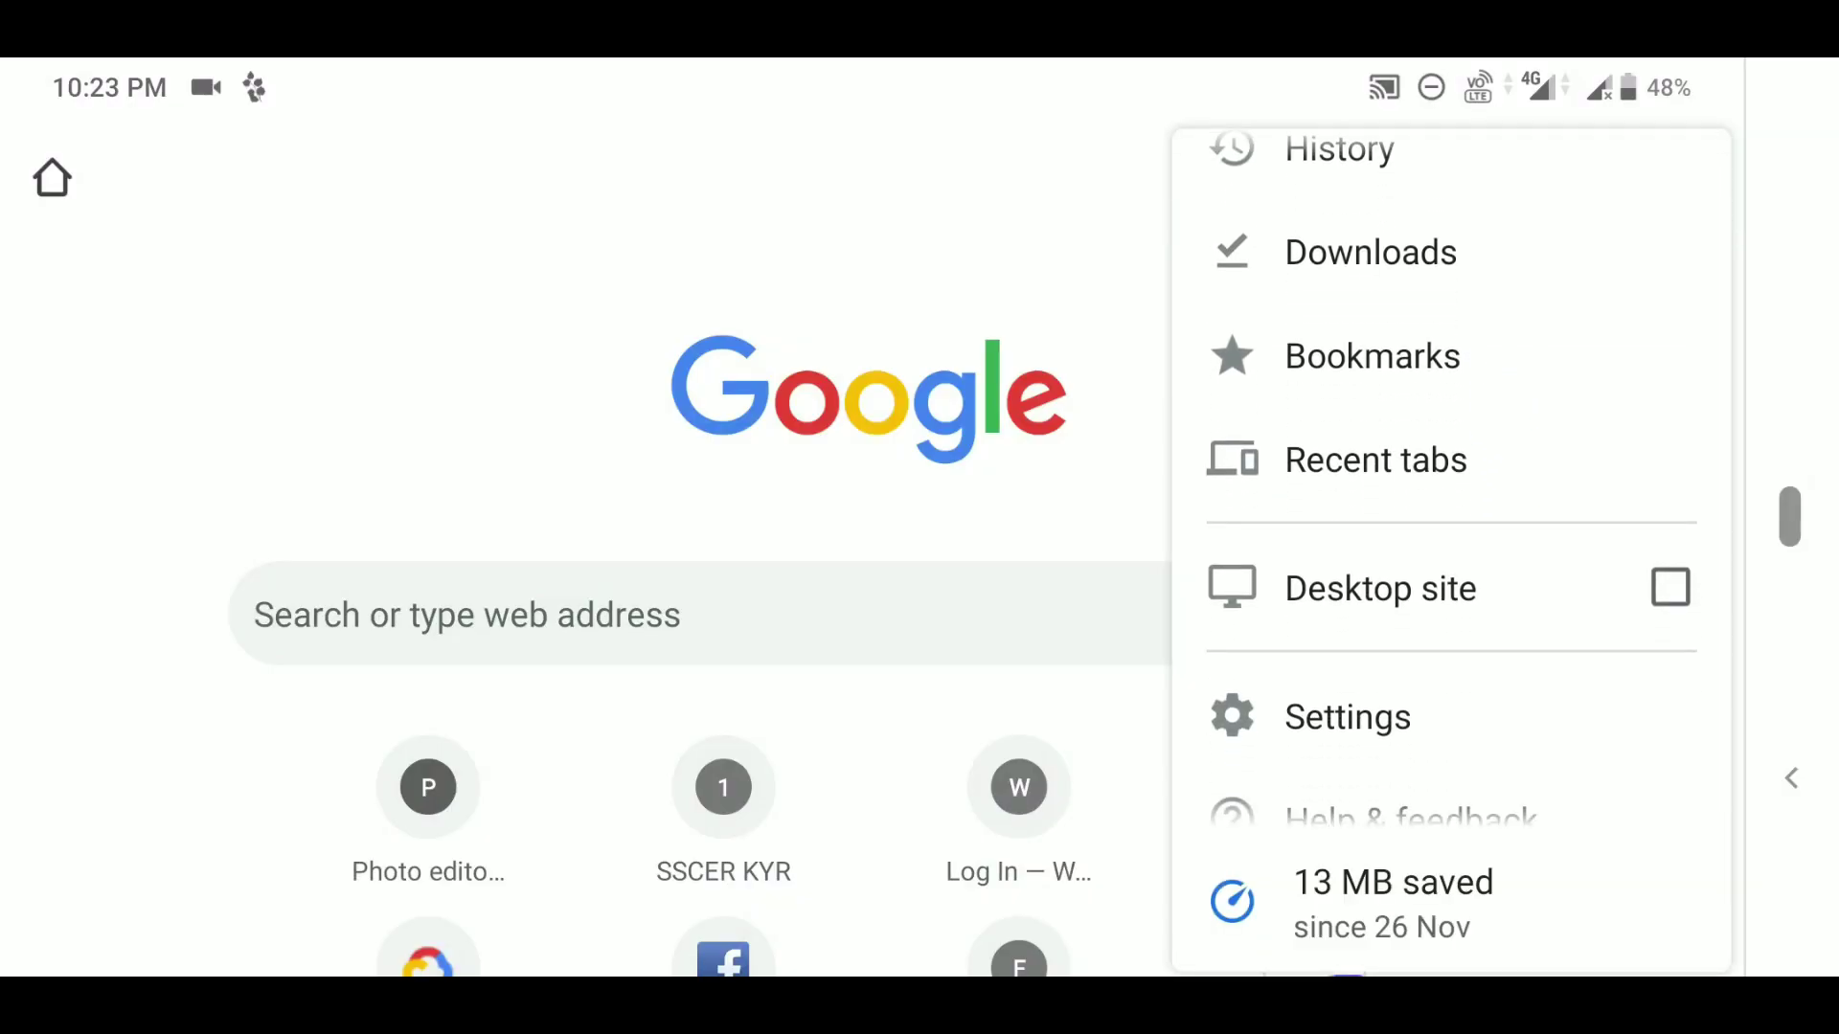
key(Escape)
click(1683, 223)
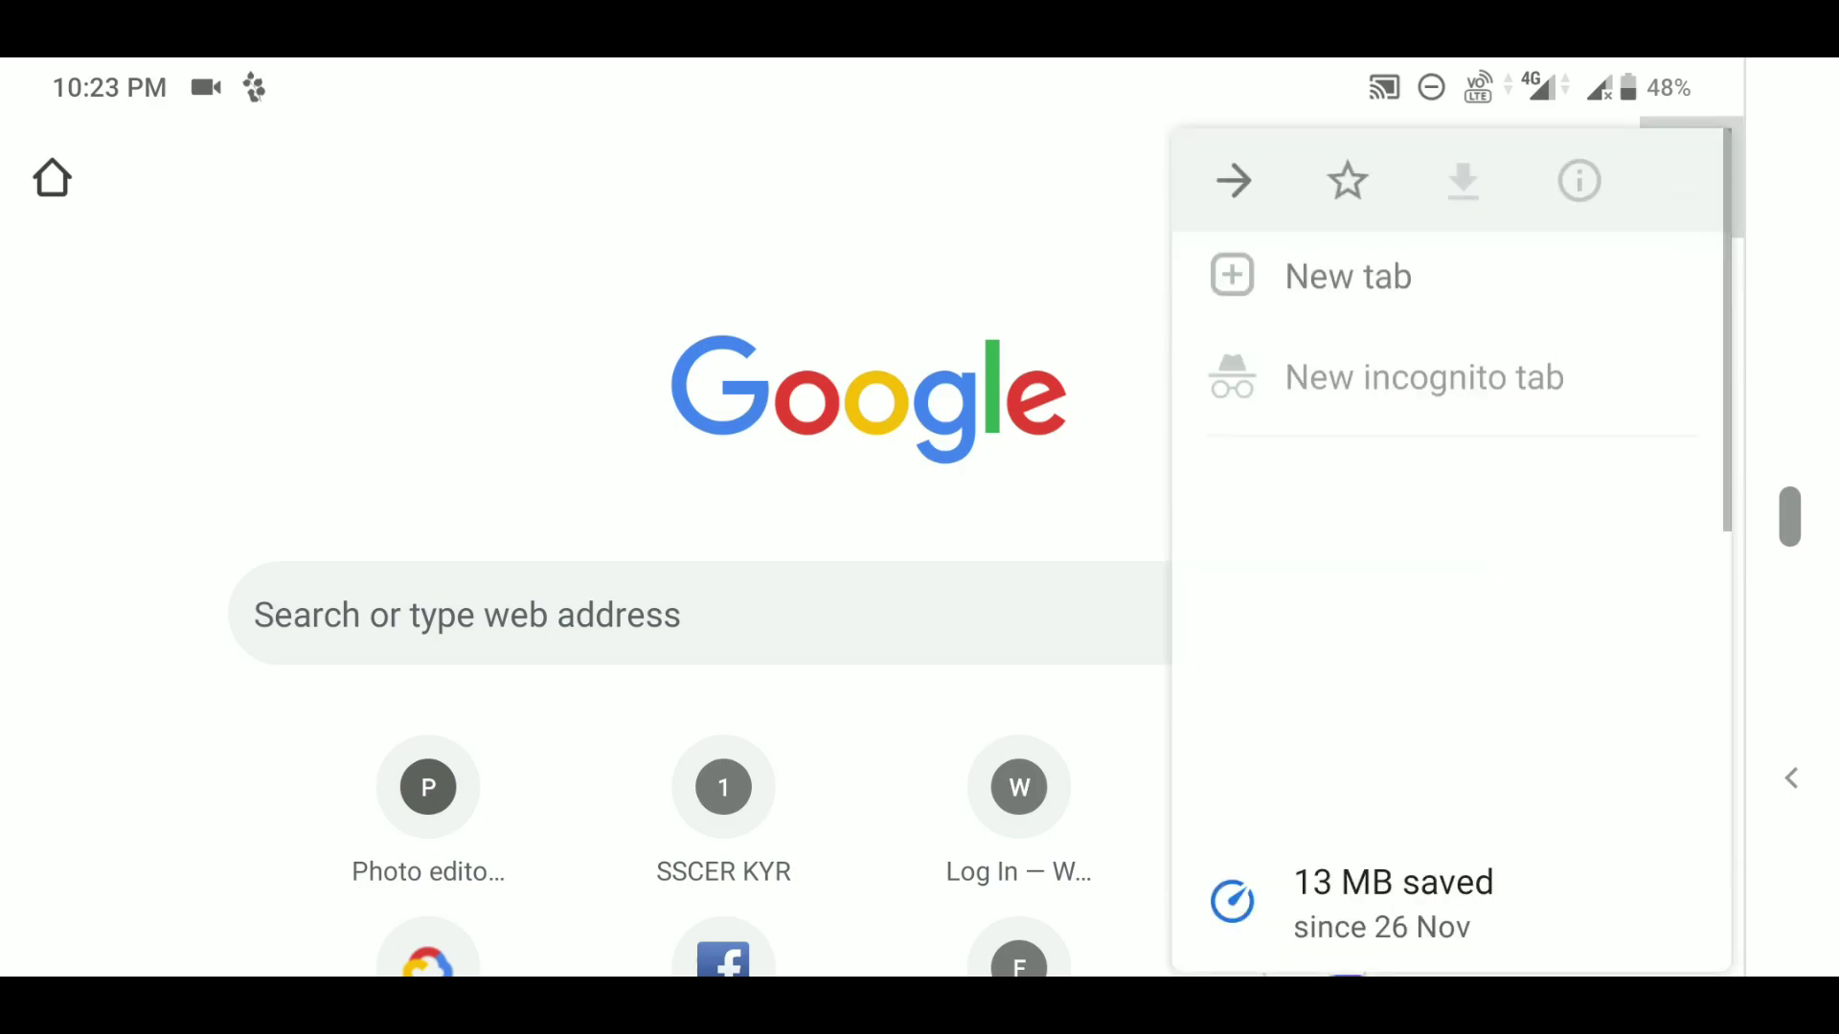
drag(1539, 715, 1551, 377)
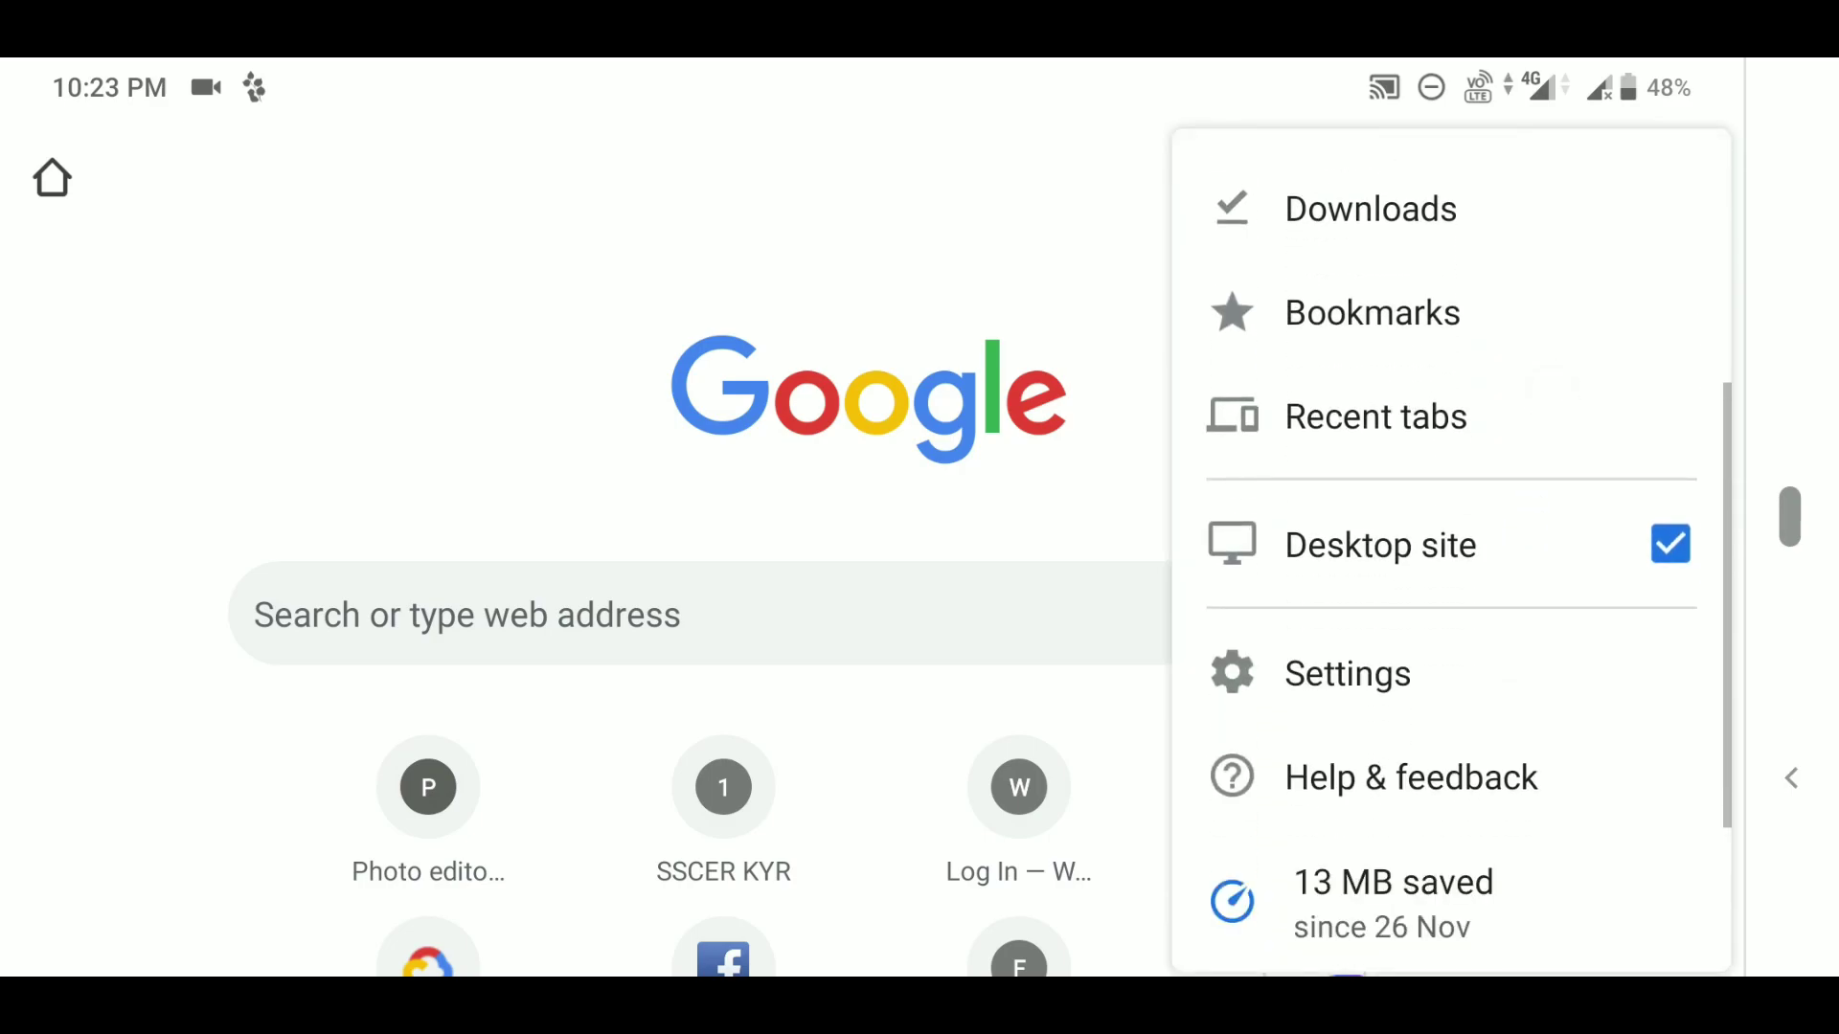
click(430, 377)
- Go to pixlr.com in the phone's browser
click(431, 615)
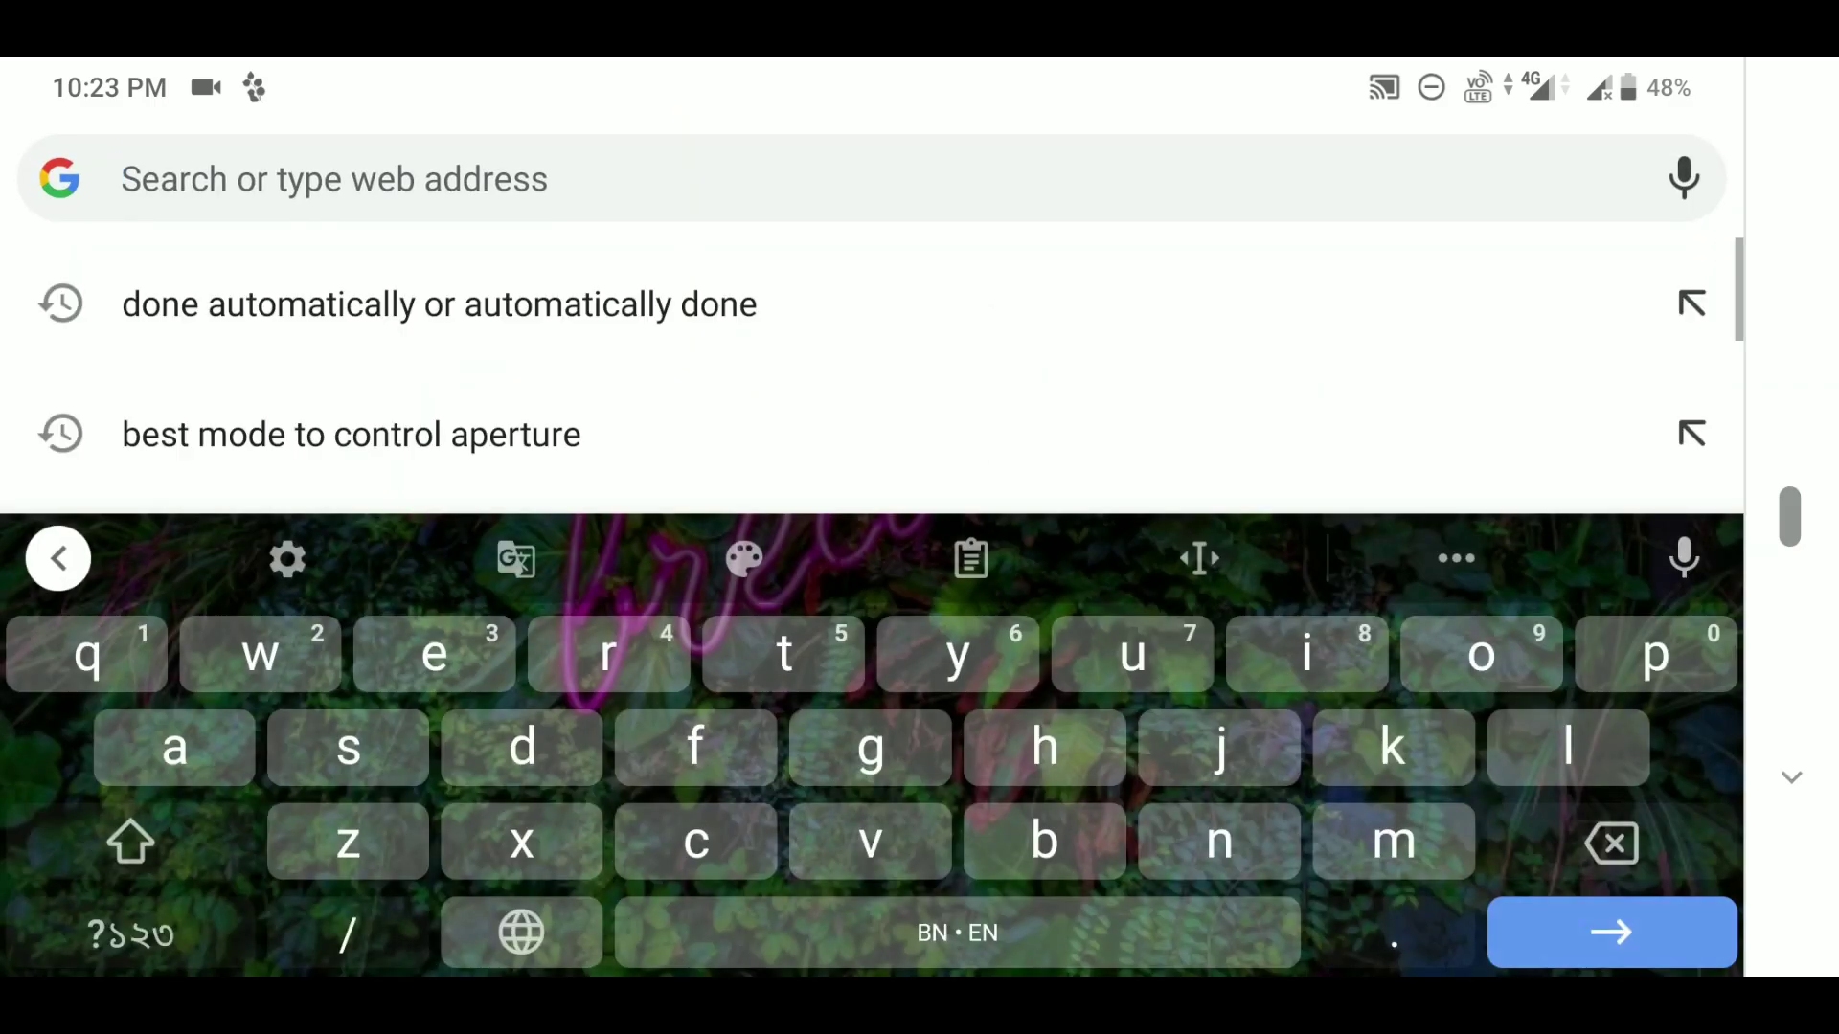
text(p)
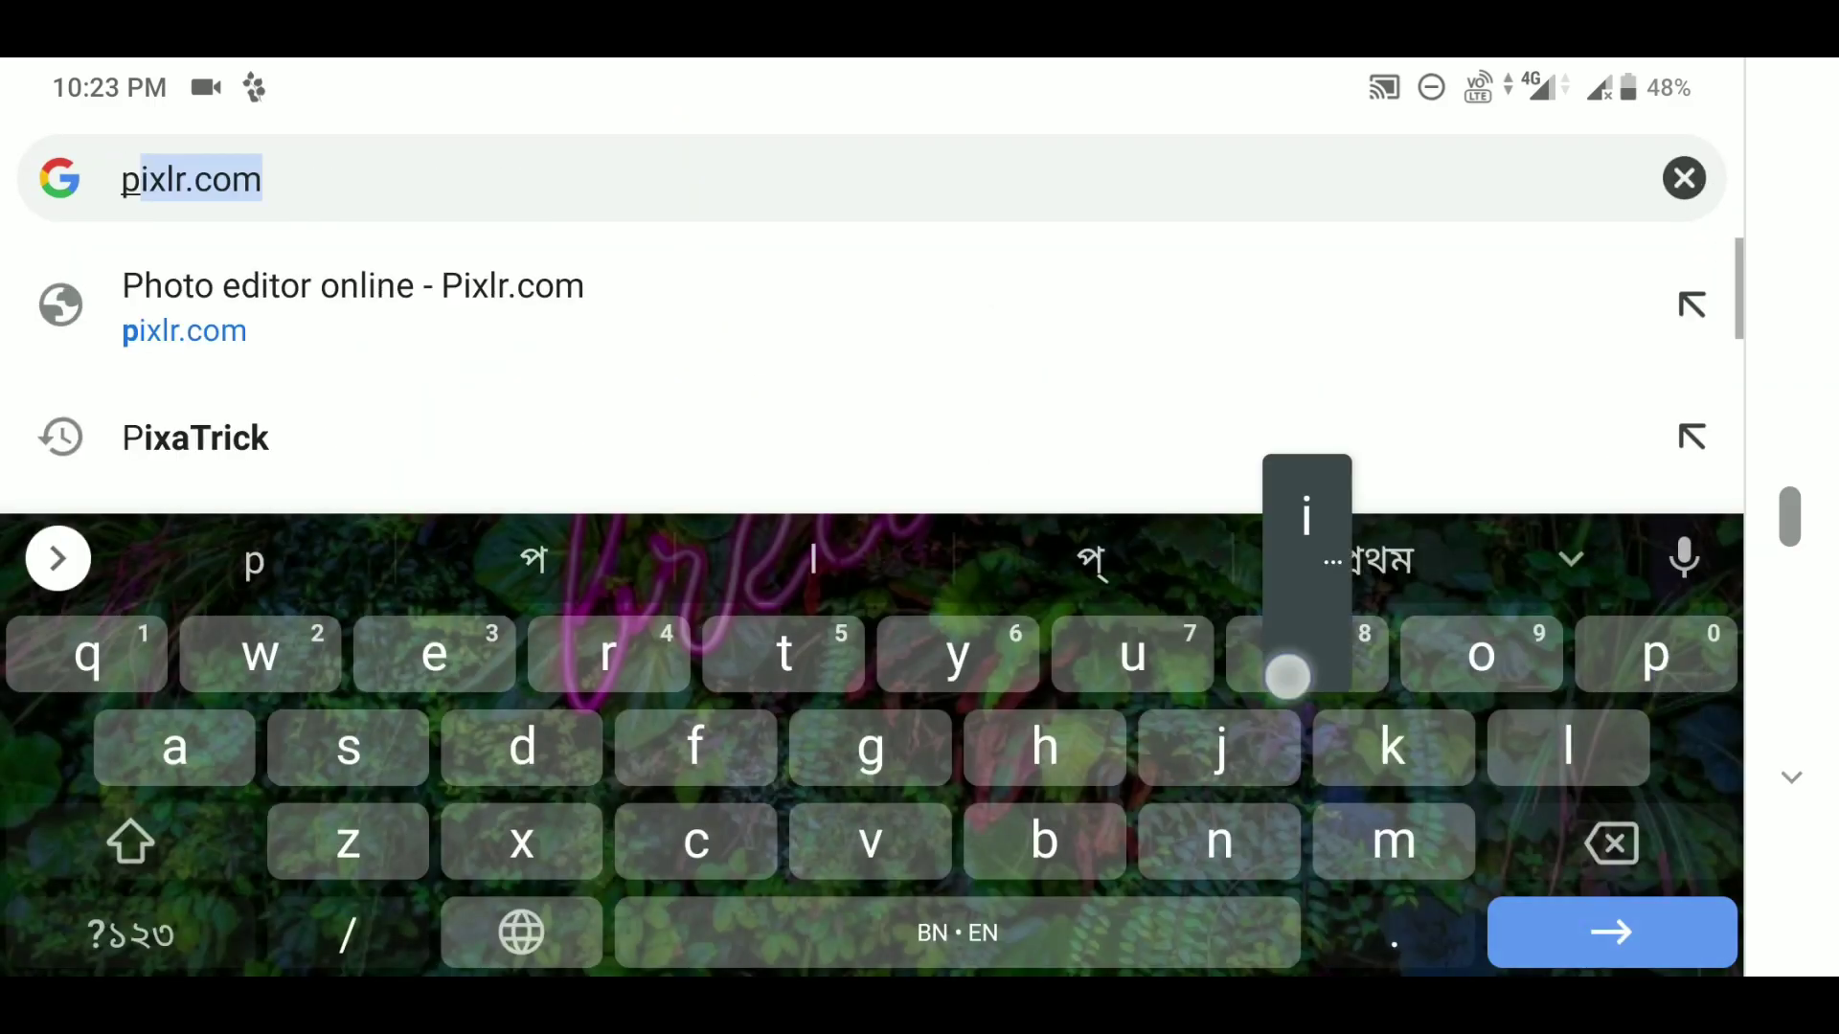
text(ixlr.com)
key(Return)
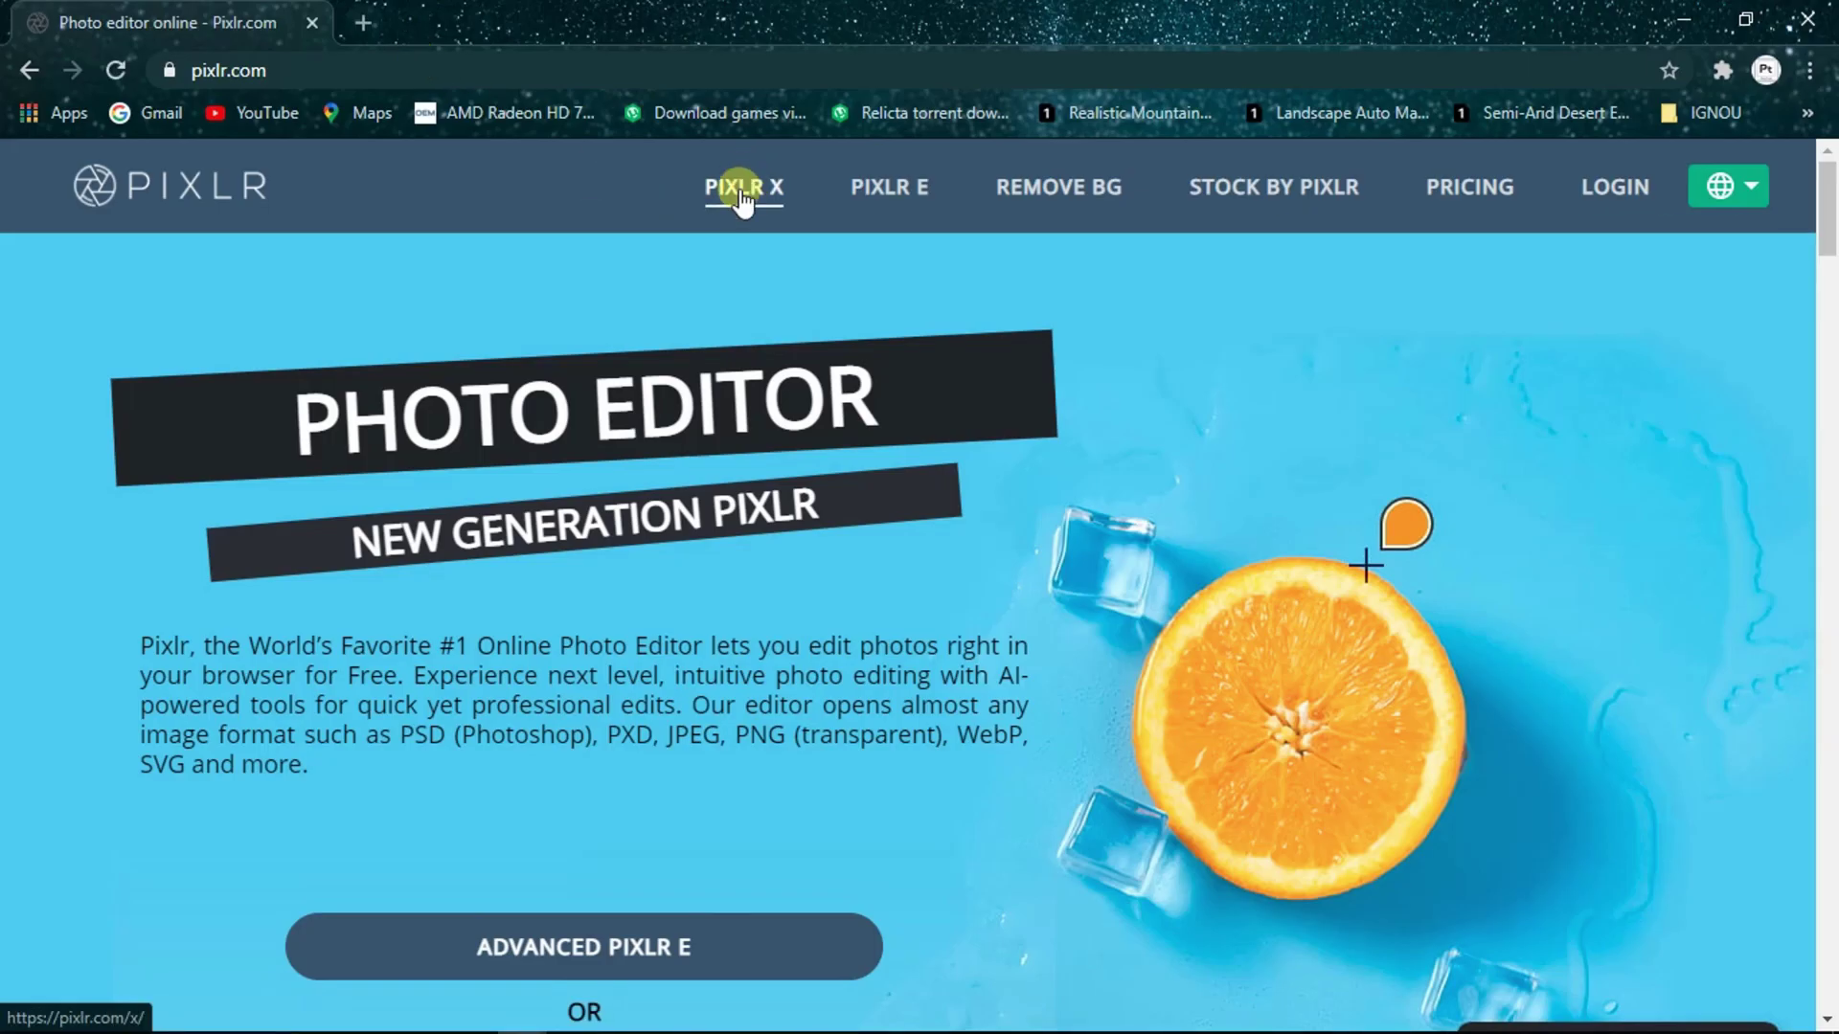
- Switch to Pixlr X in the desktop browser and open the signature photo P_20201225_141247-02 at its original size
click(741, 191)
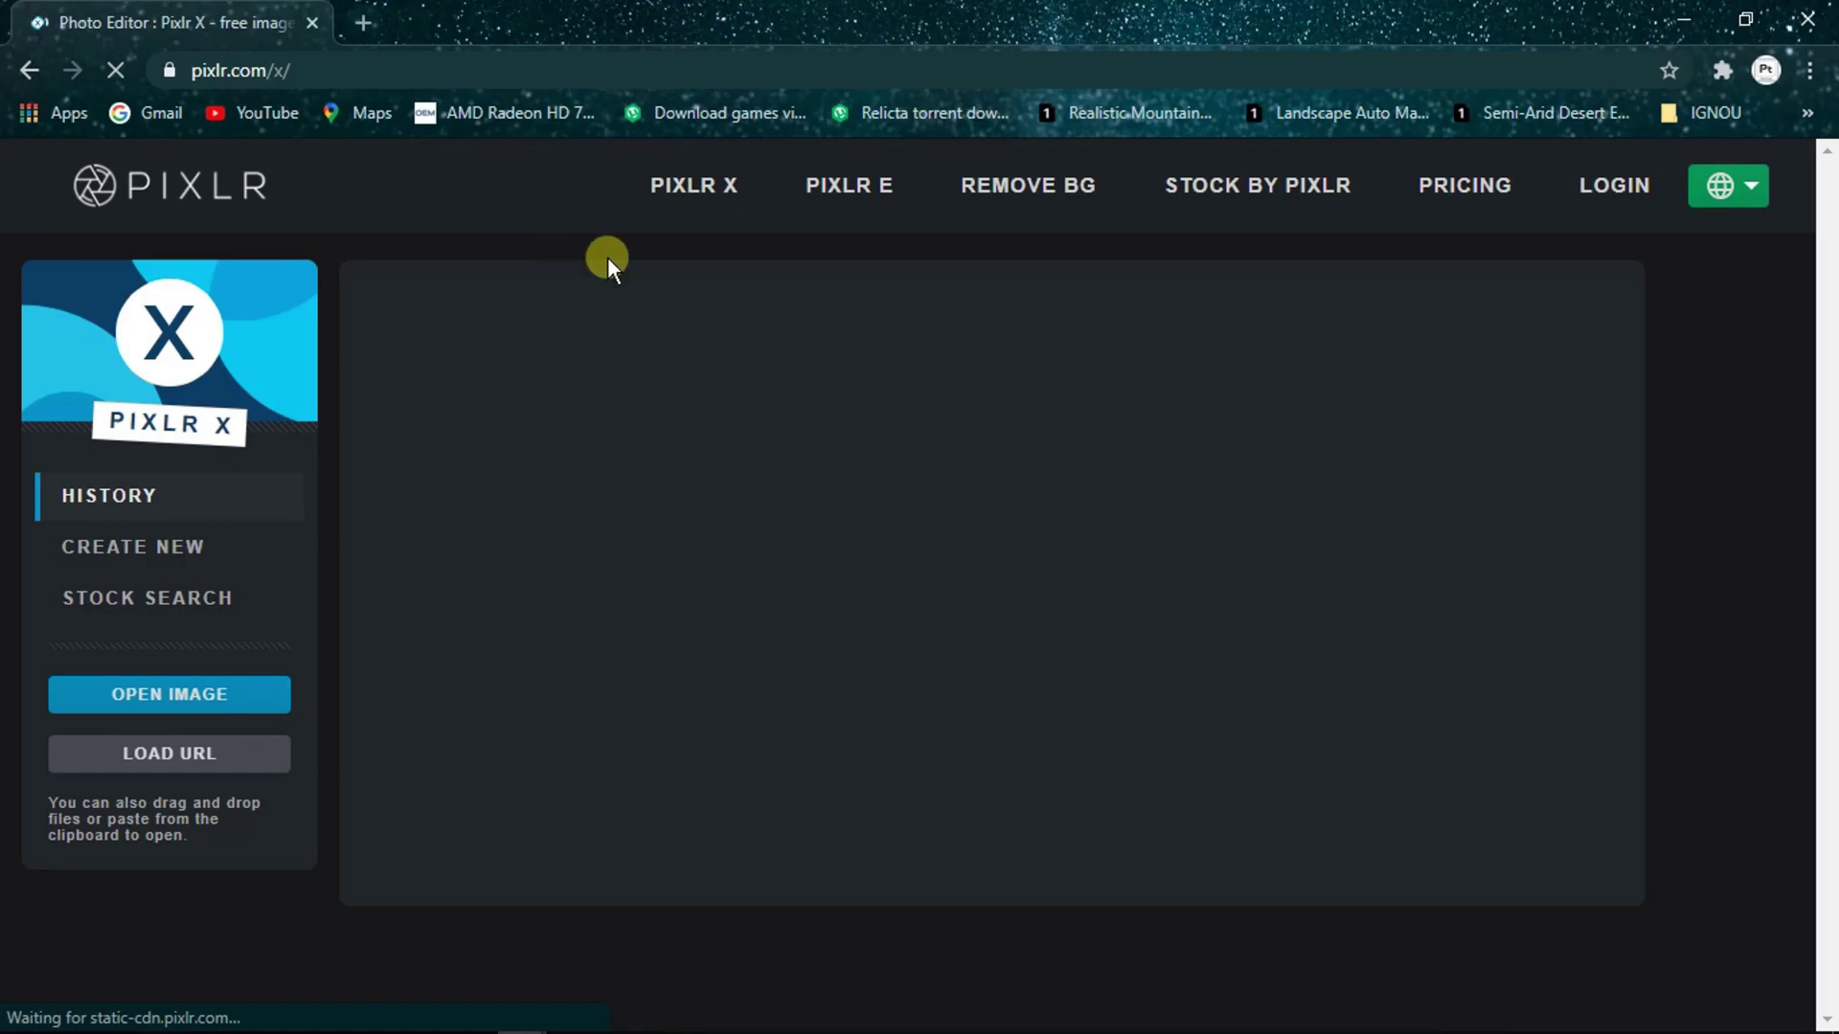
click(719, 710)
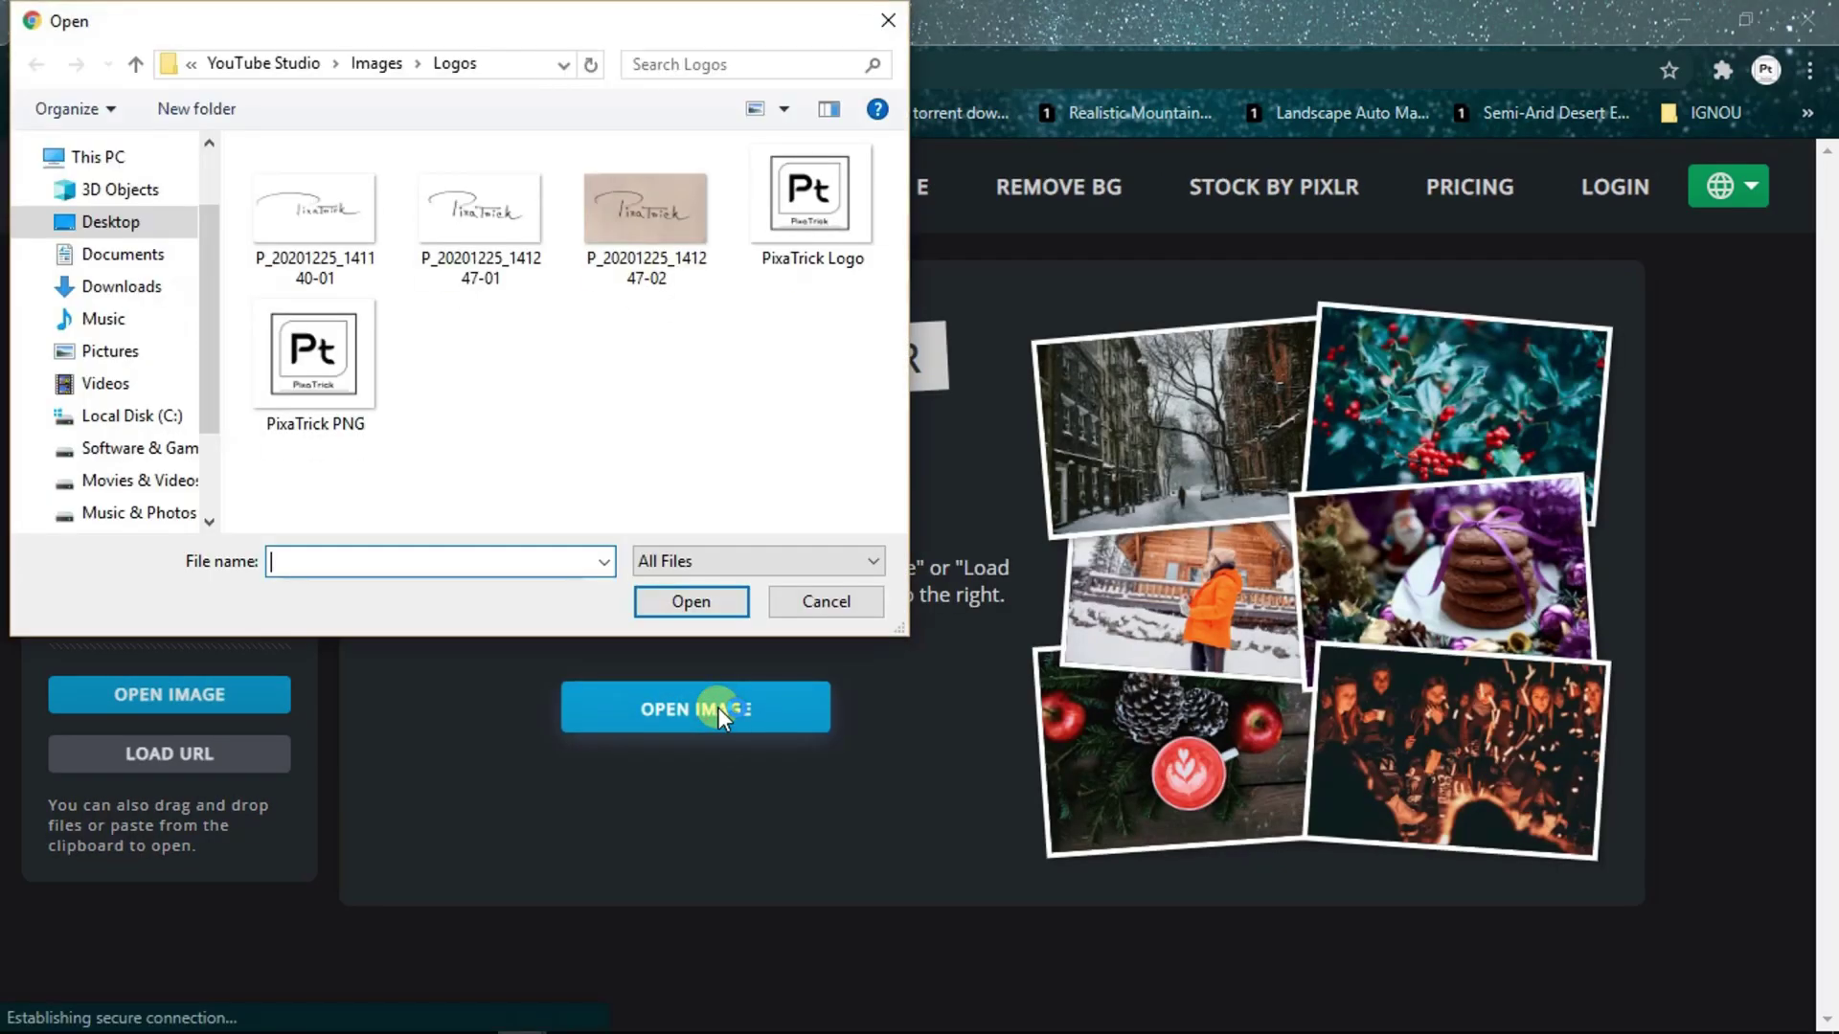
click(623, 222)
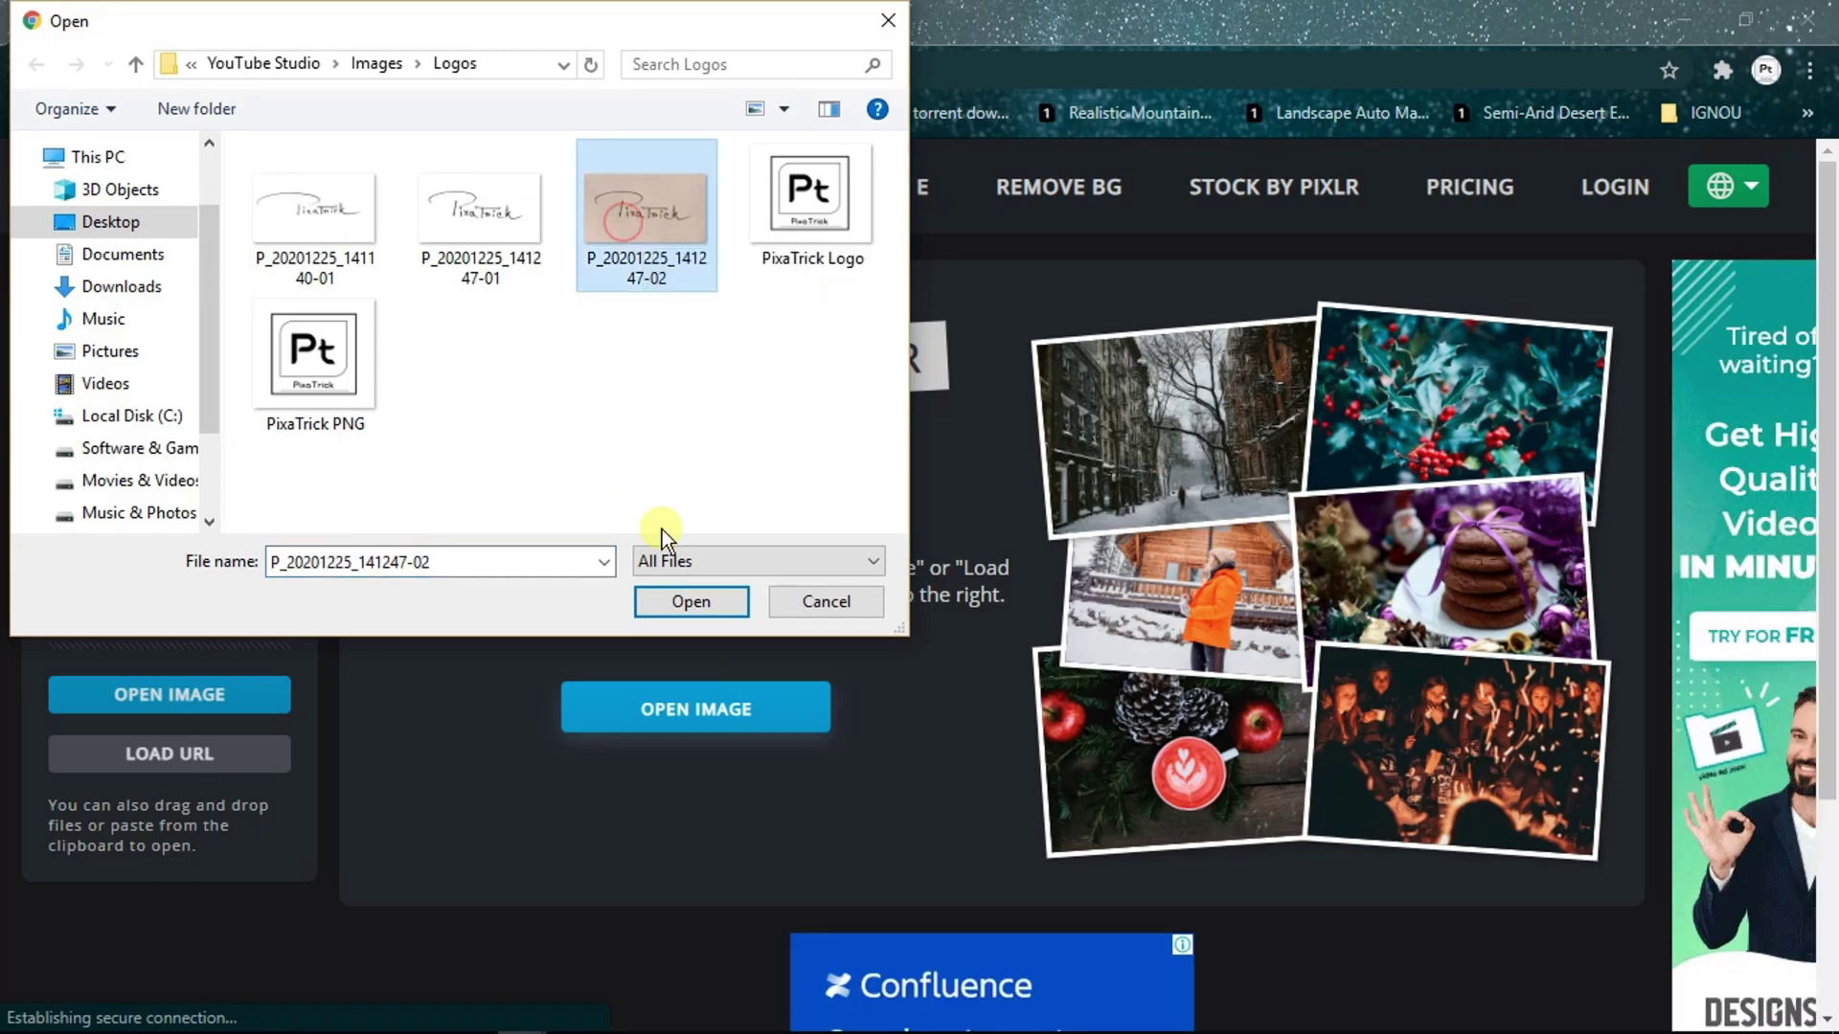
click(694, 602)
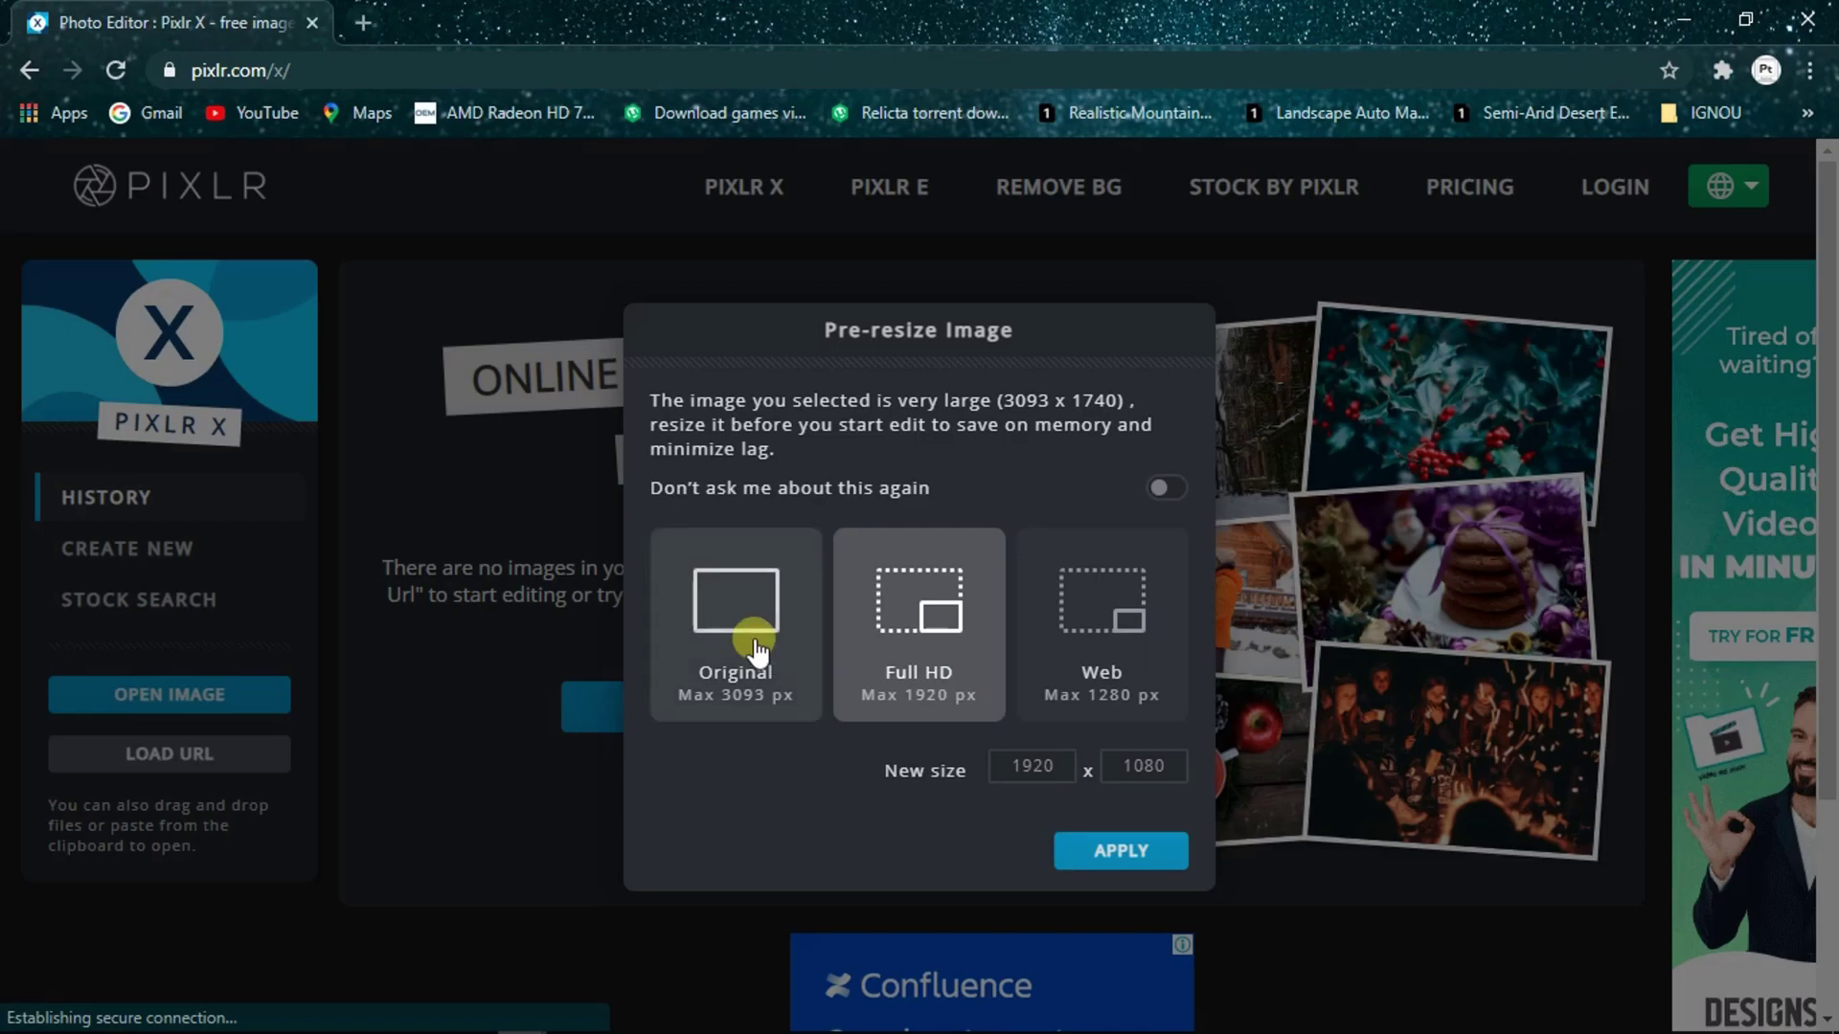
click(755, 648)
click(1144, 855)
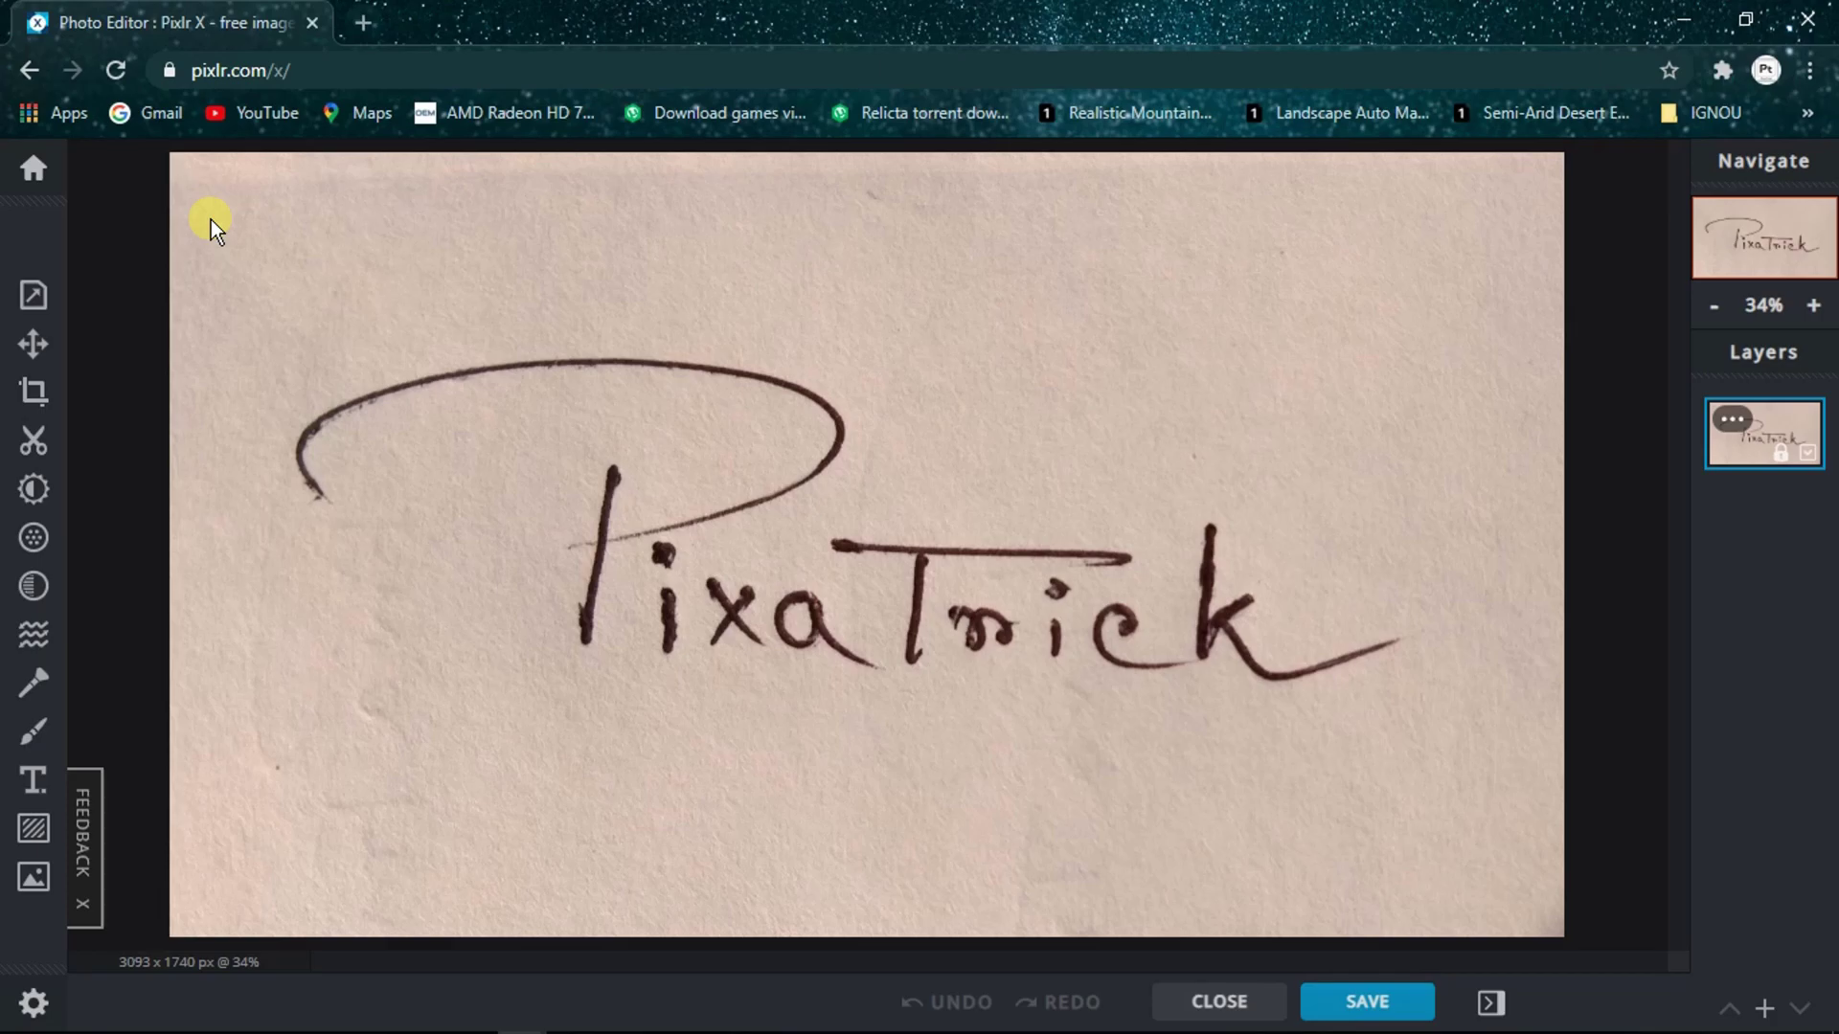
- Desaturate the signature photo by setting the Saturation adjustment to -100
click(32, 490)
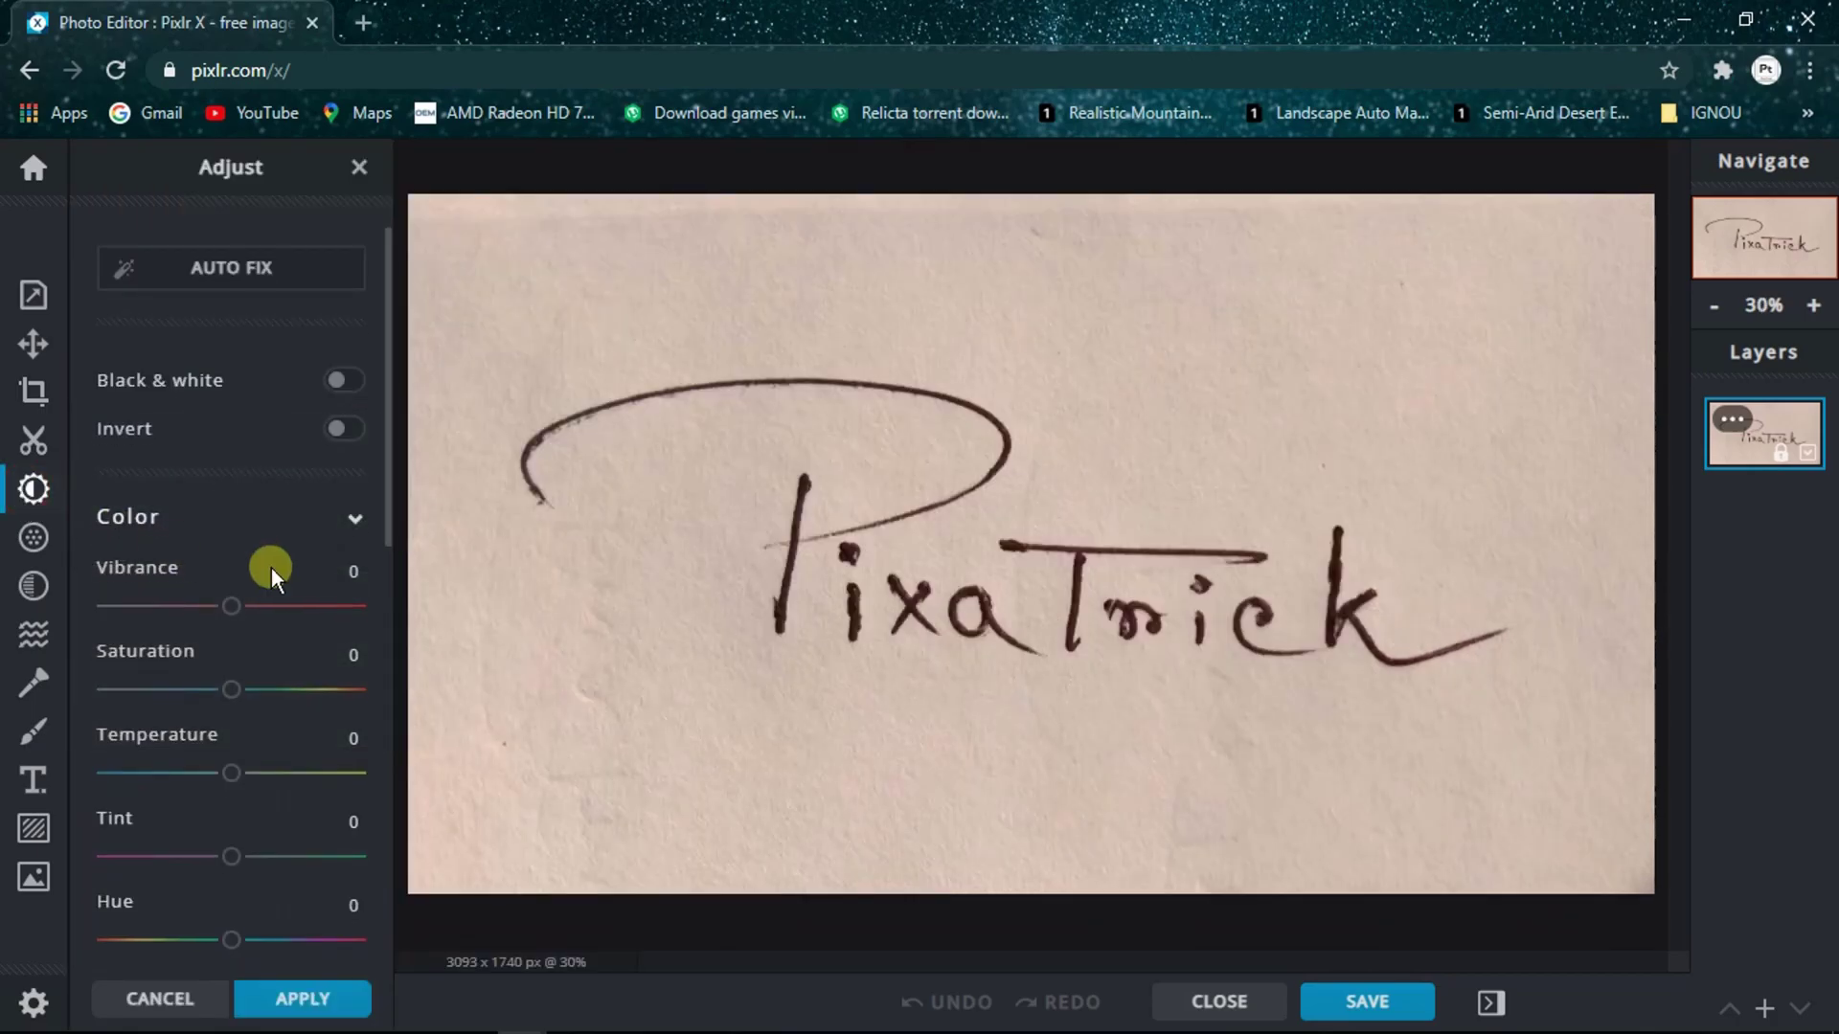
scroll(239, 565, down, 1)
drag(232, 565, 100, 576)
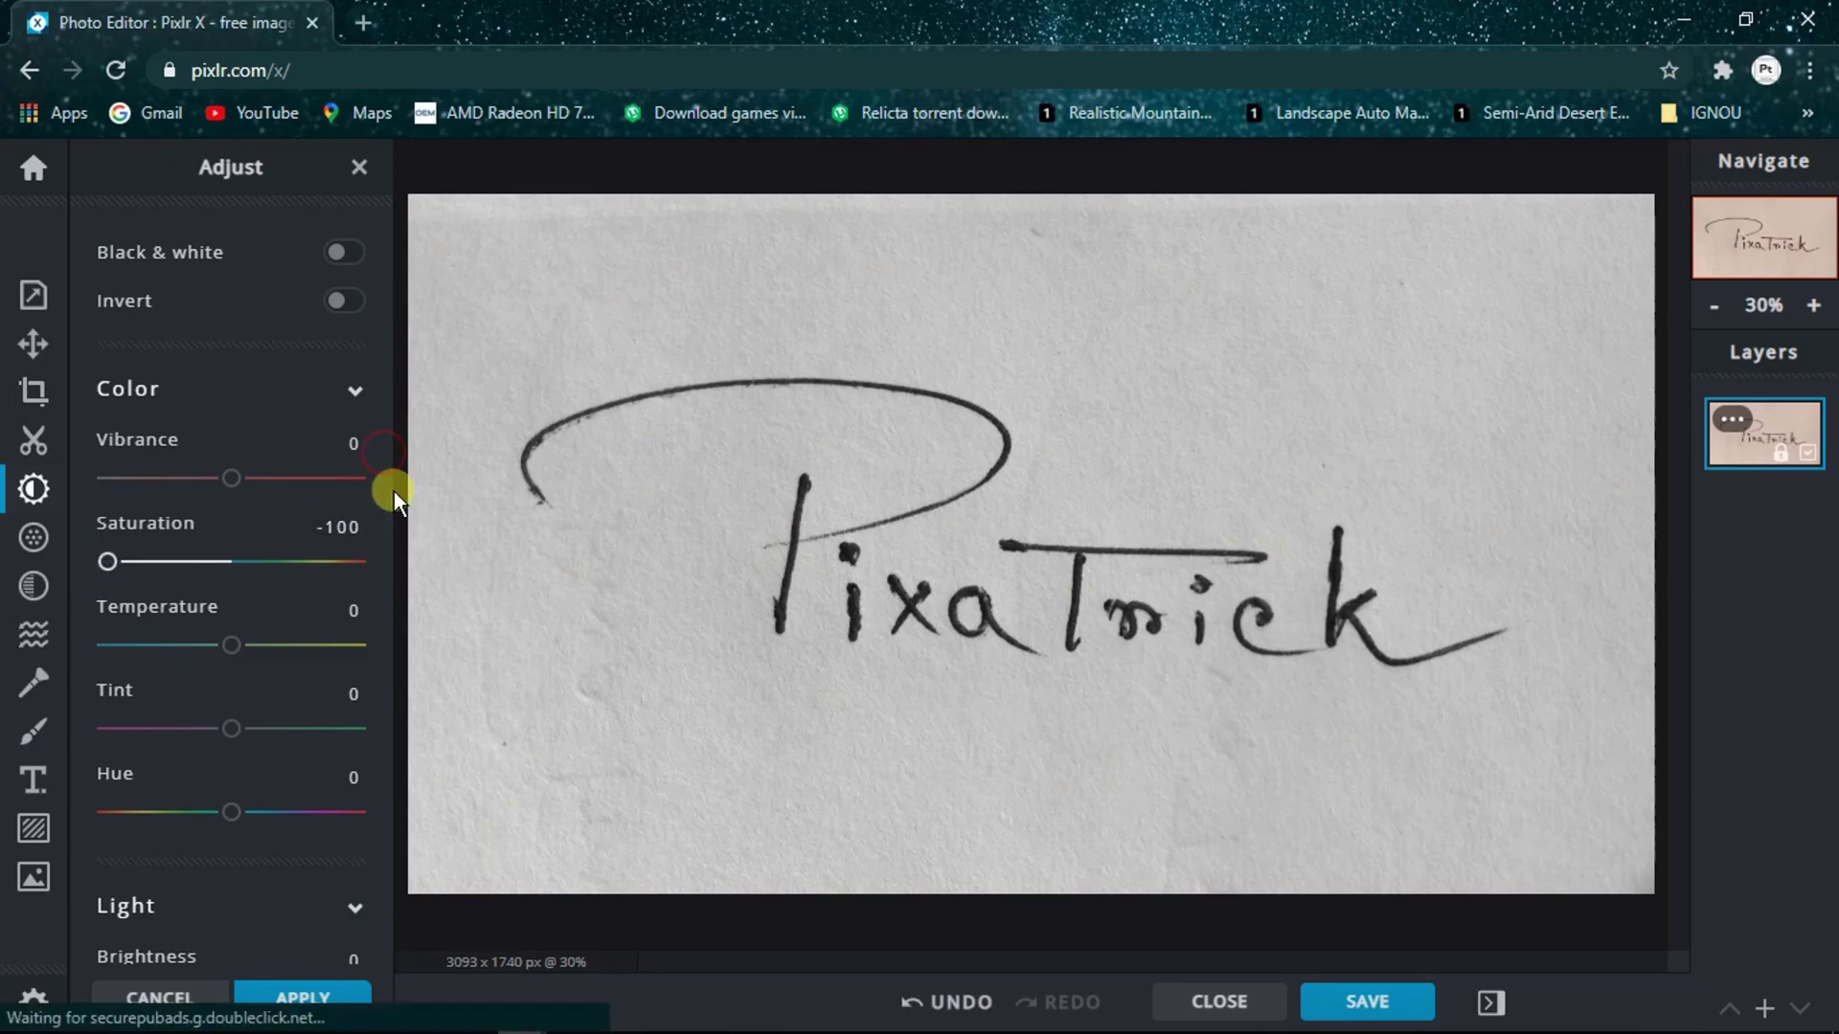
- Set the light adjustments to Black 64, White 76 and Shadows -100, and apply them to the signature photo
drag(388, 488, 370, 582)
scroll(370, 582, down, 5)
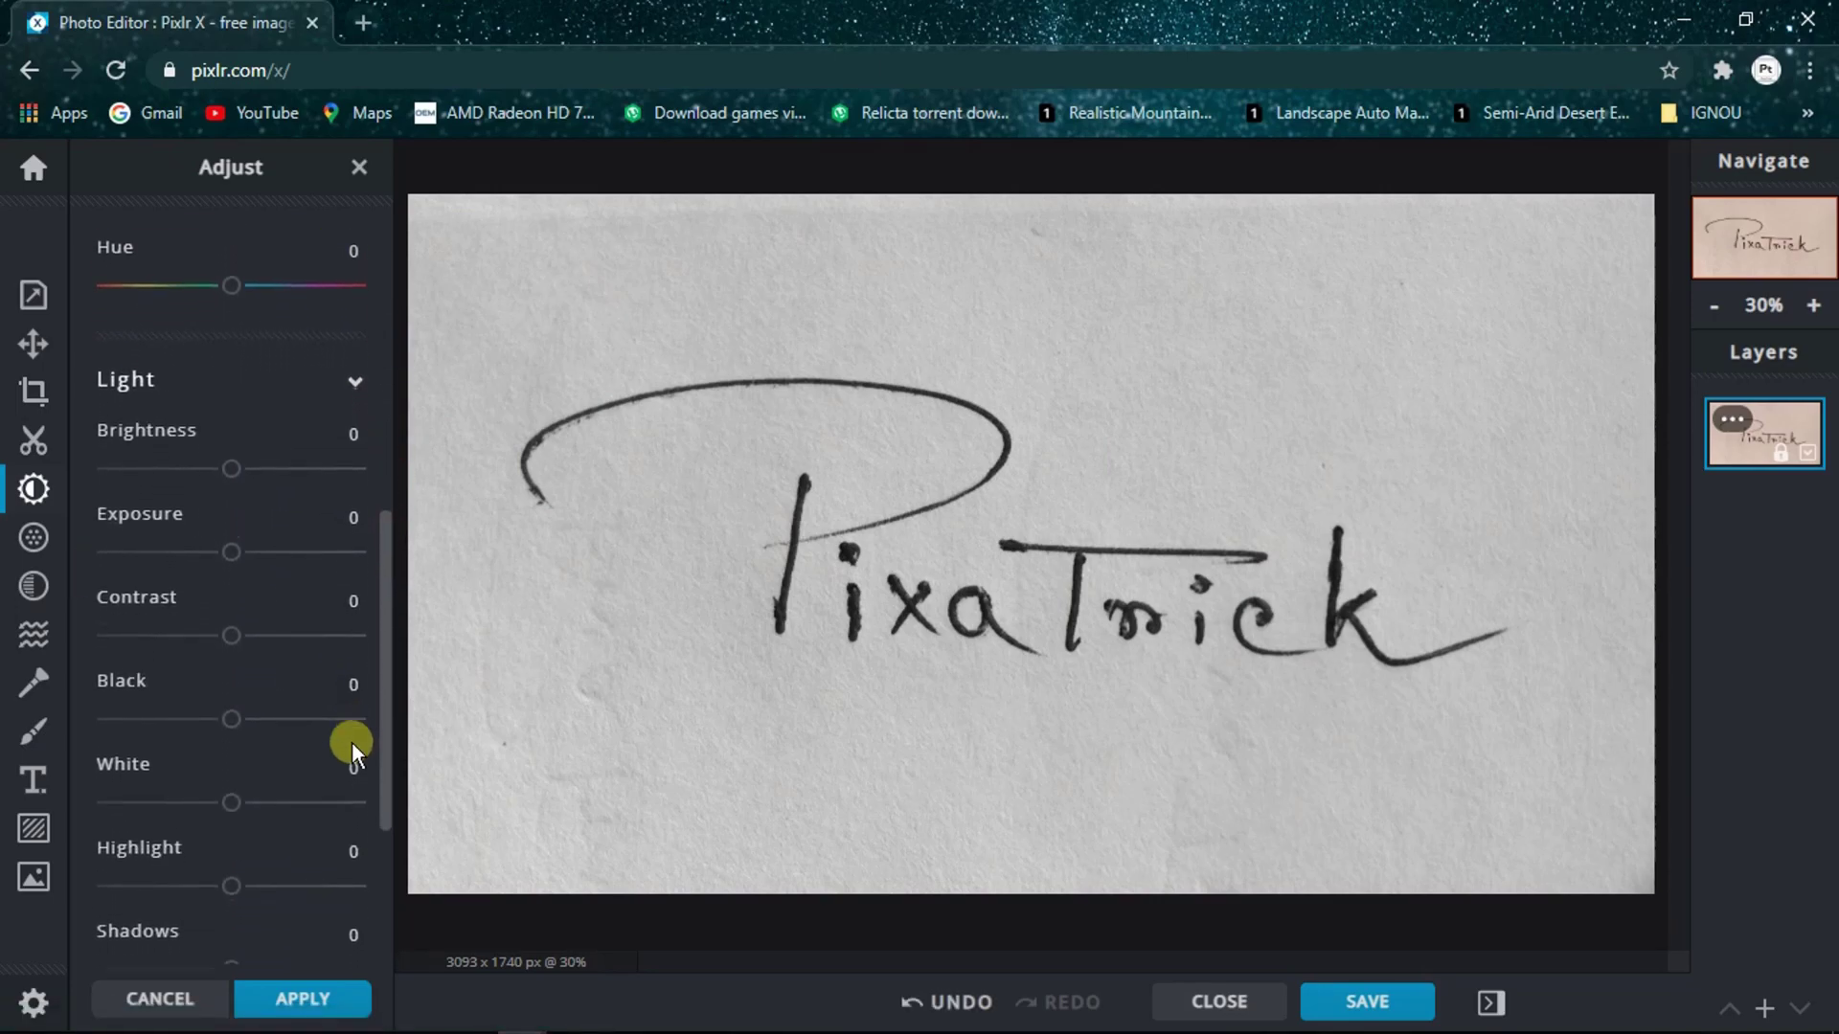
drag(241, 626, 312, 624)
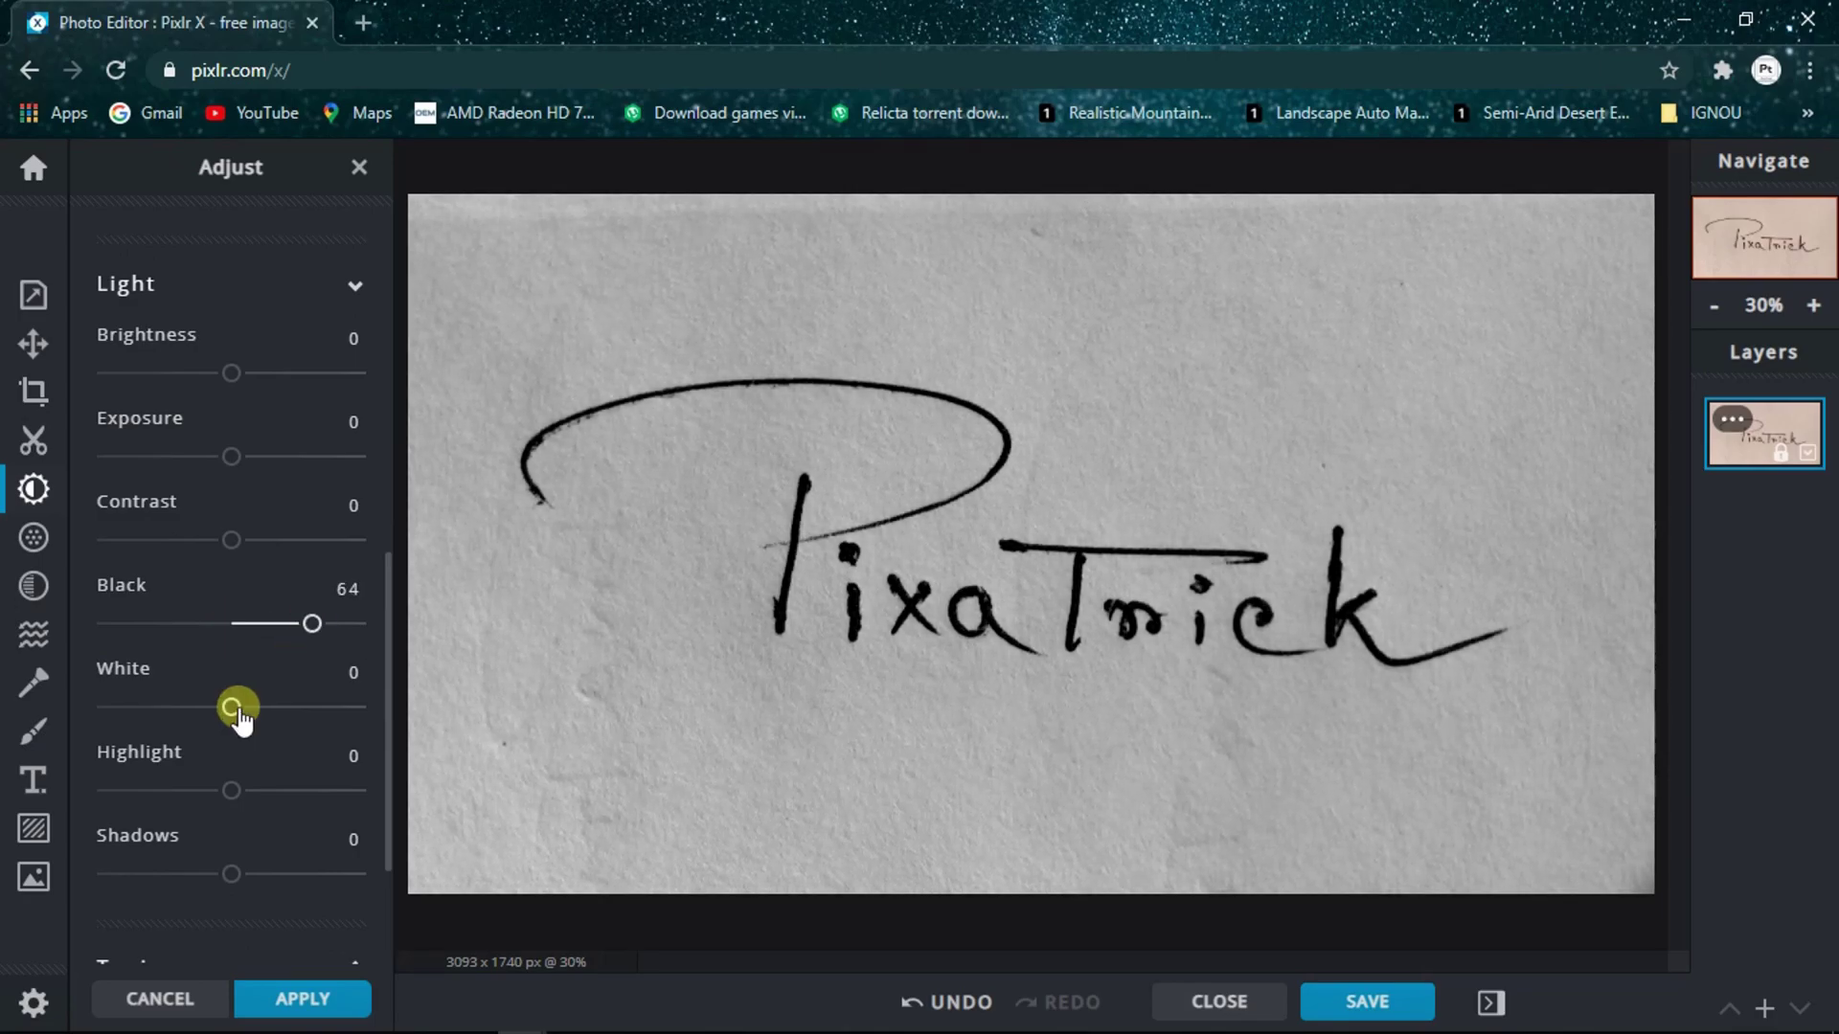
drag(237, 709, 327, 706)
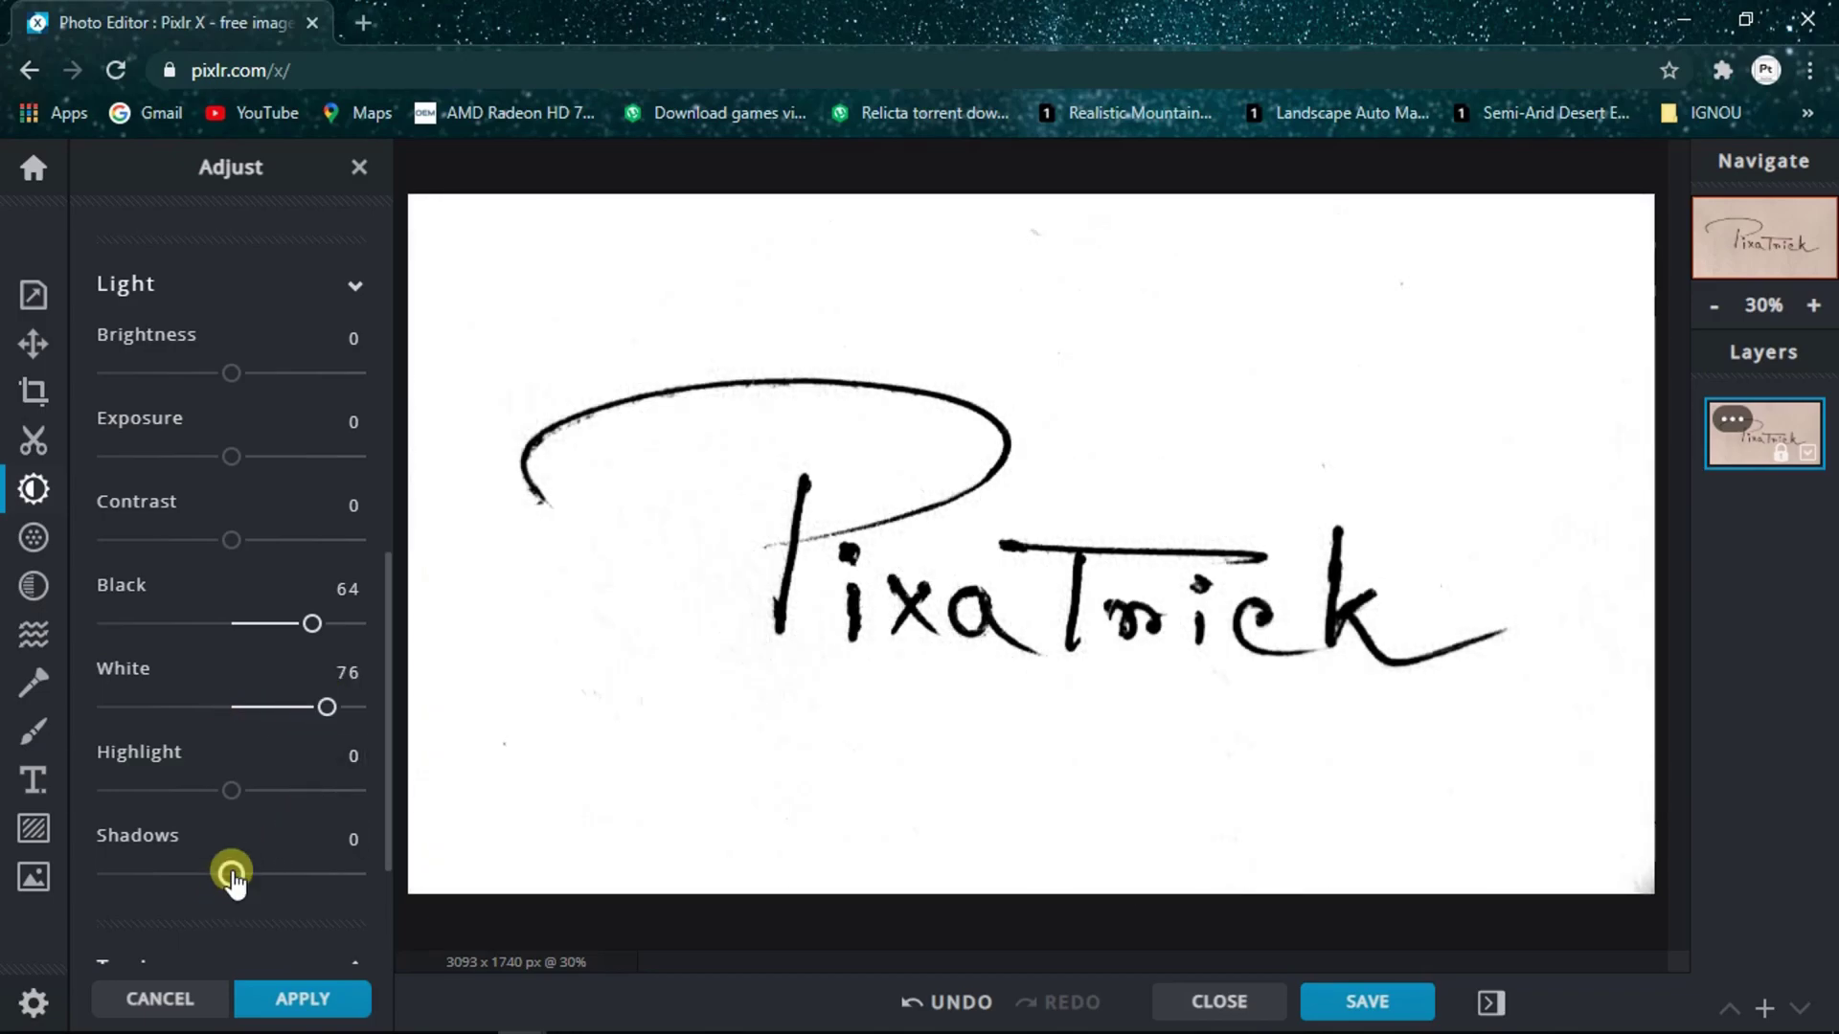
click(232, 873)
drag(231, 873, 96, 874)
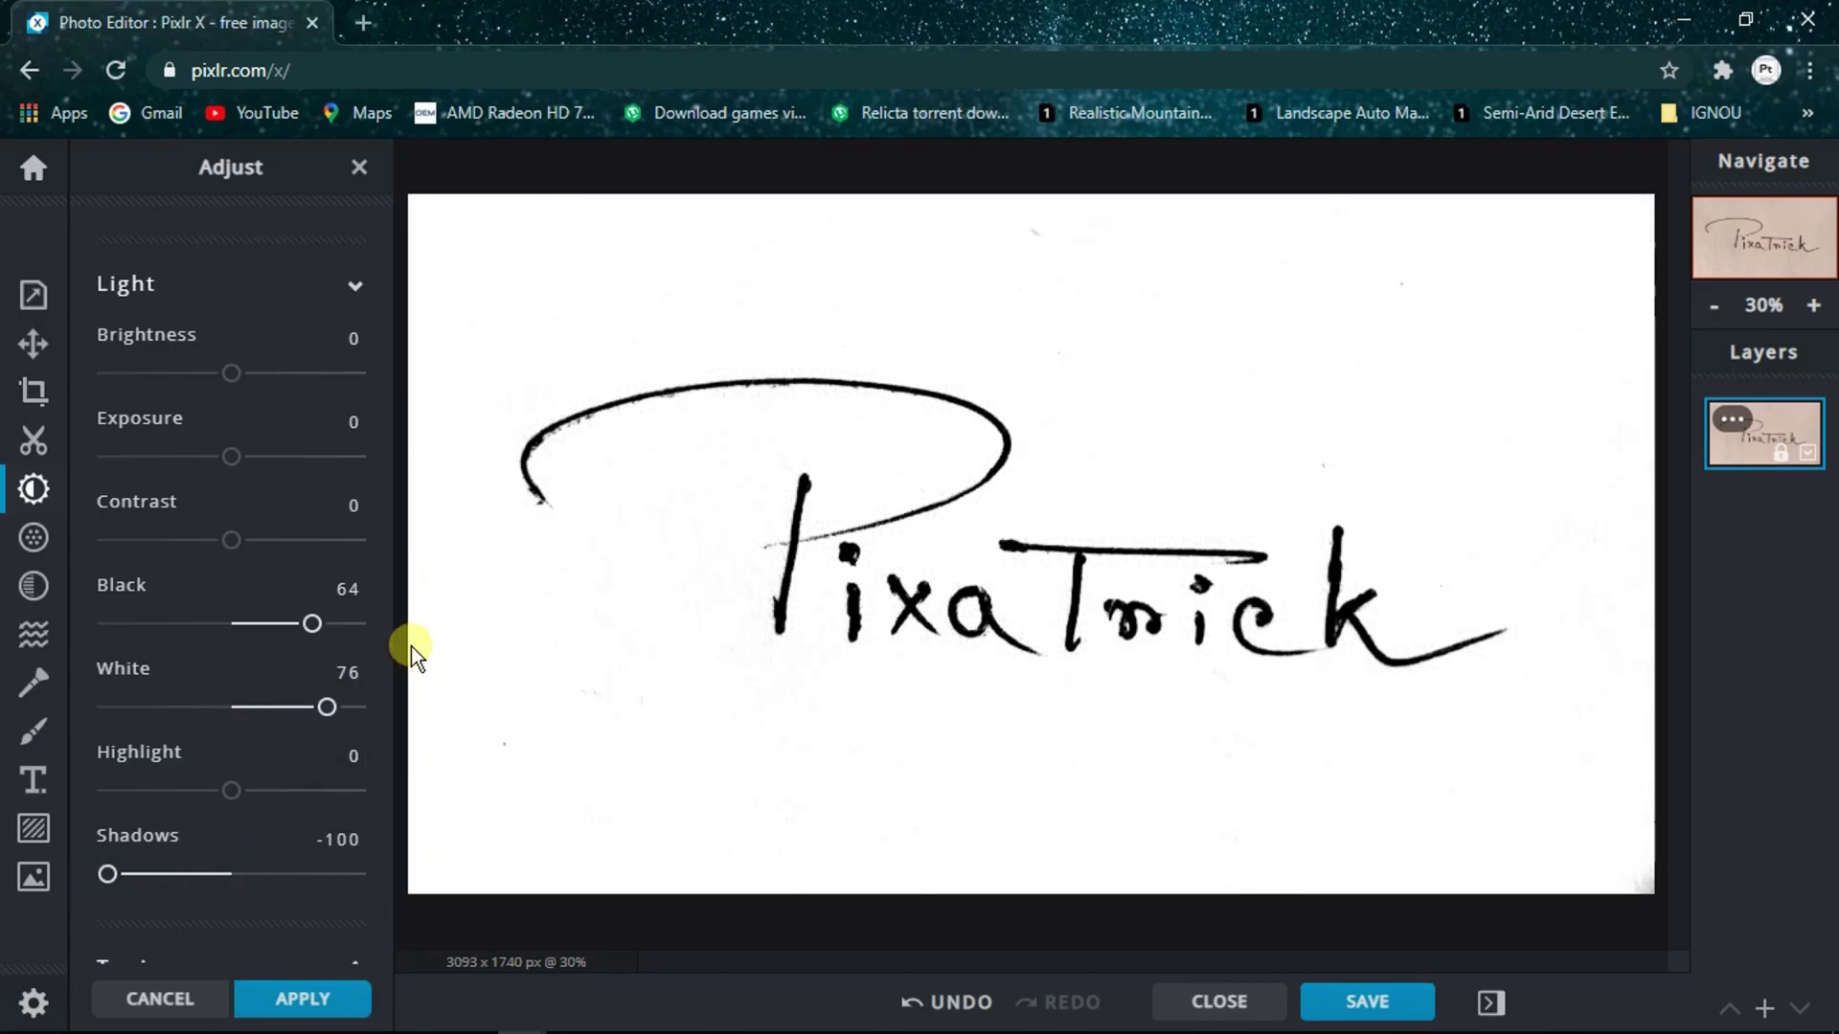
click(305, 1001)
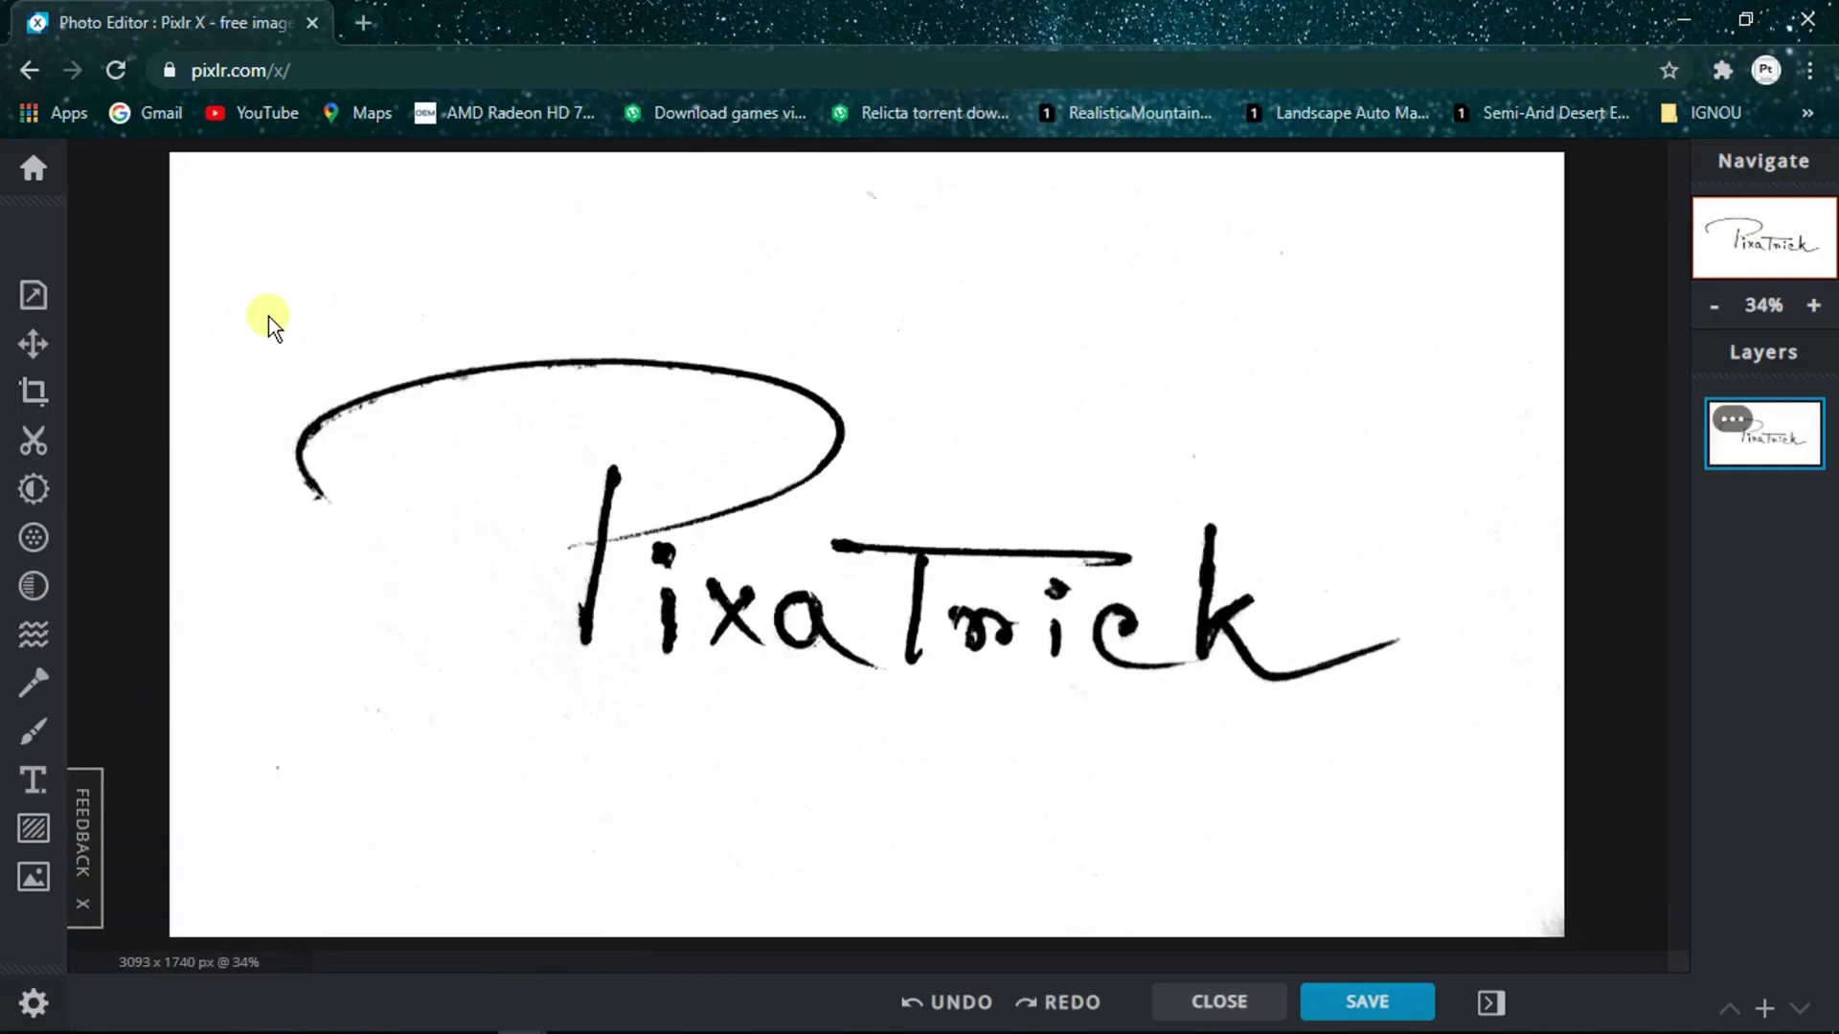
- Remove the white background around the signature and inside its letter "a" with the Magic Cutout tool at tolerance 100
click(33, 446)
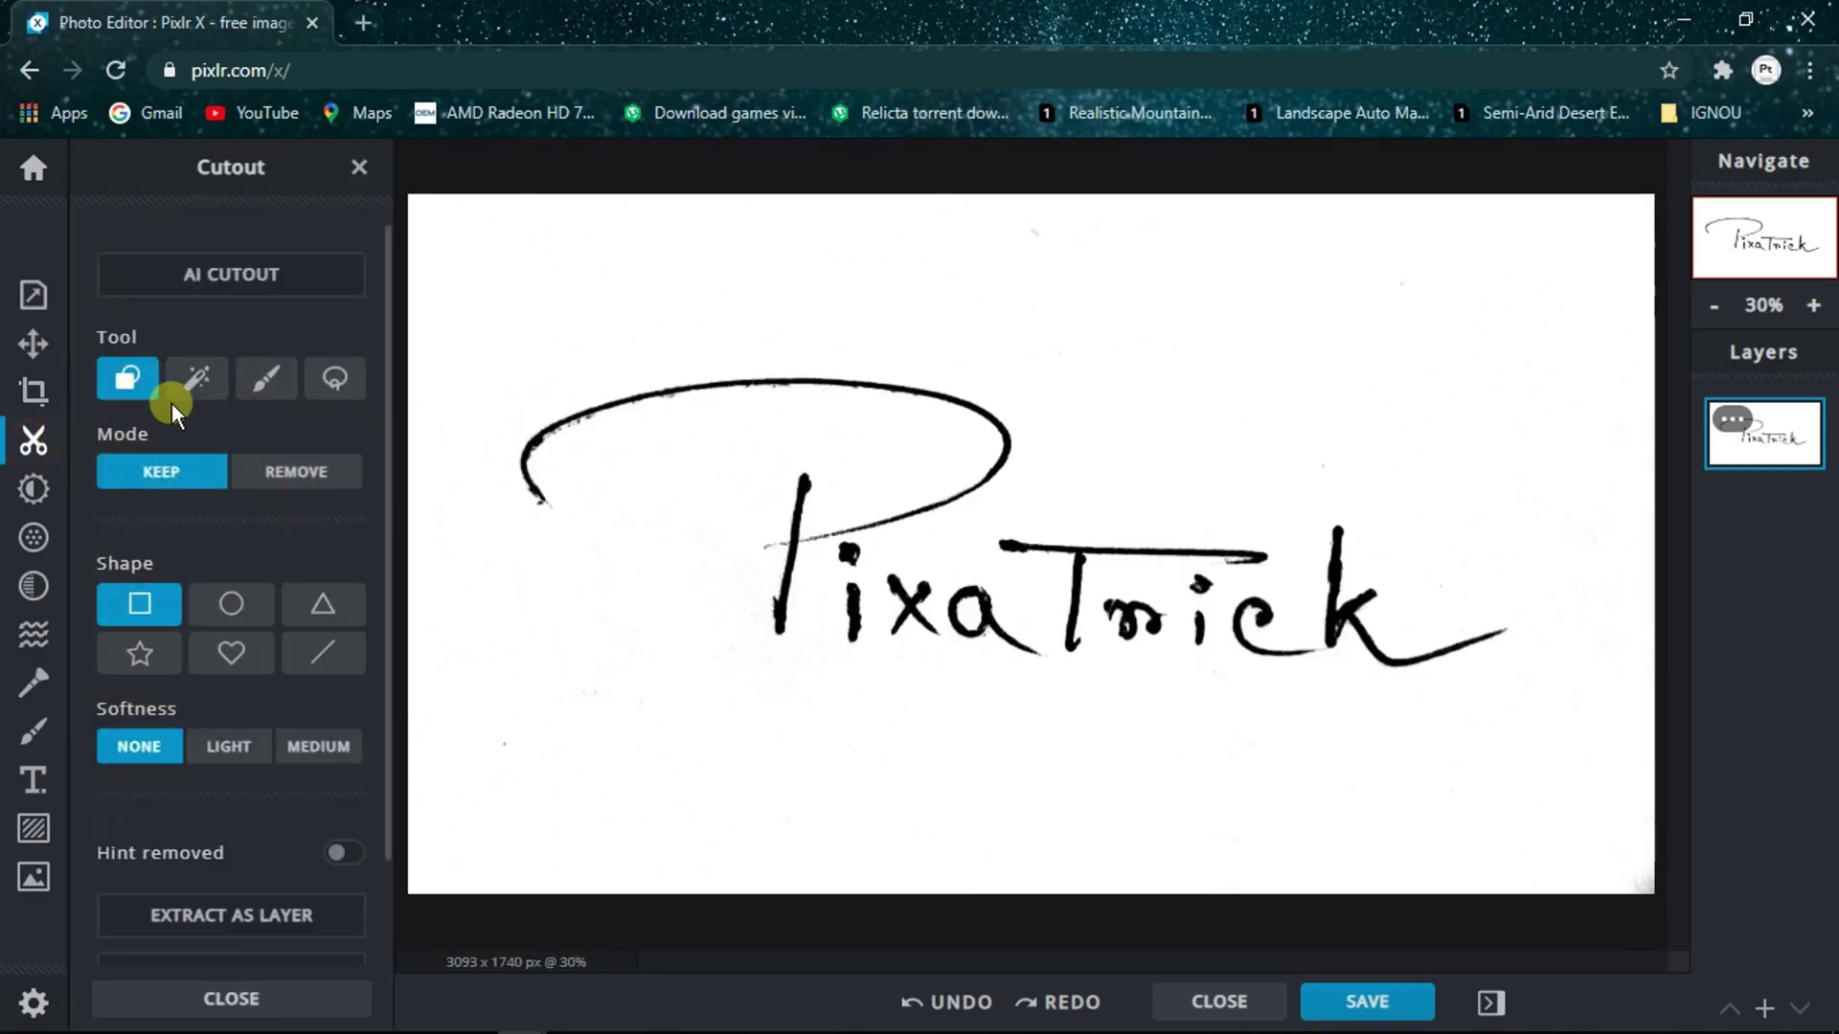
click(191, 379)
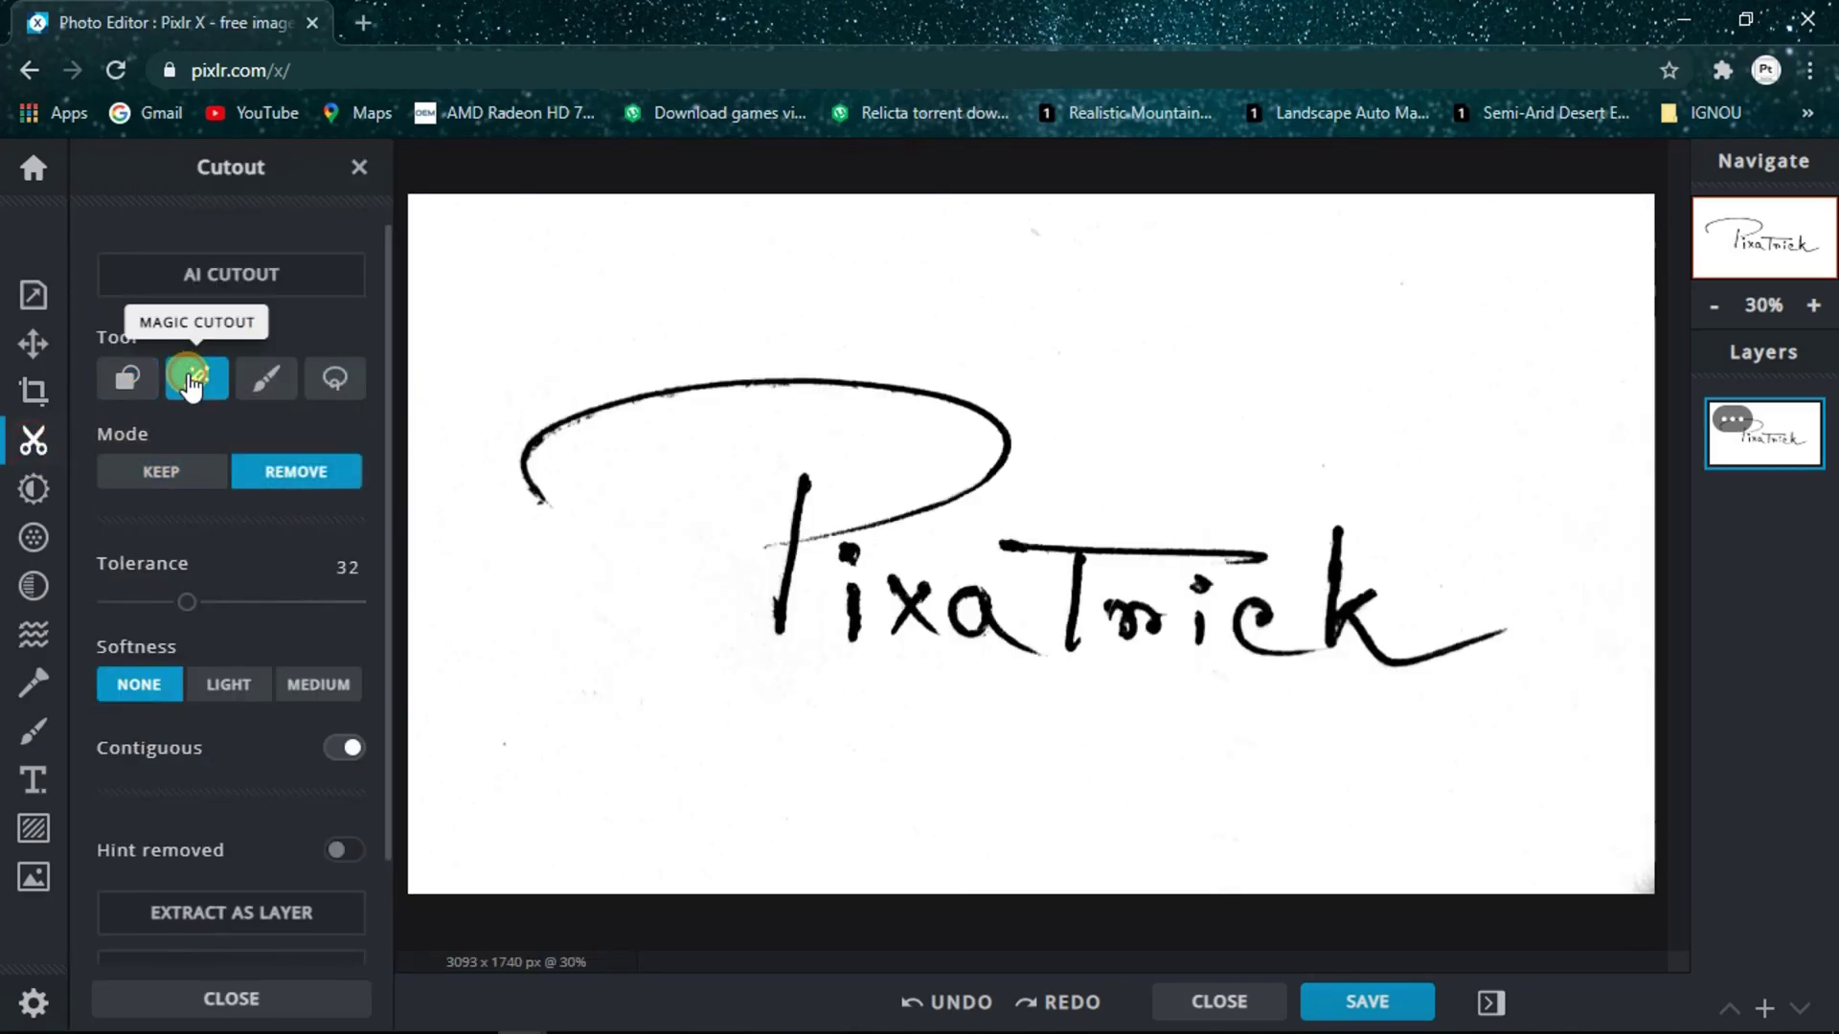
drag(185, 607, 264, 623)
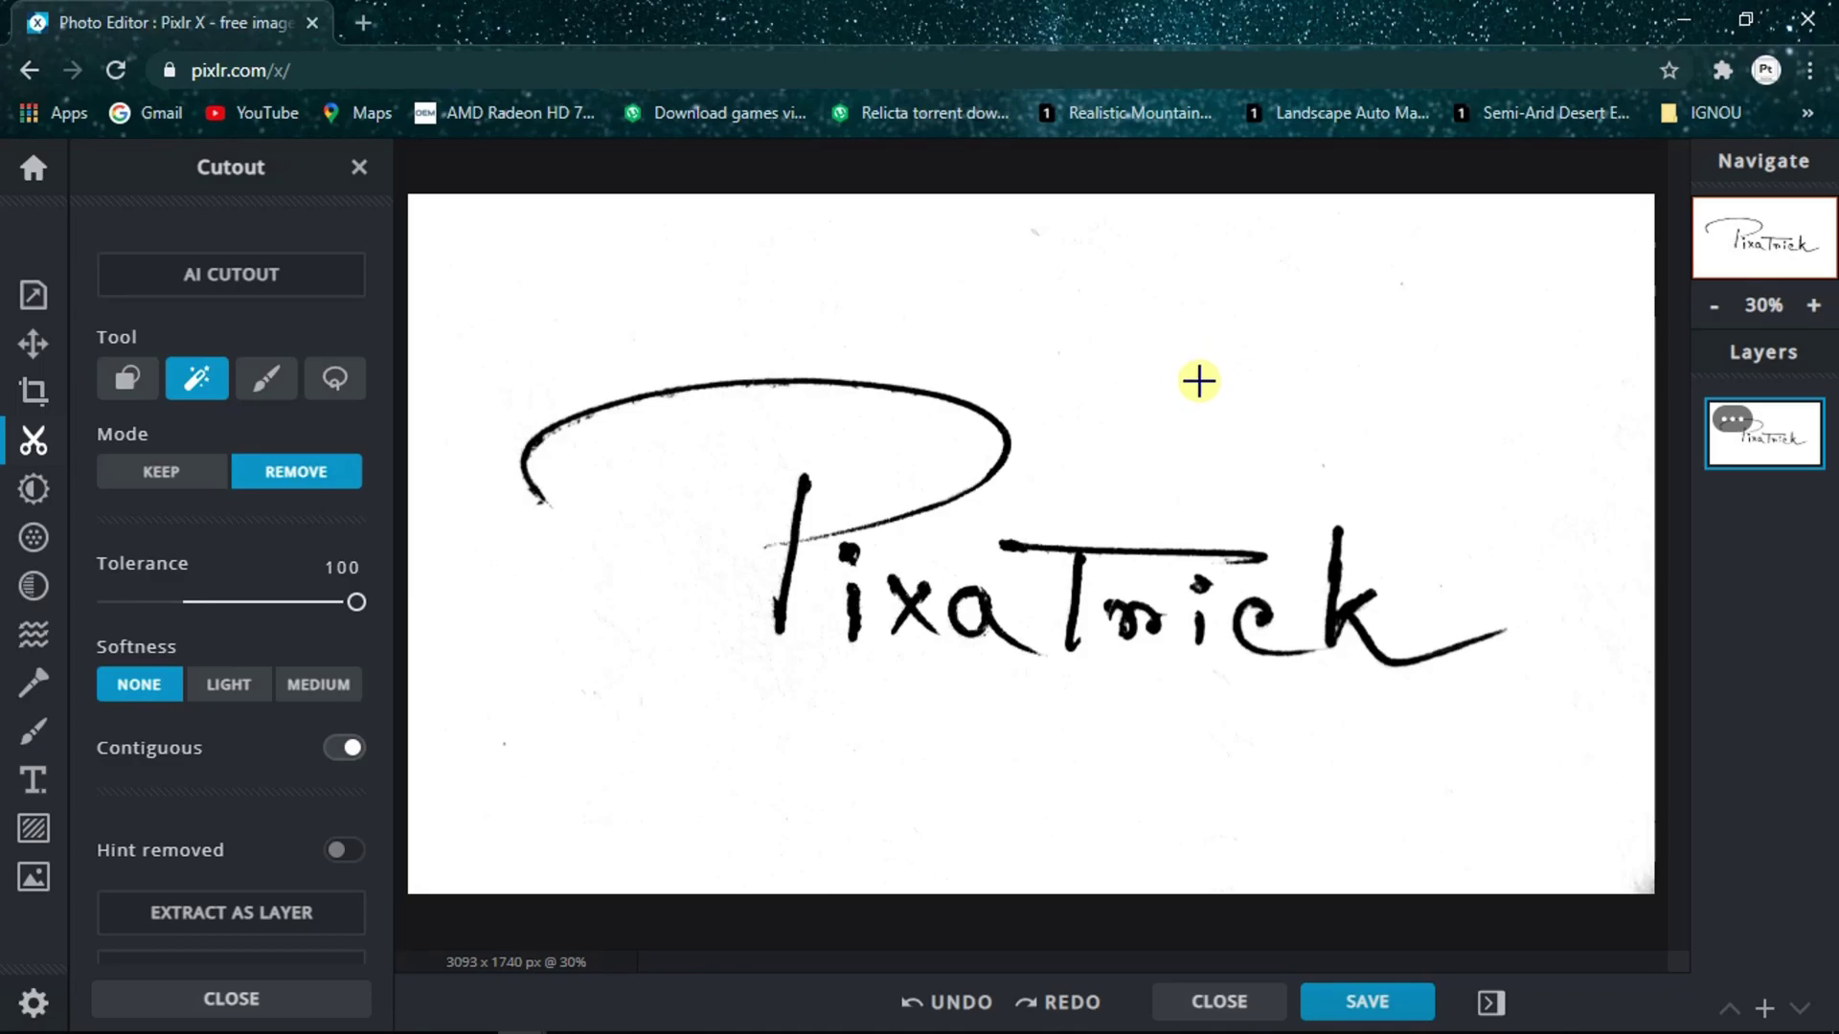
click(1209, 357)
click(973, 609)
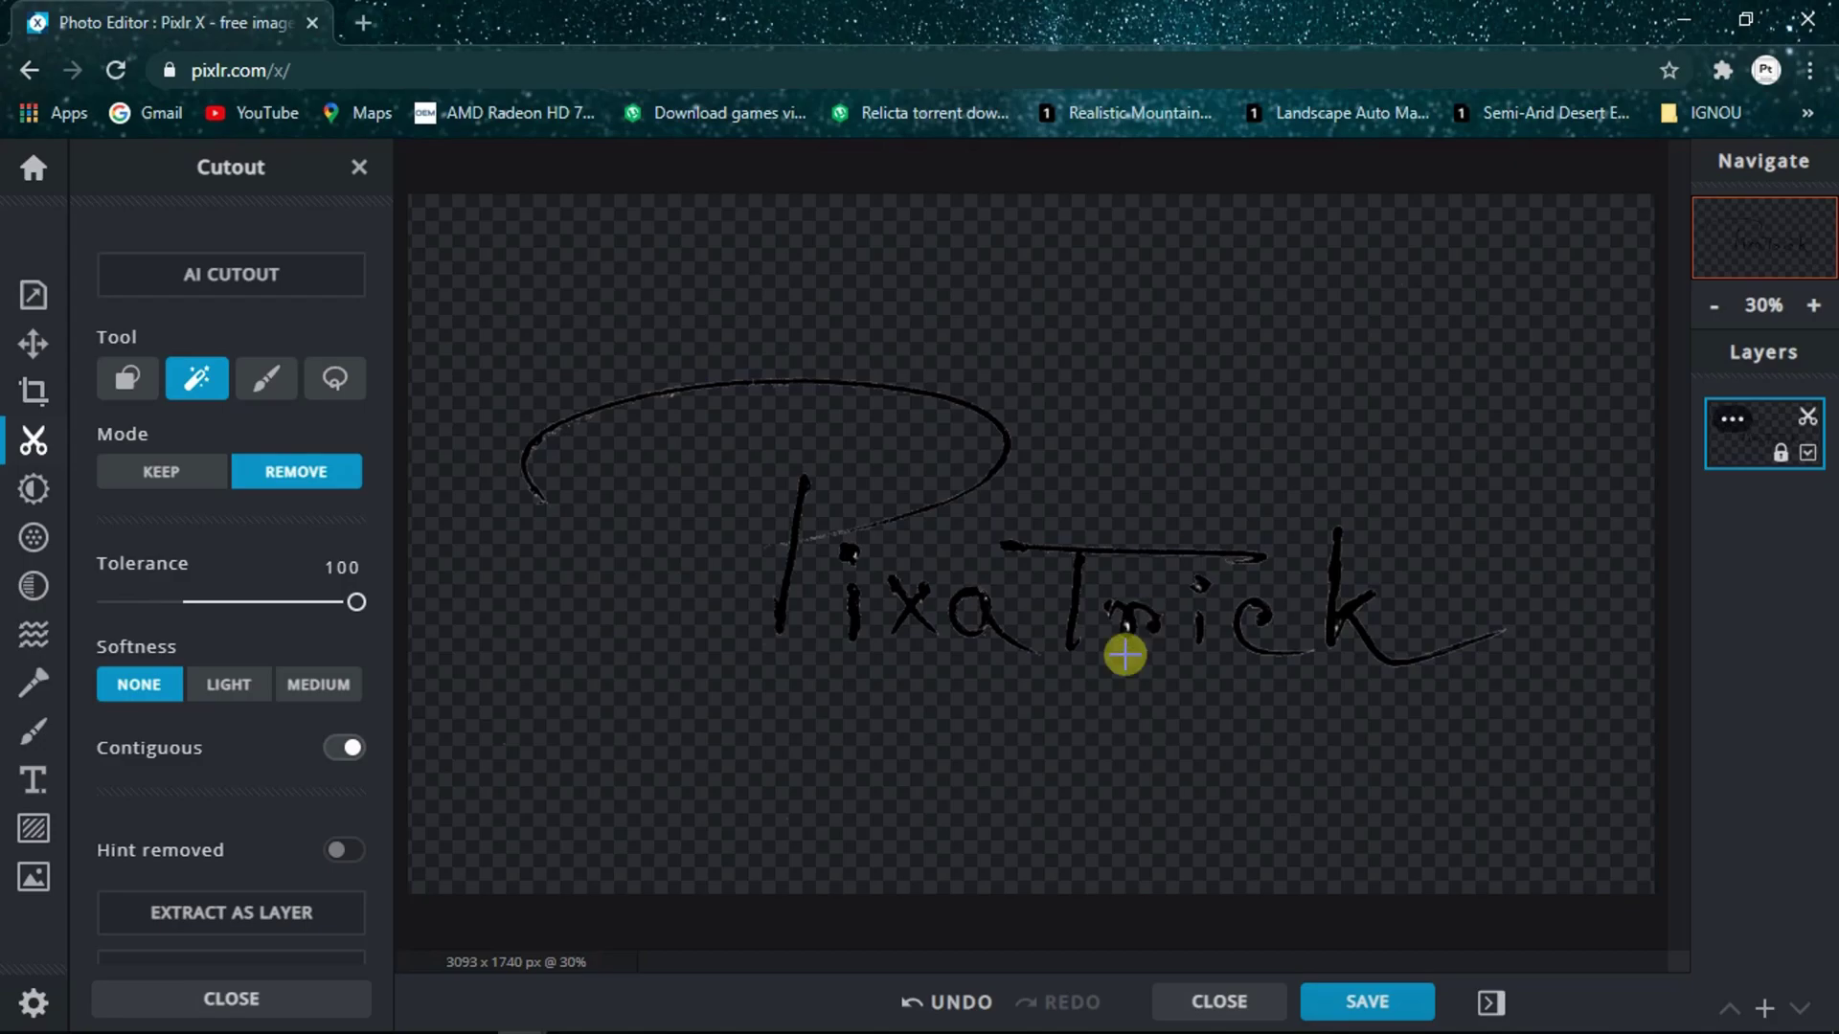
- Switch the cutout tool to Draw Cutout in Remove mode with a 13 px brush and 33% softness
scroll(1118, 649, up, 5)
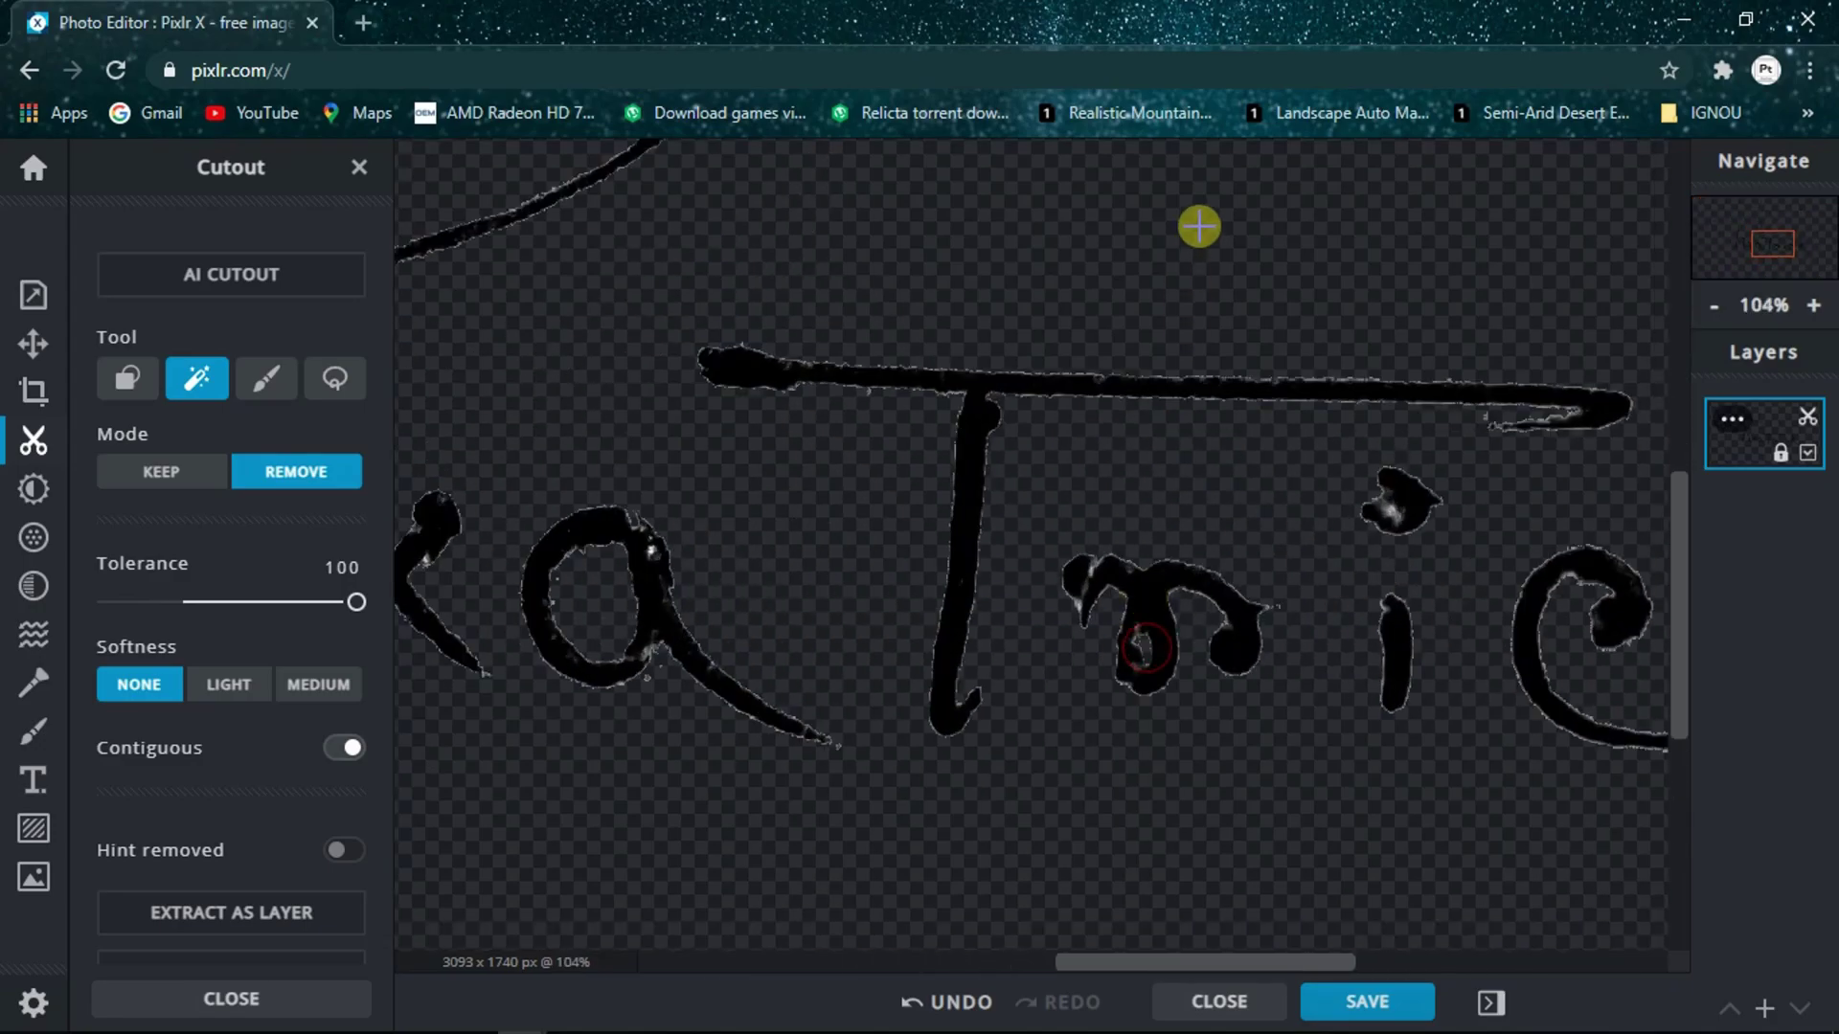
scroll(1192, 230, down, 5)
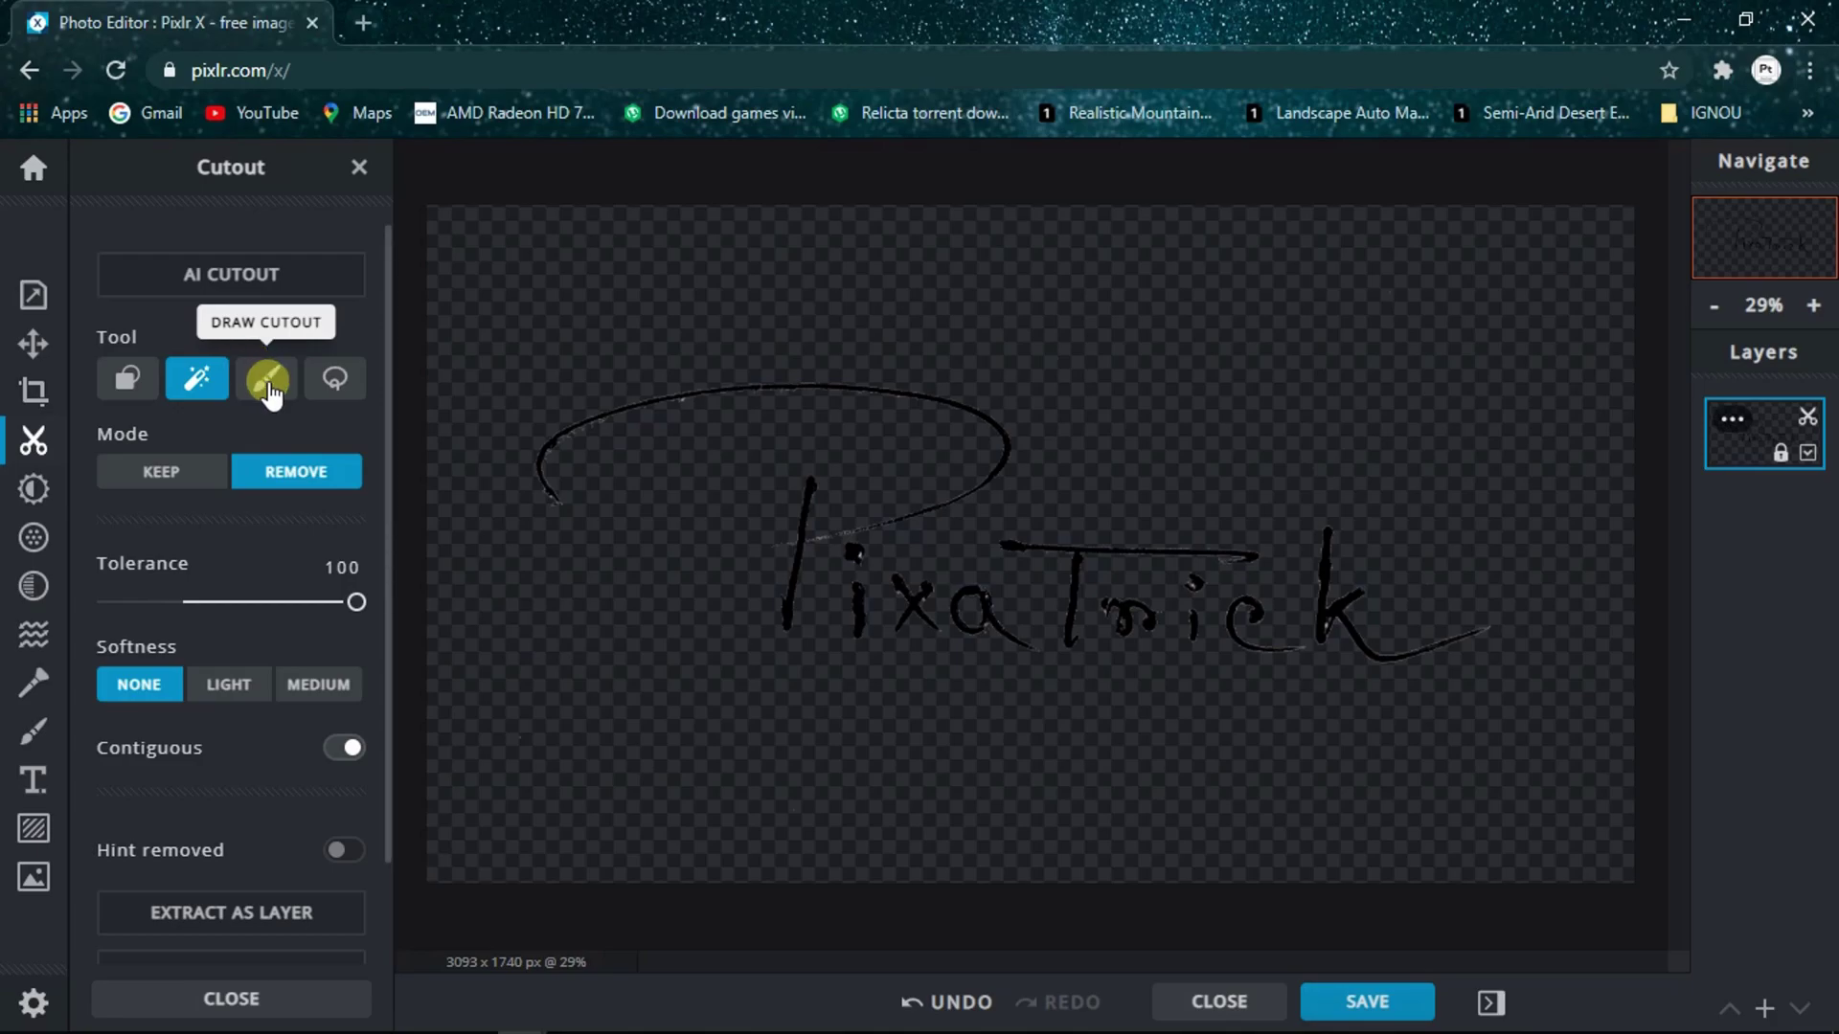
click(268, 381)
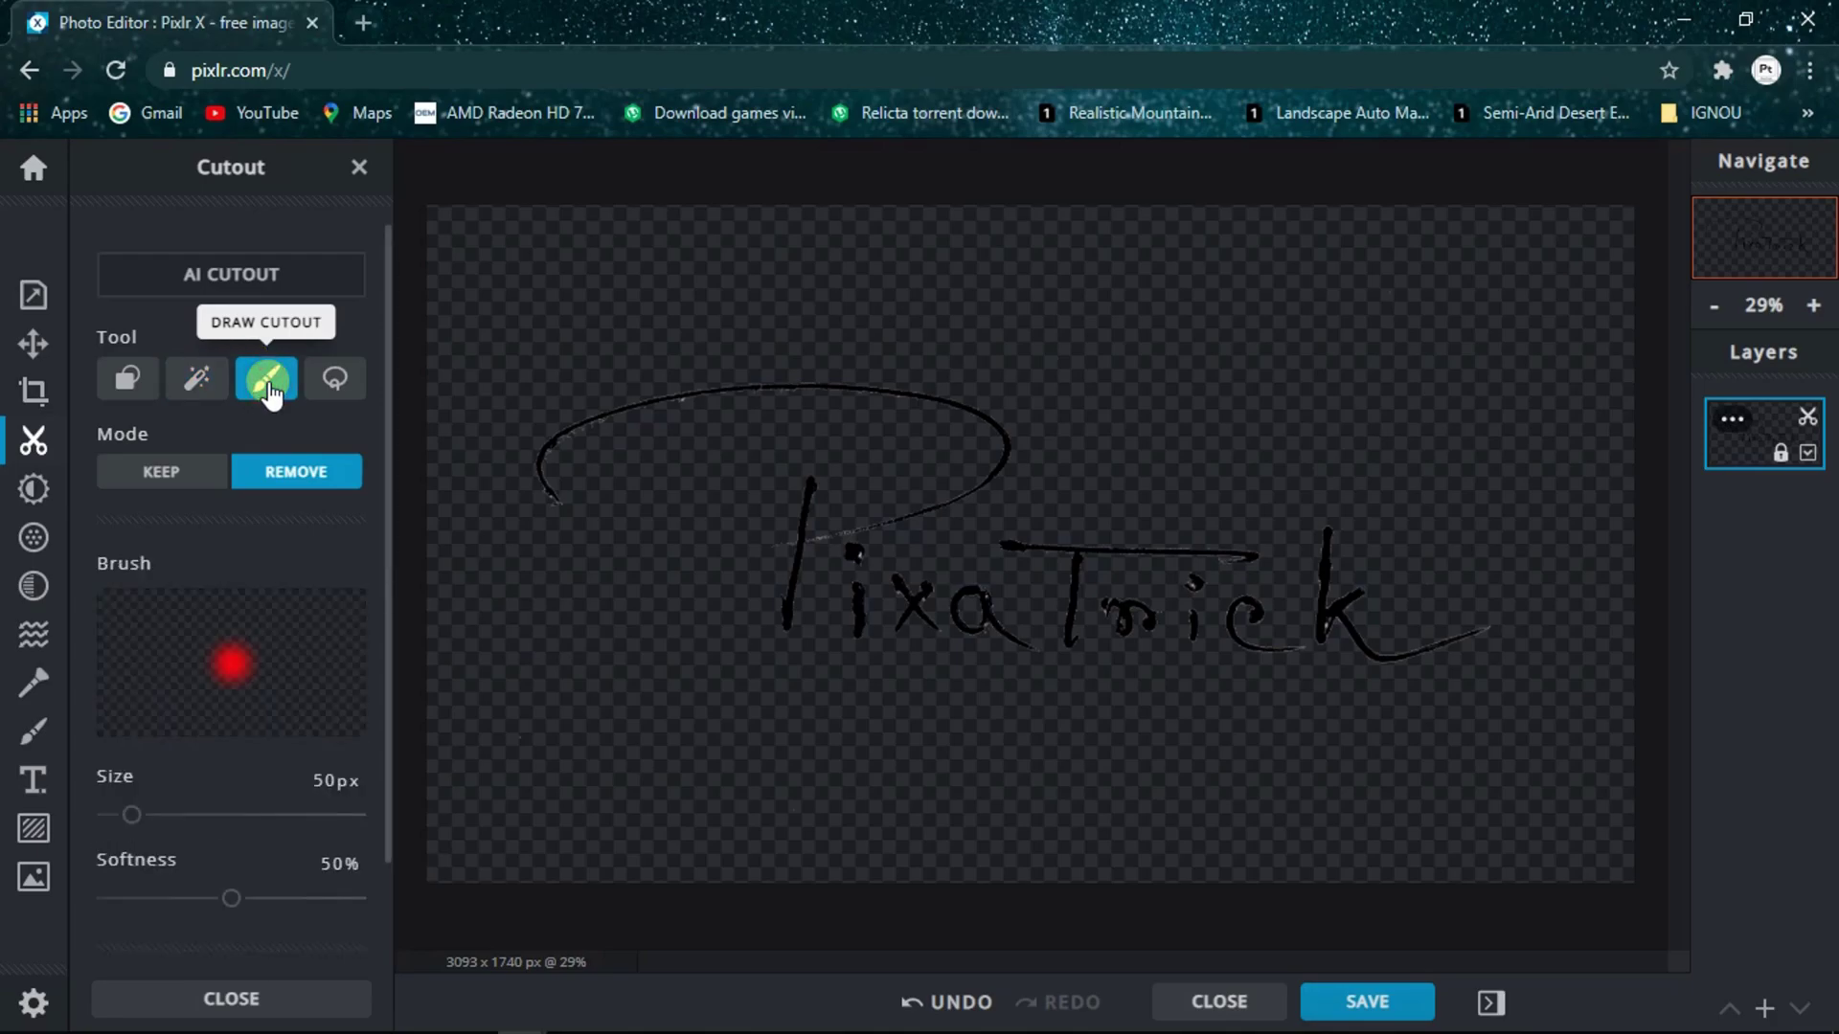
drag(134, 816, 125, 845)
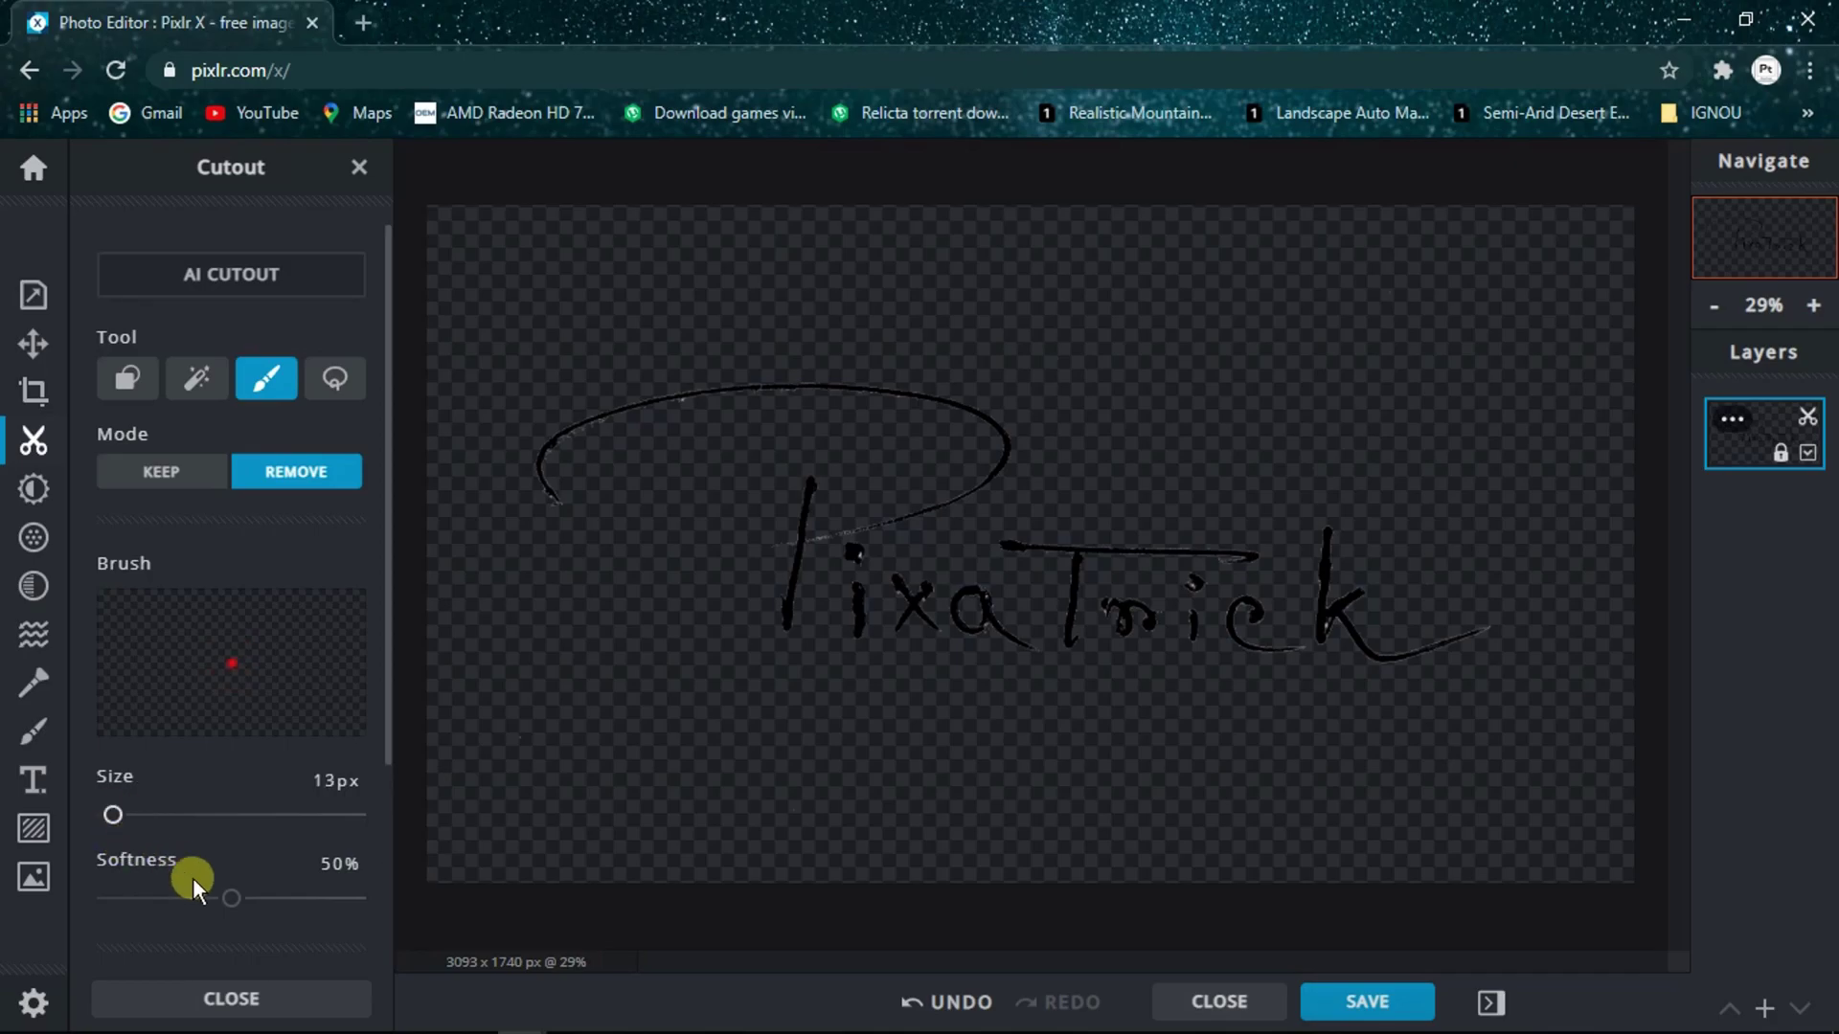
drag(232, 897, 192, 902)
- Erase the white fringe and specks along the starting end and rising curve of the signature's large P loop
scroll(554, 448, up, 8)
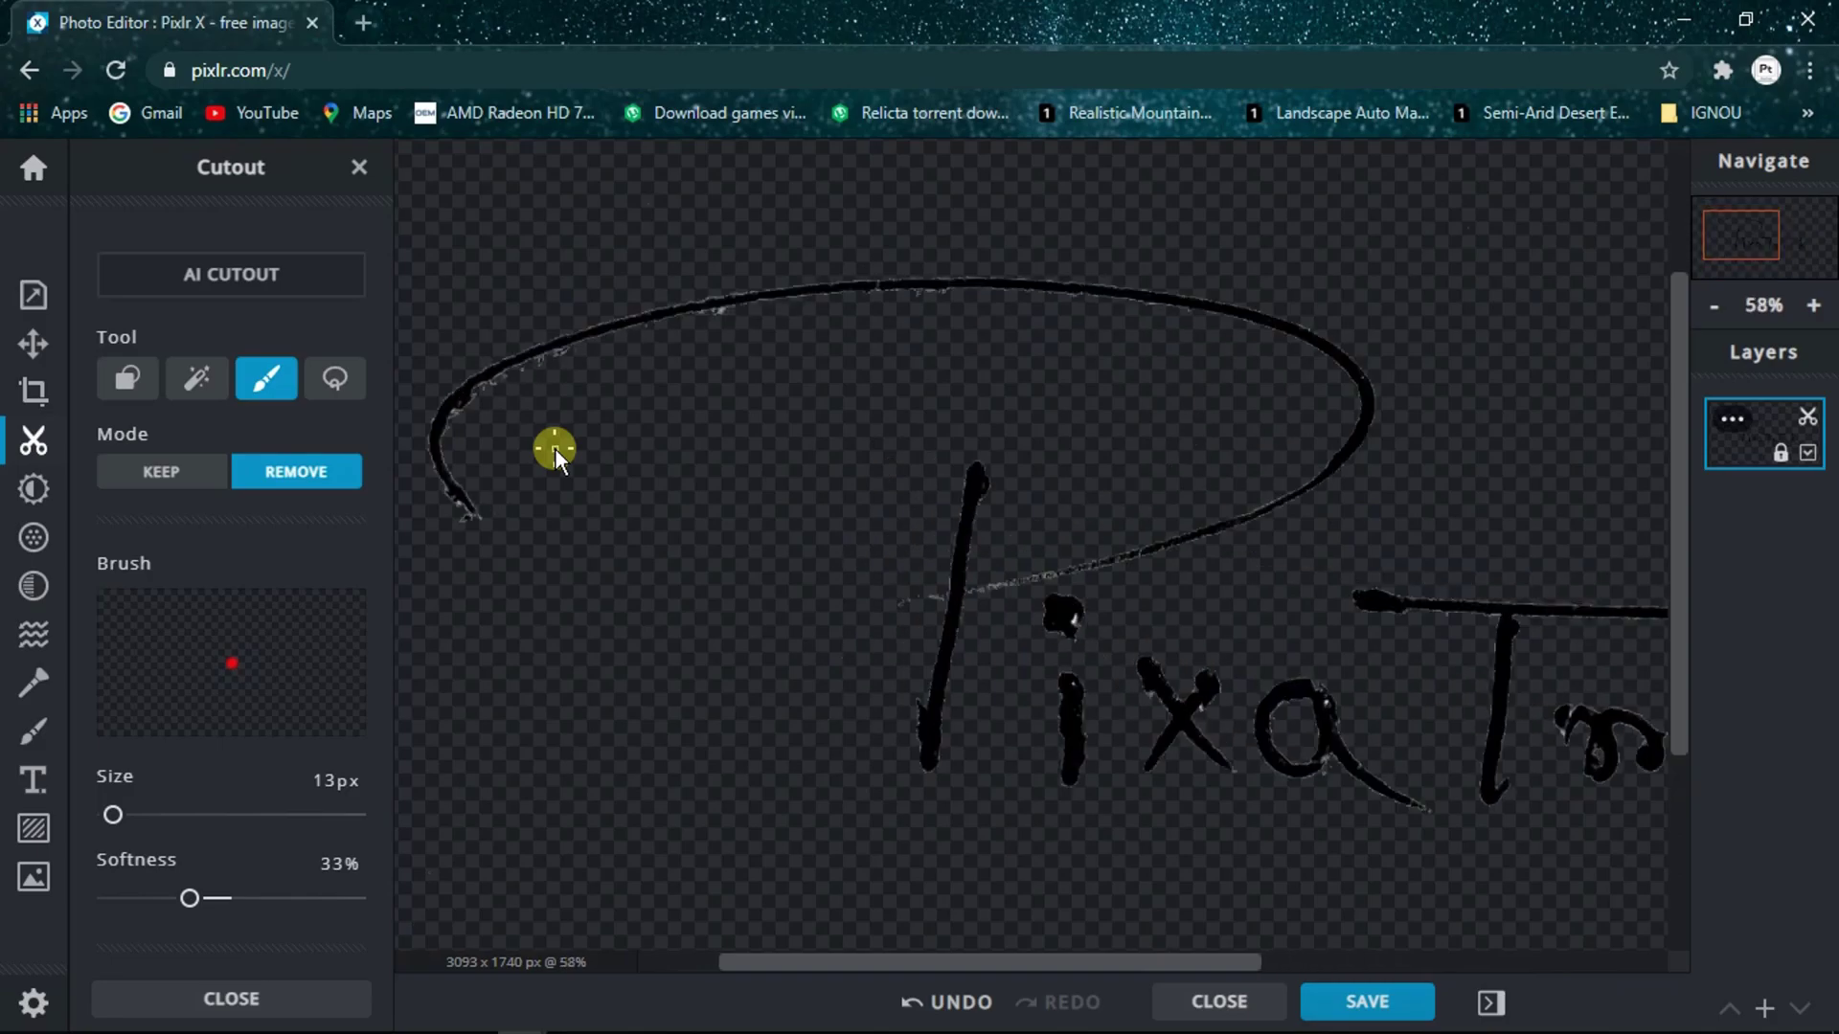
scroll(556, 433, up, 1)
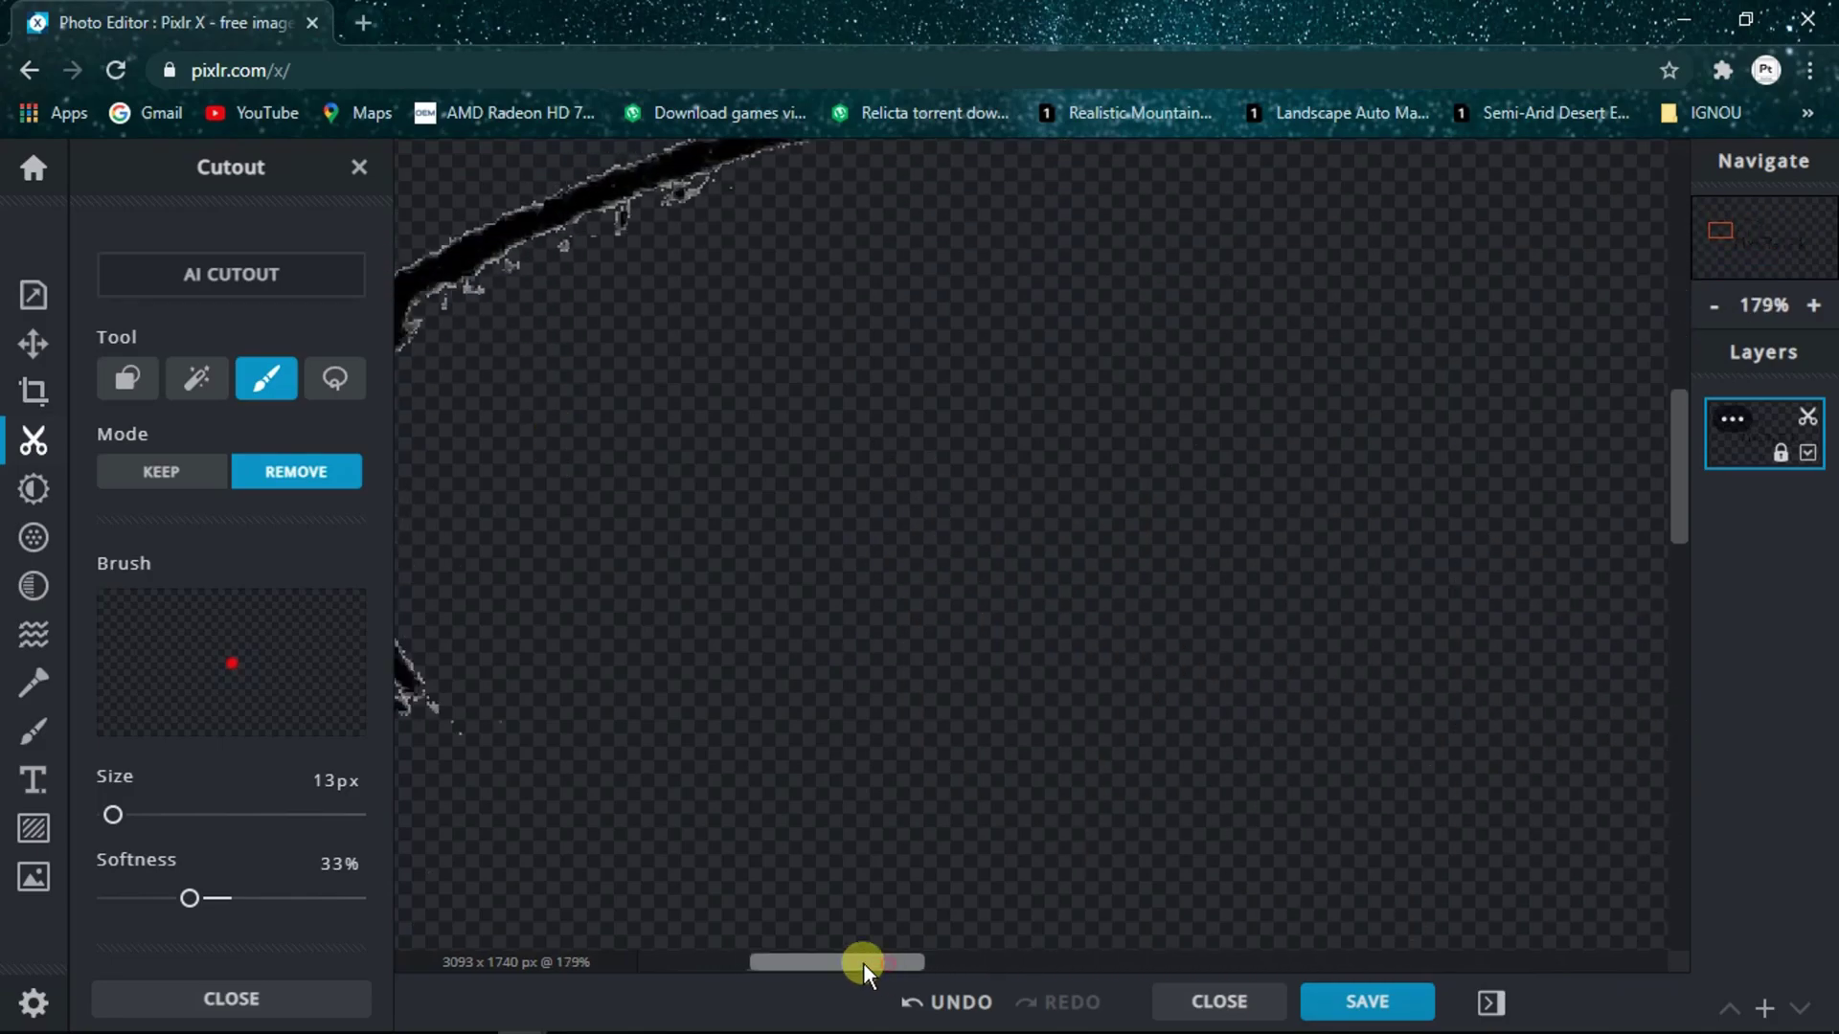
drag(864, 963, 806, 956)
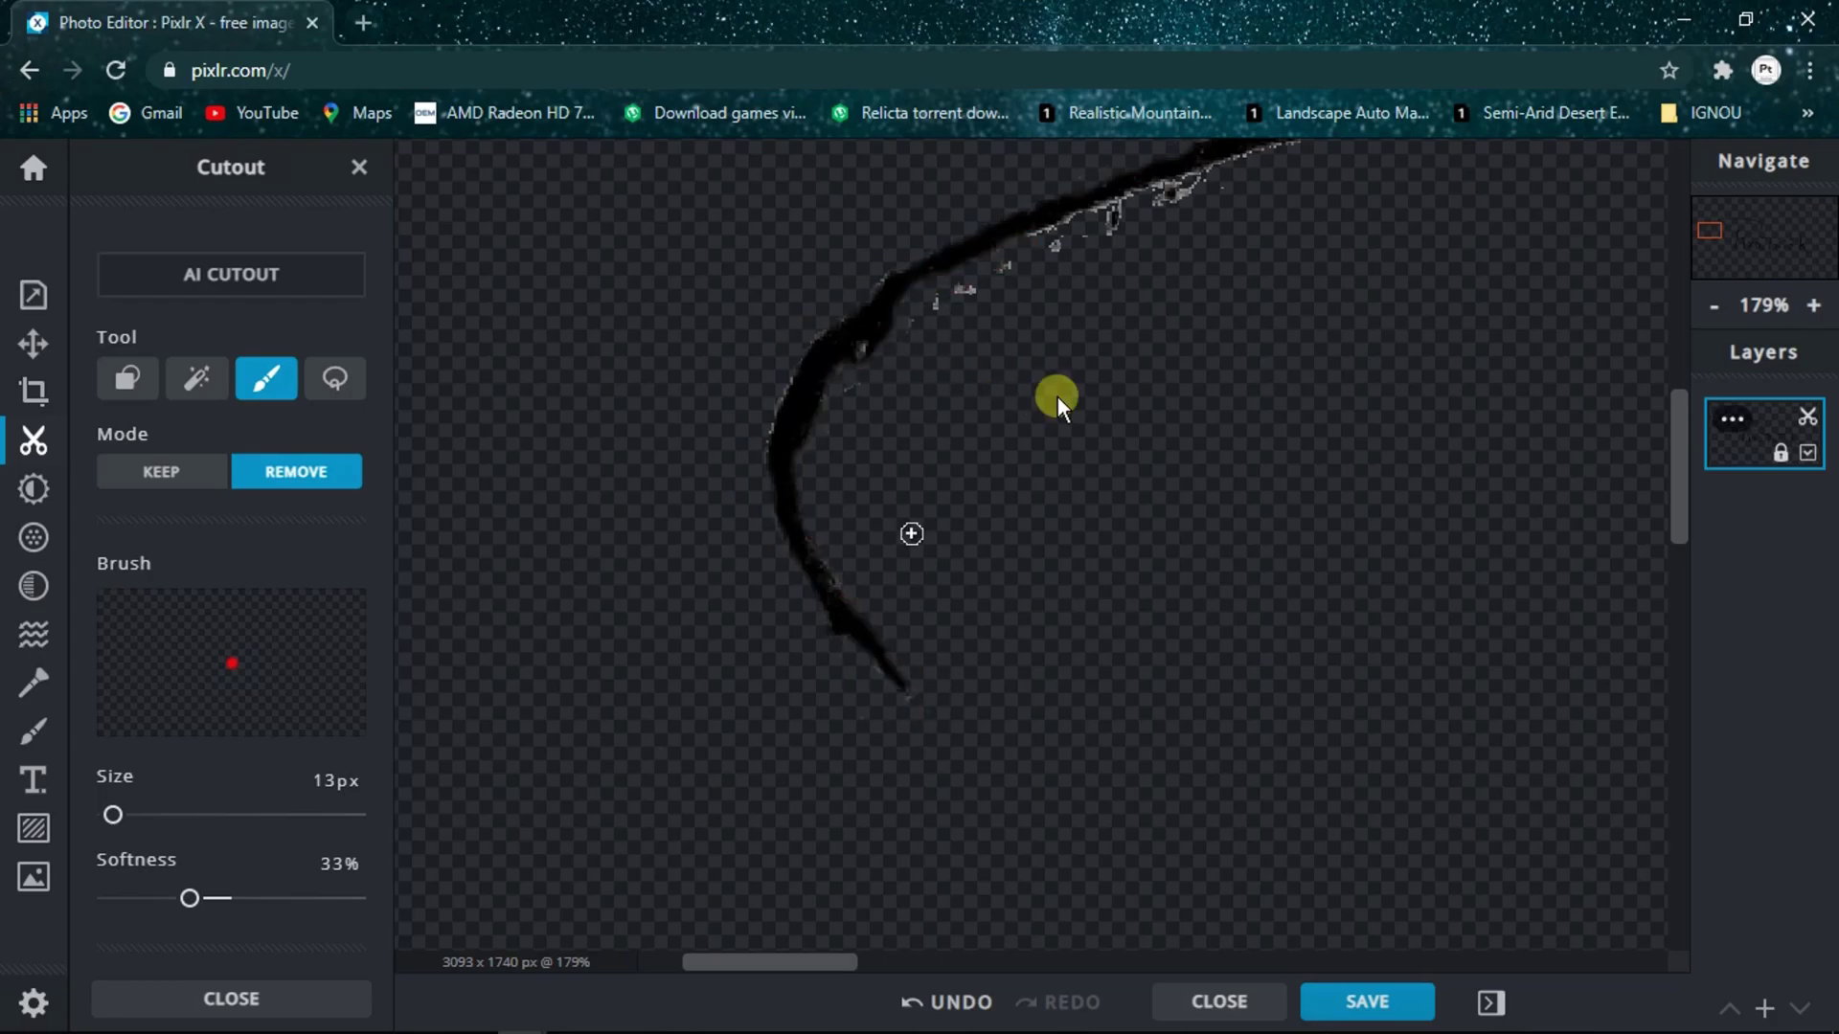
drag(945, 302, 1243, 180)
scroll(1243, 180, up, 1)
drag(1111, 186, 427, 329)
drag(479, 268, 845, 168)
- Erase the white fringe along the top and the outer and inner edges of the P loop's far curve
scroll(845, 168, down, 3)
drag(497, 328, 905, 285)
drag(705, 329, 1111, 305)
drag(1117, 301, 1542, 328)
scroll(1542, 328, up, 4)
mouse_move(662, 301)
mouse_down()
mouse_move(938, 350)
mouse_move(1251, 961)
mouse_up()
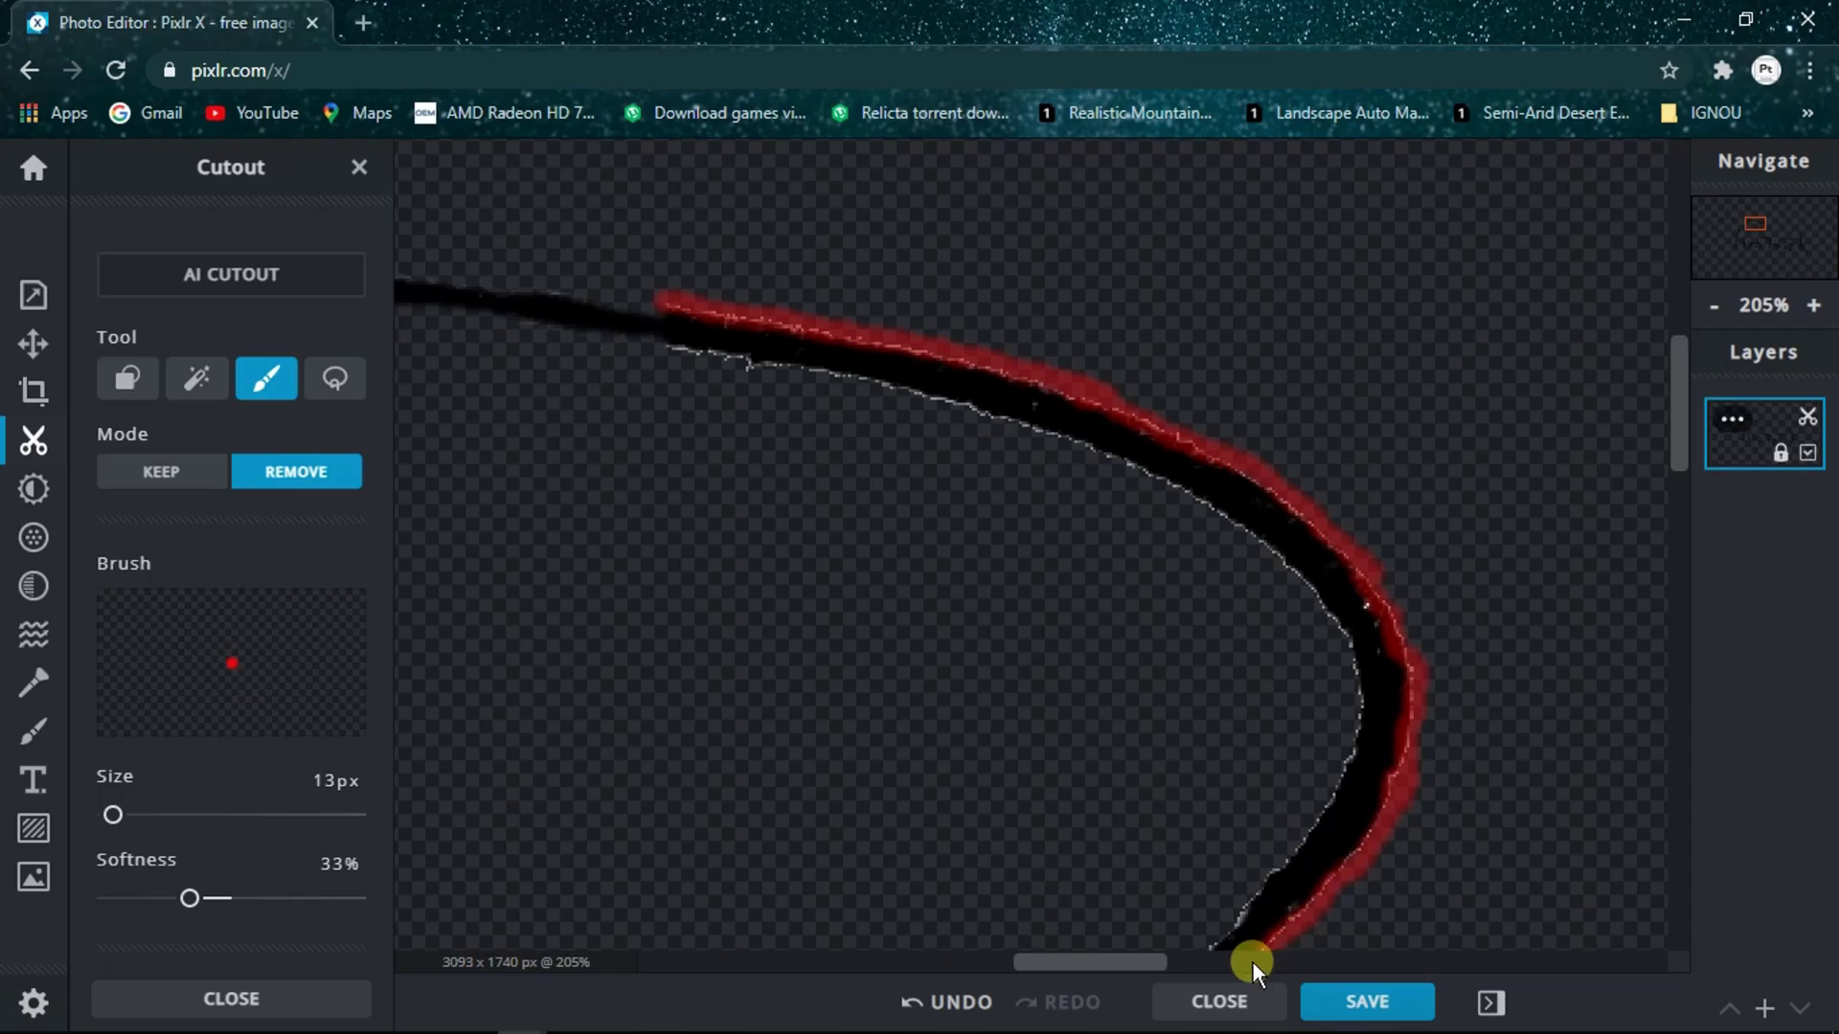
drag(657, 349, 1006, 406)
scroll(1245, 862, up, 7)
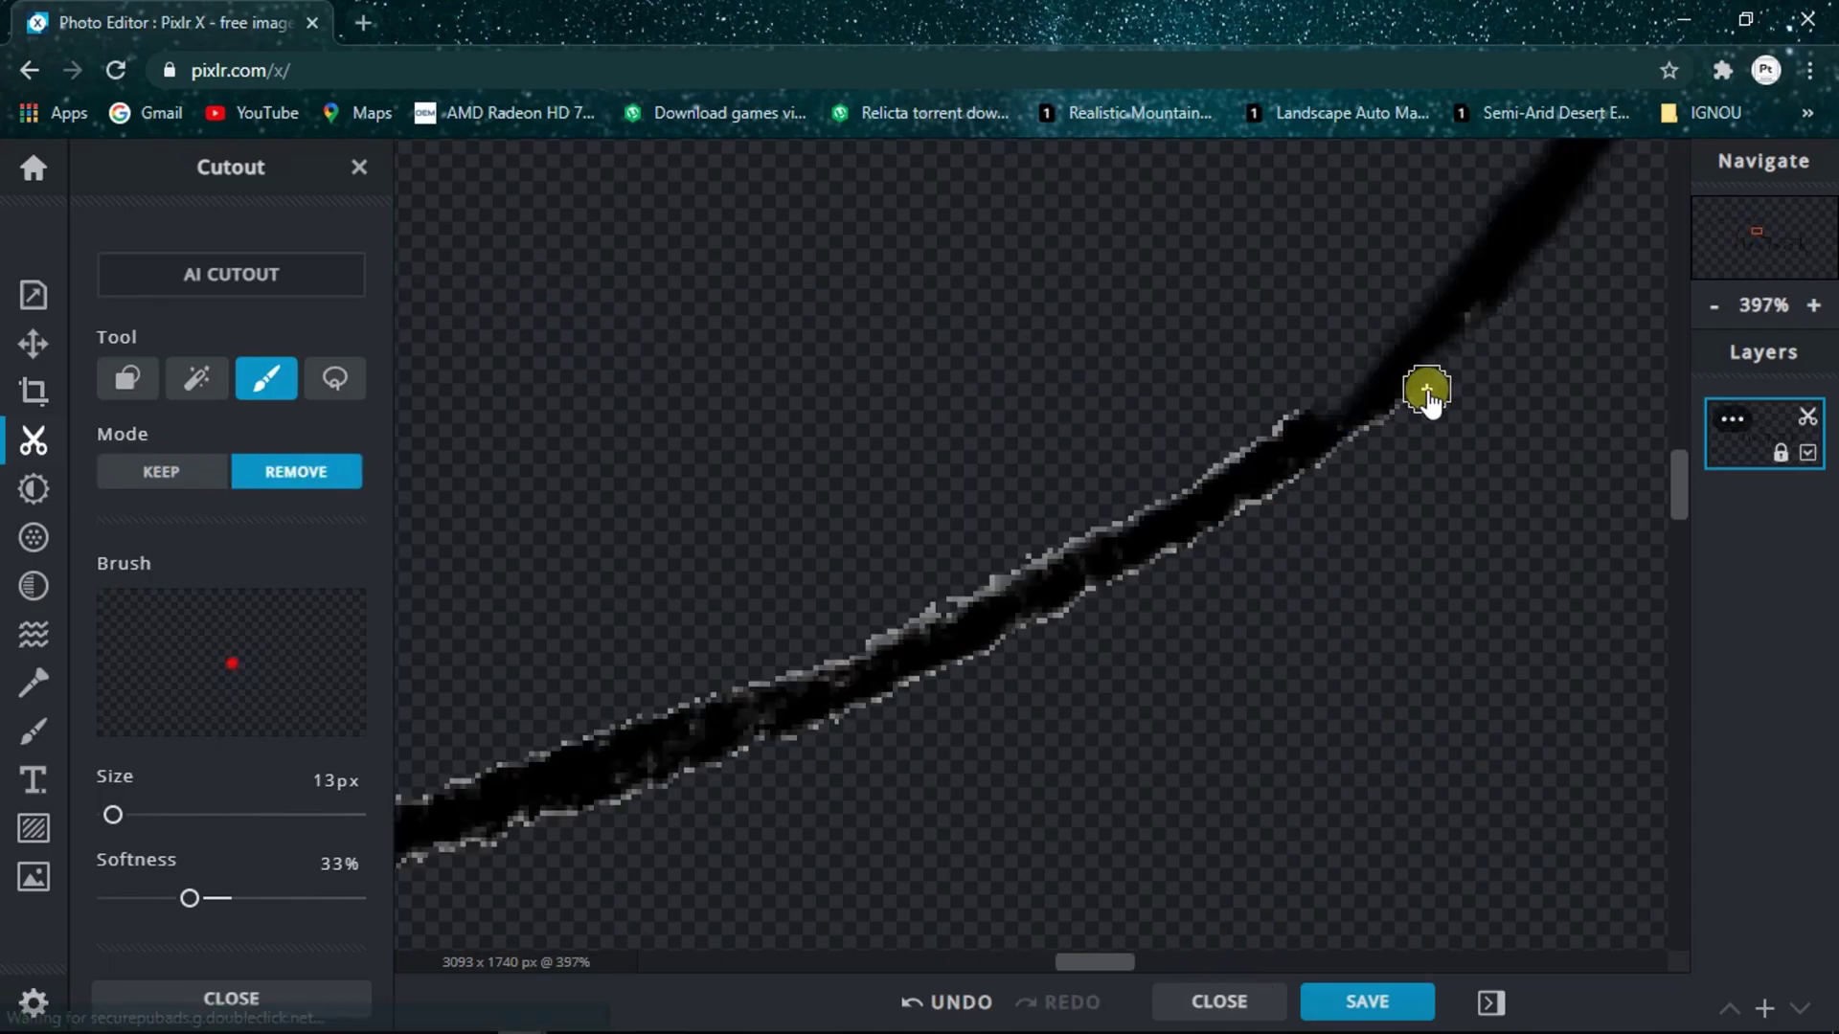
- Undo the last stroke, reduce the brush to 10 px and erase the fringe along the P loop's lower returning line
key(ctrl+z)
key(bracketleft)
key(bracketleft)
key(bracketleft)
drag(1408, 406, 951, 675)
scroll(525, 743, down, 7)
drag(403, 805, 670, 720)
drag(1018, 553, 556, 775)
drag(403, 803, 710, 686)
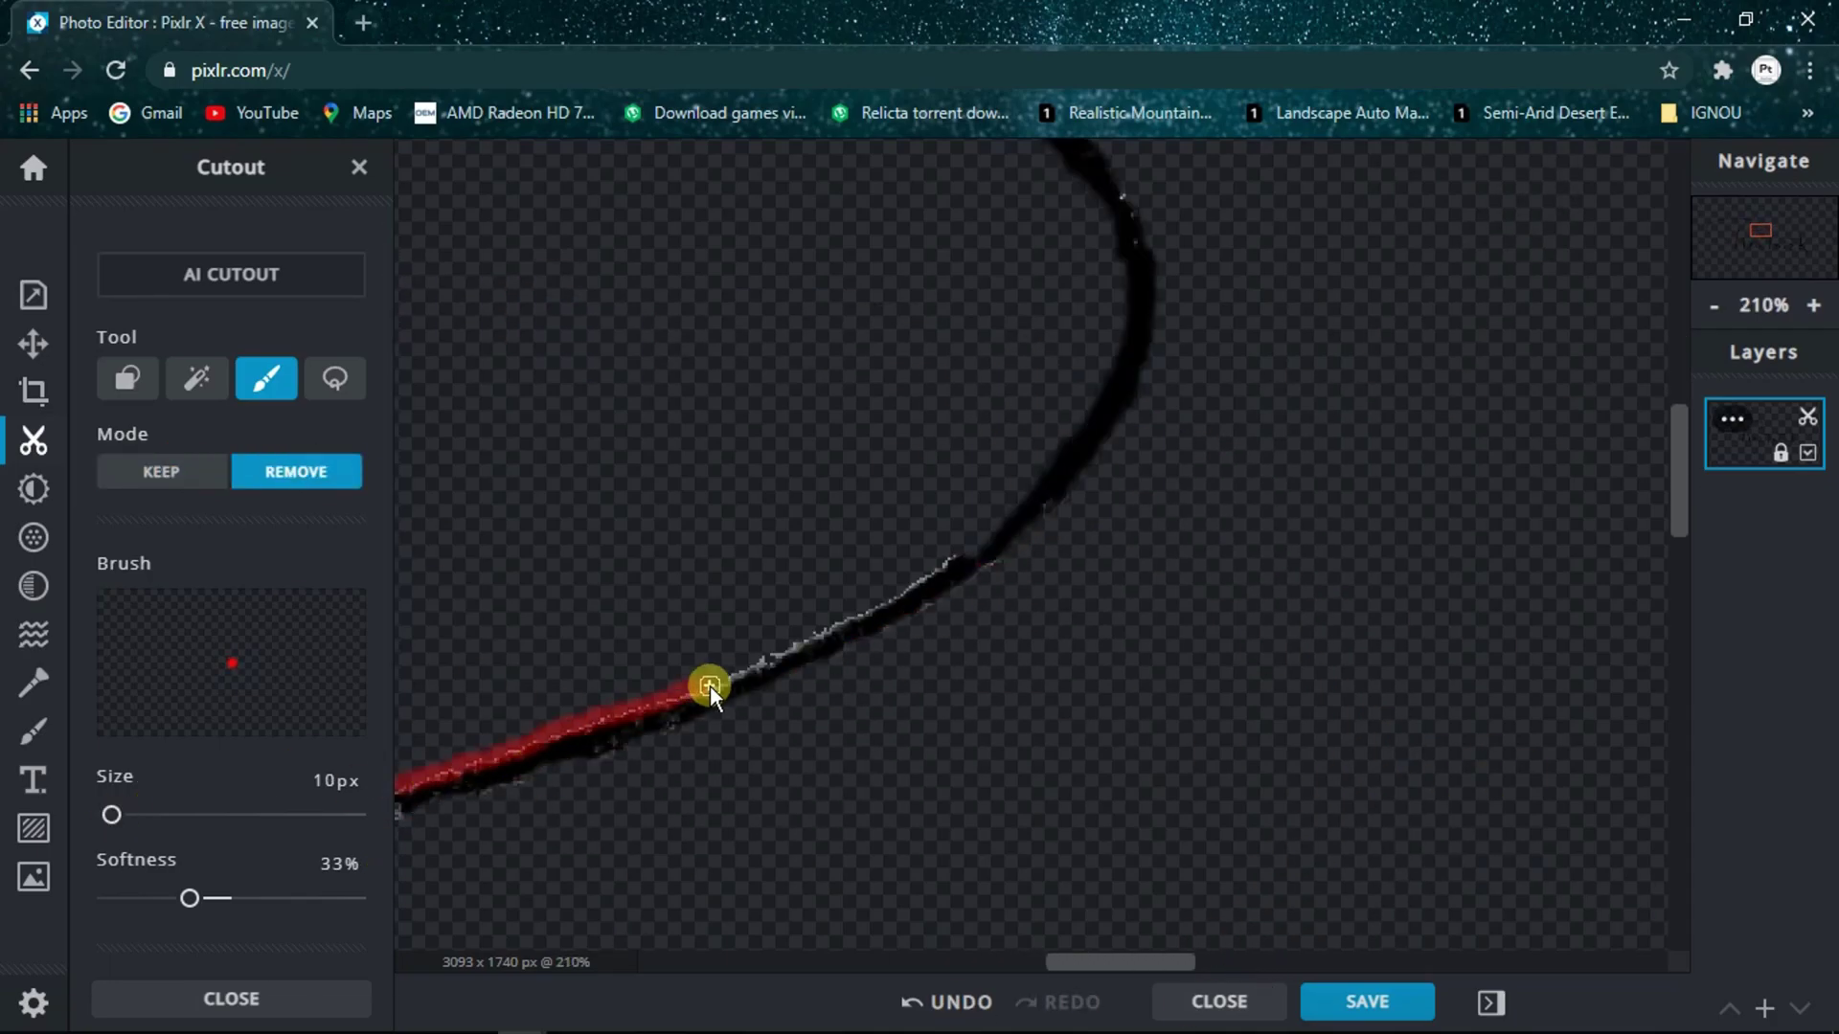
- Clean the edges around the top of the P's stem and the faint end of the loop crossing it
scroll(709, 686, down, 9)
scroll(536, 757, up, 11)
drag(1437, 367, 1470, 350)
scroll(1302, 470, up, 10)
scroll(1207, 421, down, 17)
drag(459, 603, 581, 309)
scroll(581, 316, up, 3)
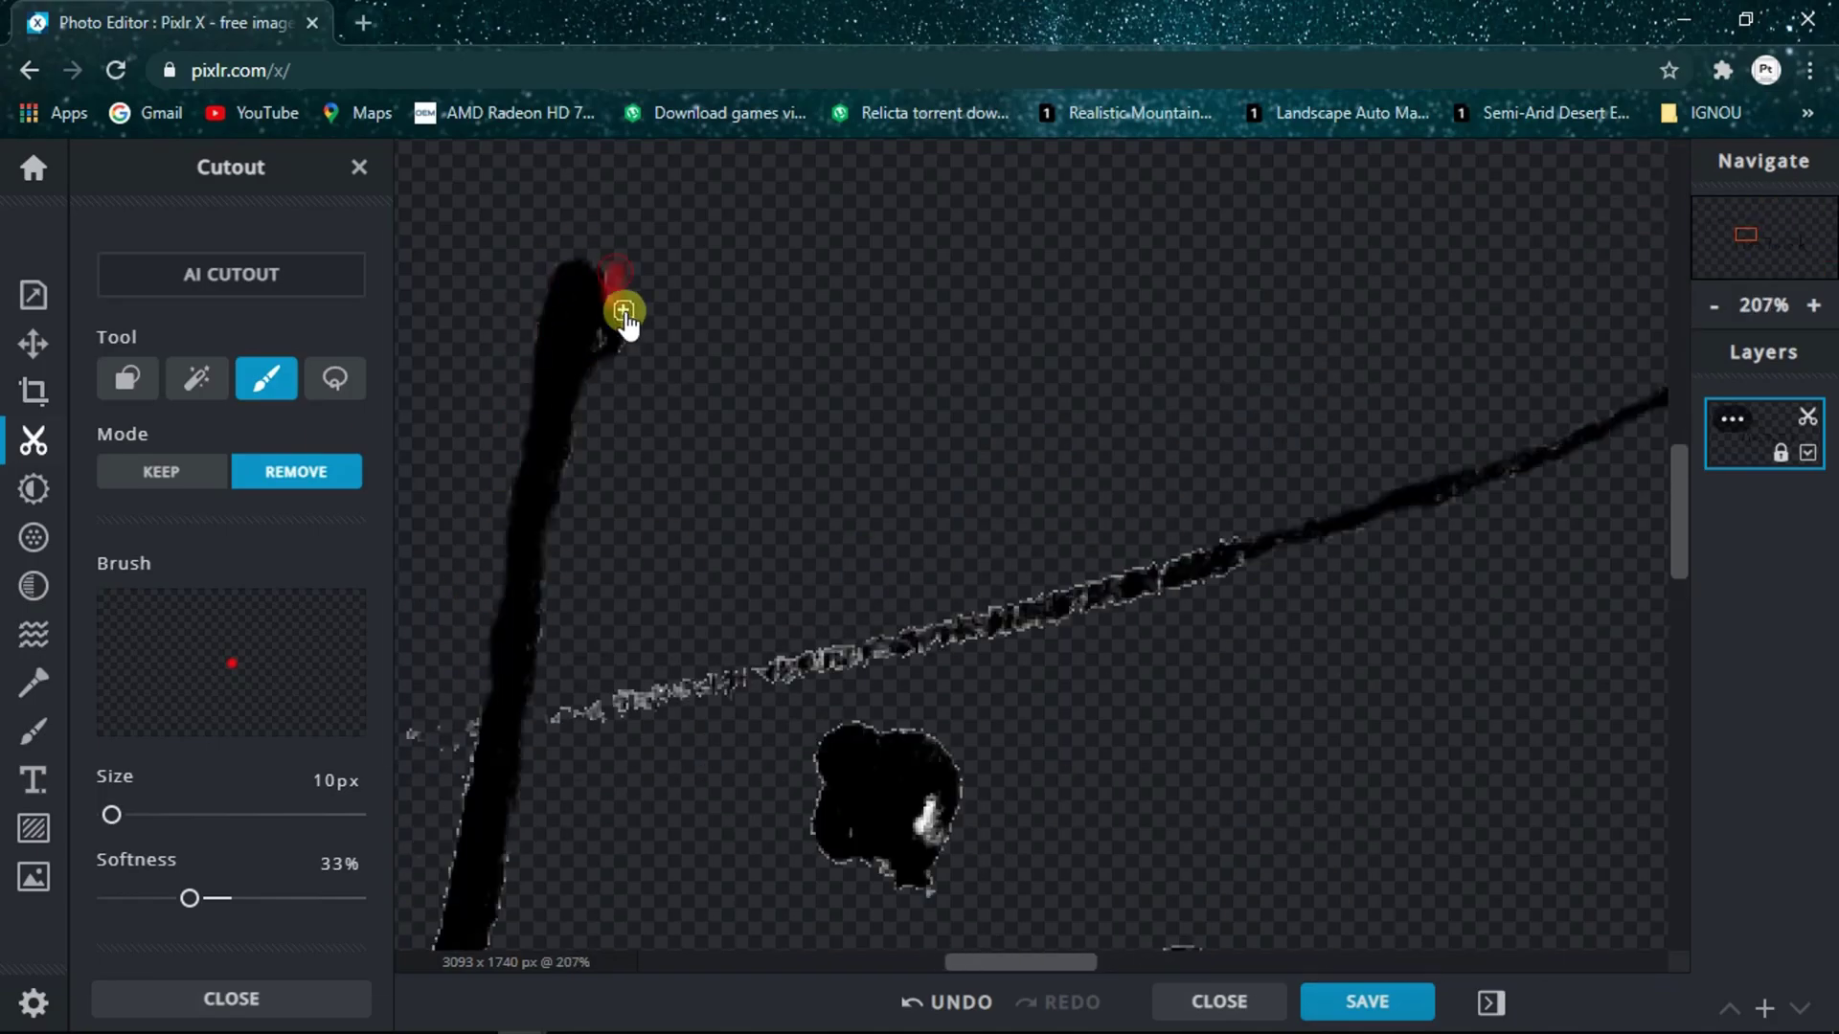
scroll(743, 550, up, 1)
drag(1049, 610, 1451, 522)
- Erase the fringe around the dot and body of the first "i" and along the P's lower stem
scroll(919, 504, up, 3)
drag(810, 524, 920, 504)
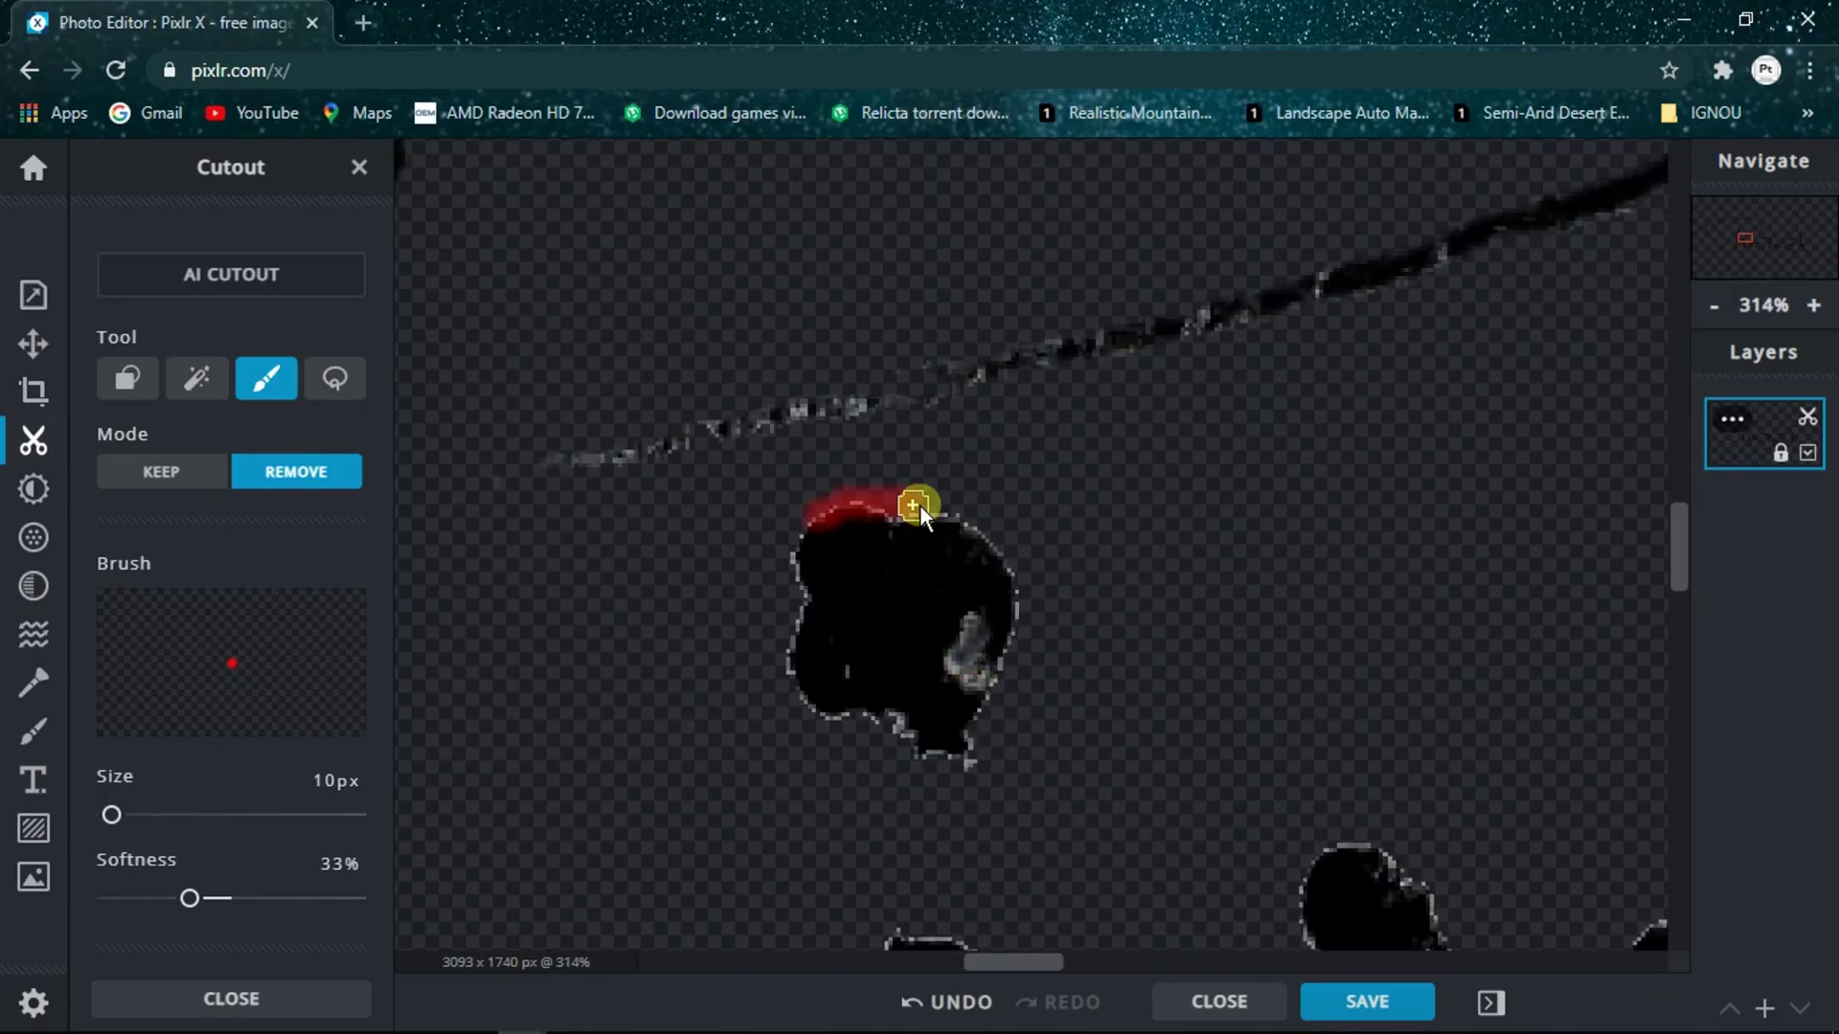
scroll(920, 503, down, 2)
drag(841, 228, 718, 847)
scroll(919, 377, down, 1)
scroll(564, 163, up, 6)
scroll(749, 376, down, 4)
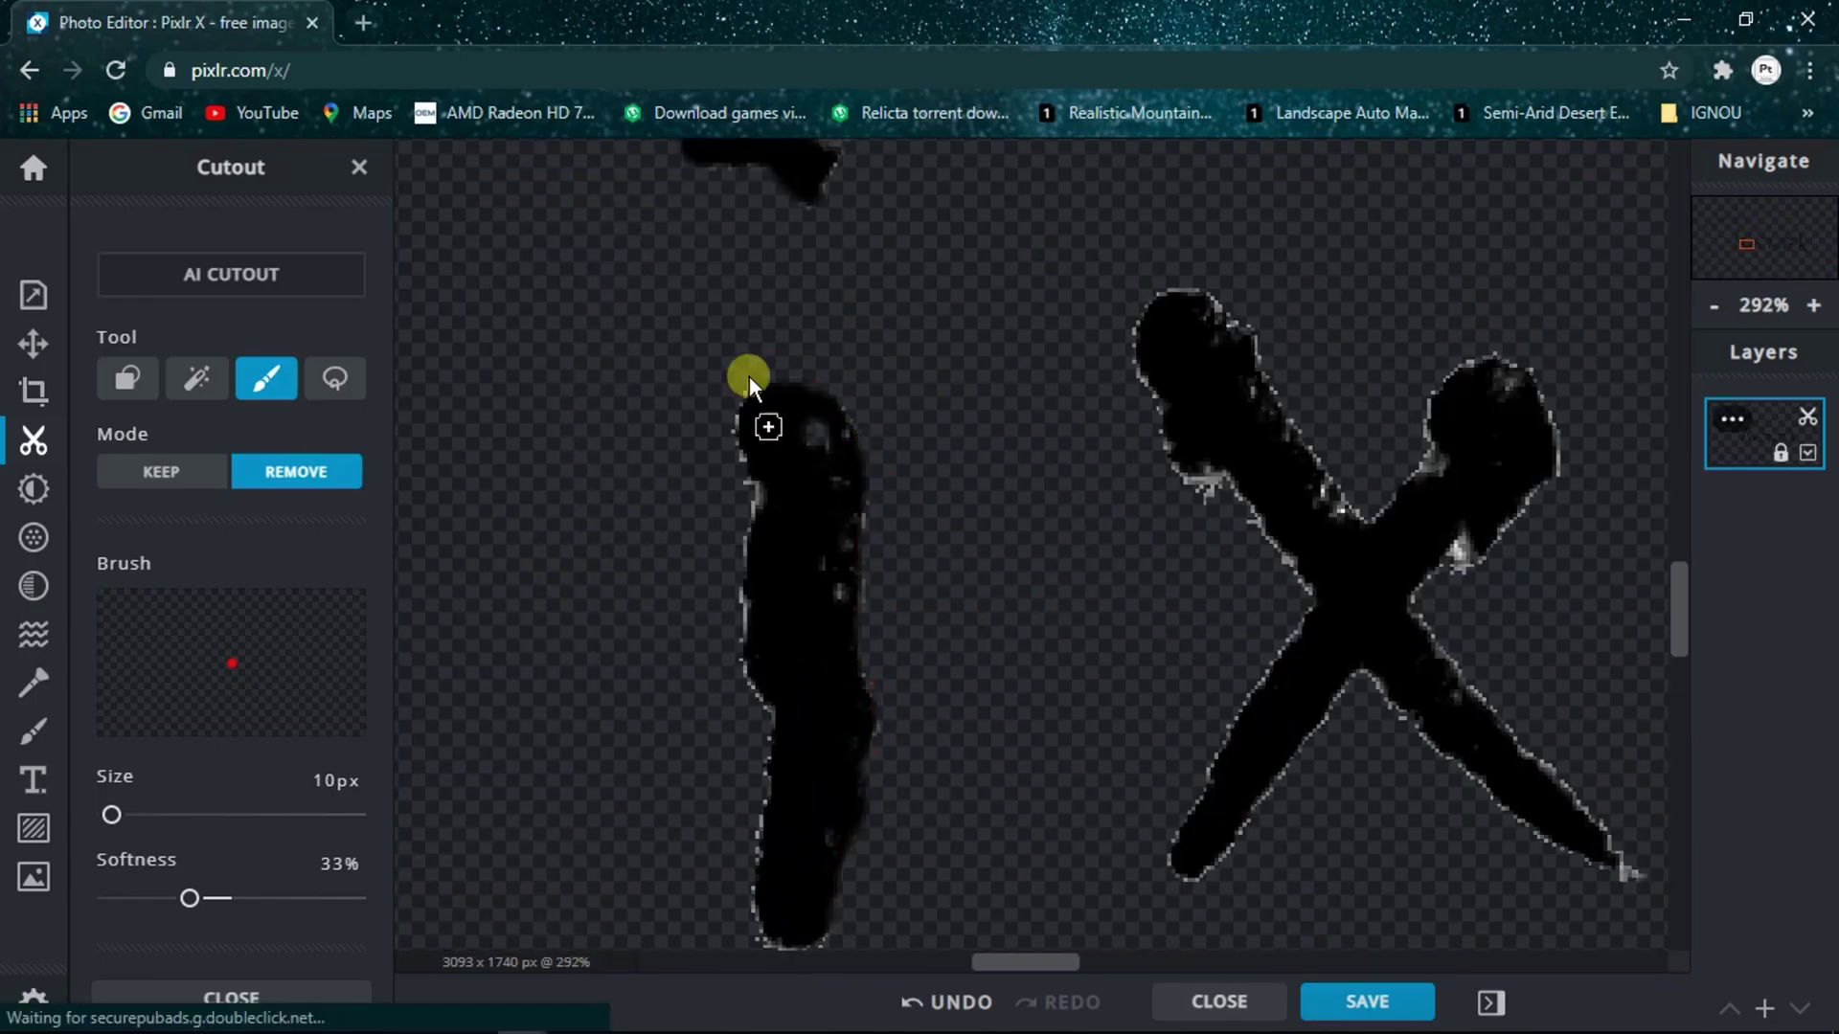
- Set the cutout brush to 5 px and erase the fringe around the upper arms of the "x"
scroll(749, 375, up, 6)
key(bracketleft)
mouse_move(1377, 165)
mouse_down()
mouse_move(1393, 291)
mouse_move(1635, 565)
mouse_up()
scroll(1636, 565, down, 8)
scroll(538, 532, up, 4)
key(bracketright)
key(bracketright)
key(bracketright)
mouse_move(522, 542)
mouse_down()
mouse_move(881, 676)
mouse_move(924, 824)
mouse_up()
drag(742, 776, 851, 797)
scroll(1035, 734, down, 3)
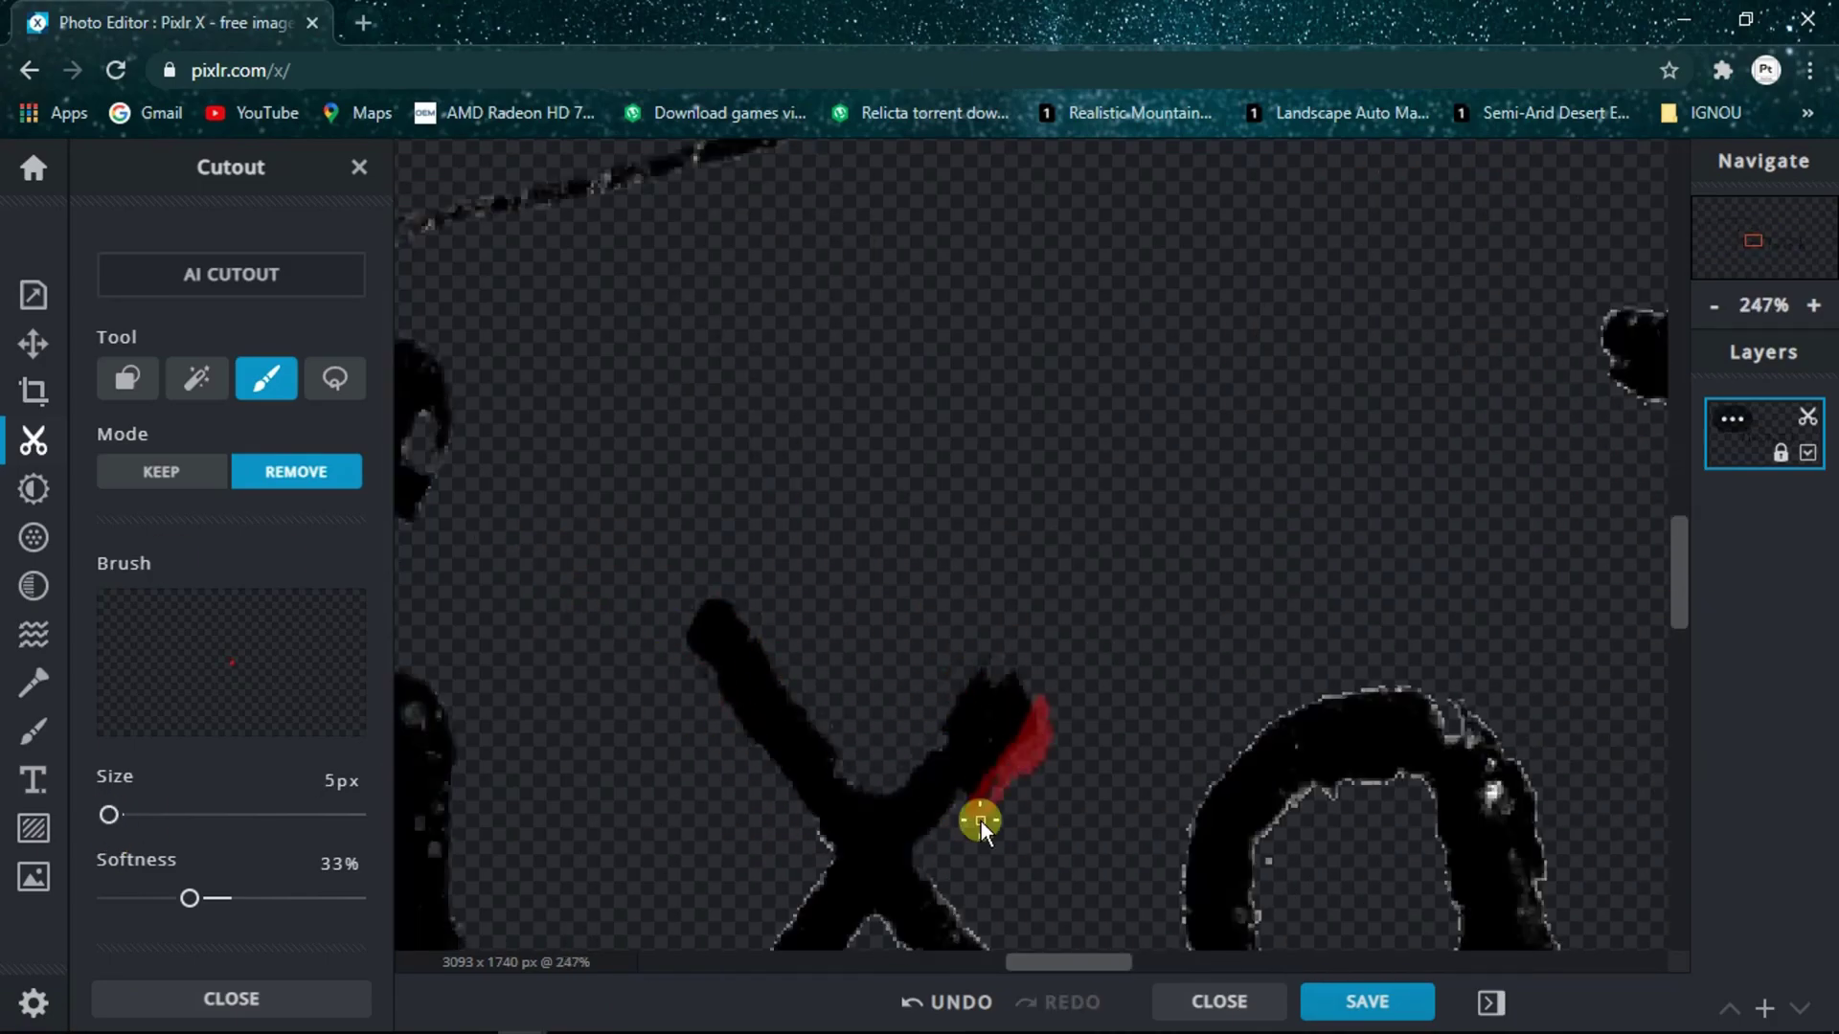
- Clean the remaining fringe from the centre and lower legs of the "x"
scroll(486, 435, up, 2)
scroll(537, 498, down, 3)
drag(500, 541, 583, 525)
scroll(715, 498, up, 1)
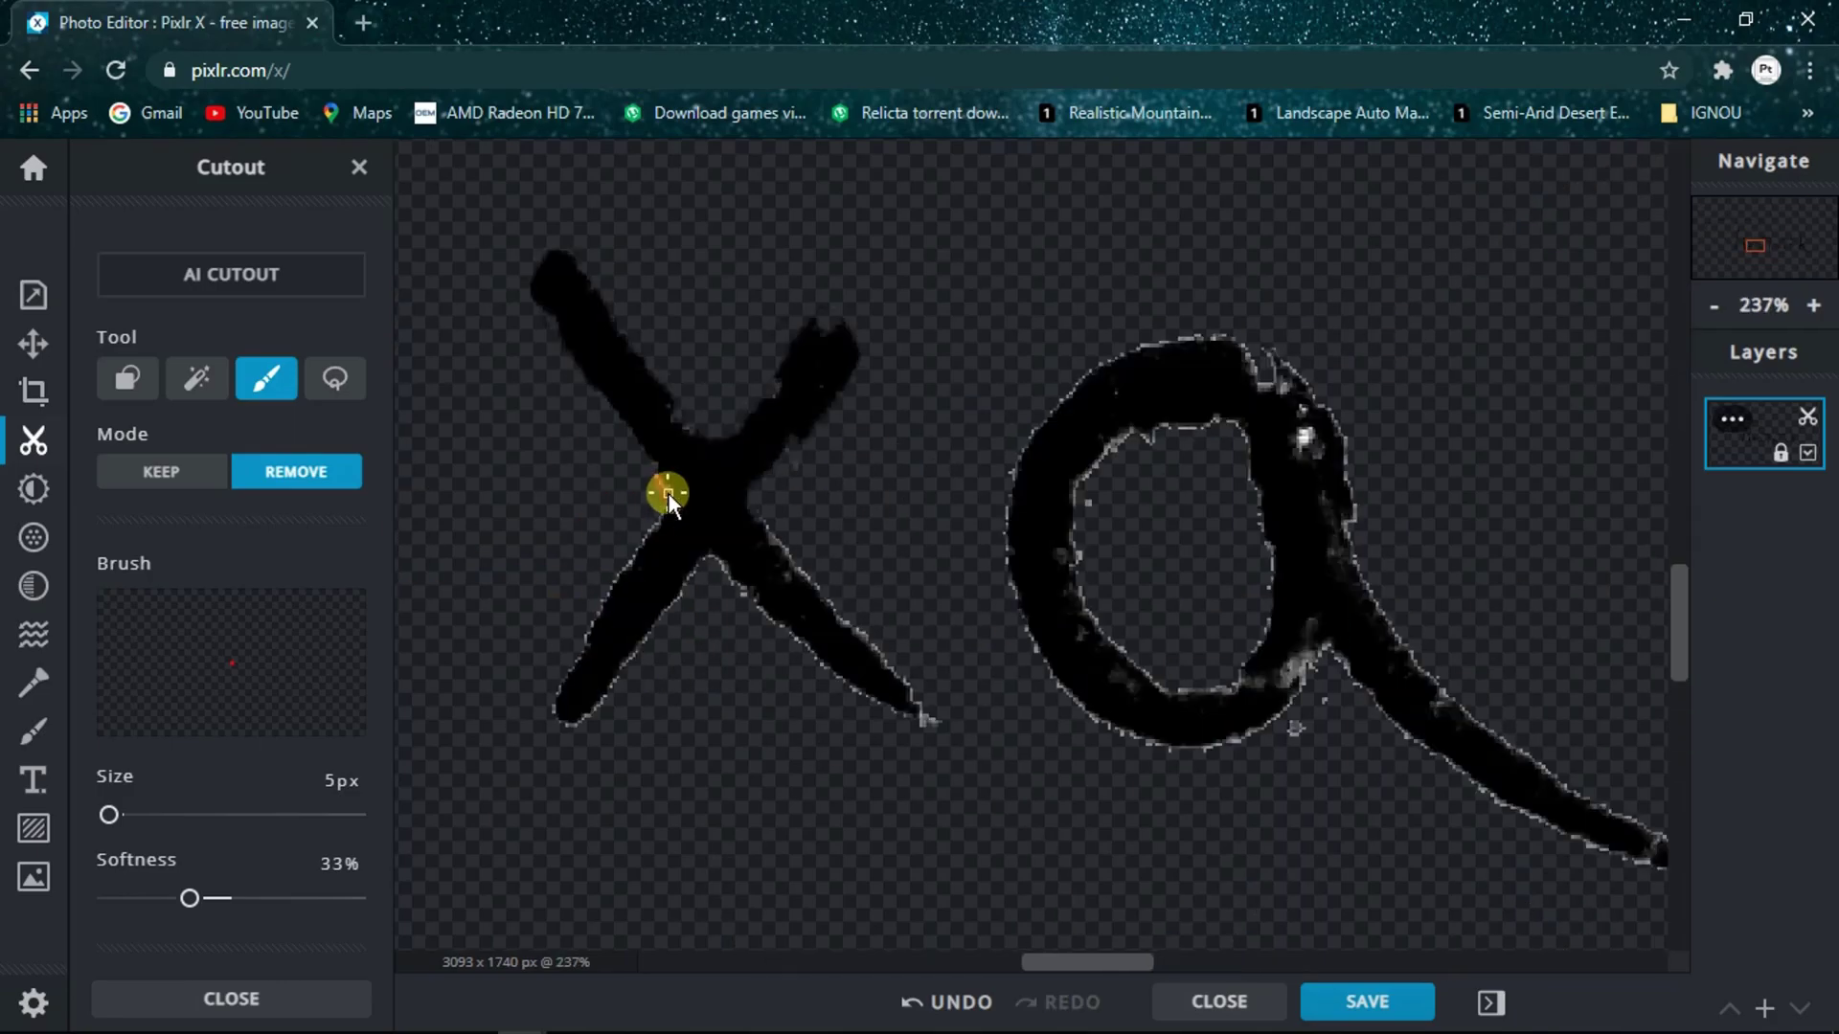
scroll(728, 574, up, 4)
scroll(1146, 860, down, 4)
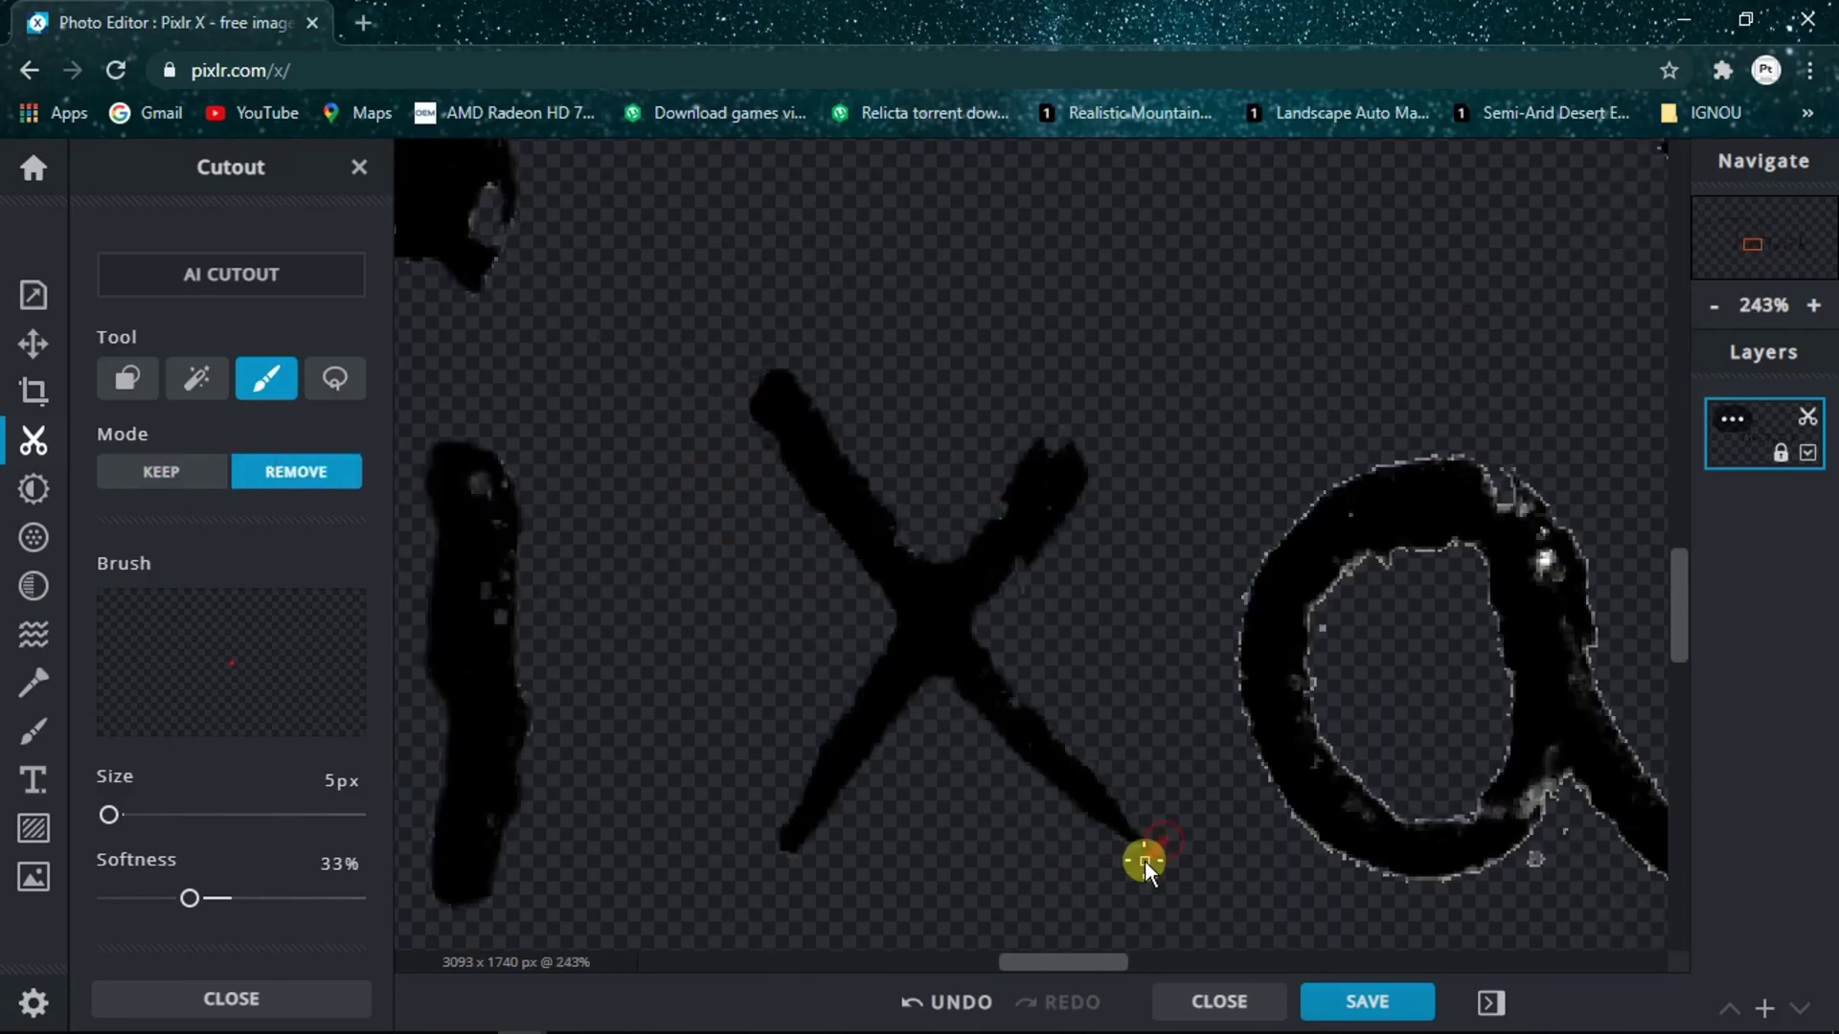
- Erase the white fringe around the outer and inner edges of the bowl of the "a"
scroll(1096, 609, up, 5)
scroll(830, 392, down, 2)
mouse_move(776, 730)
mouse_down()
mouse_move(895, 533)
mouse_move(1130, 431)
mouse_up()
drag(1133, 429, 1469, 699)
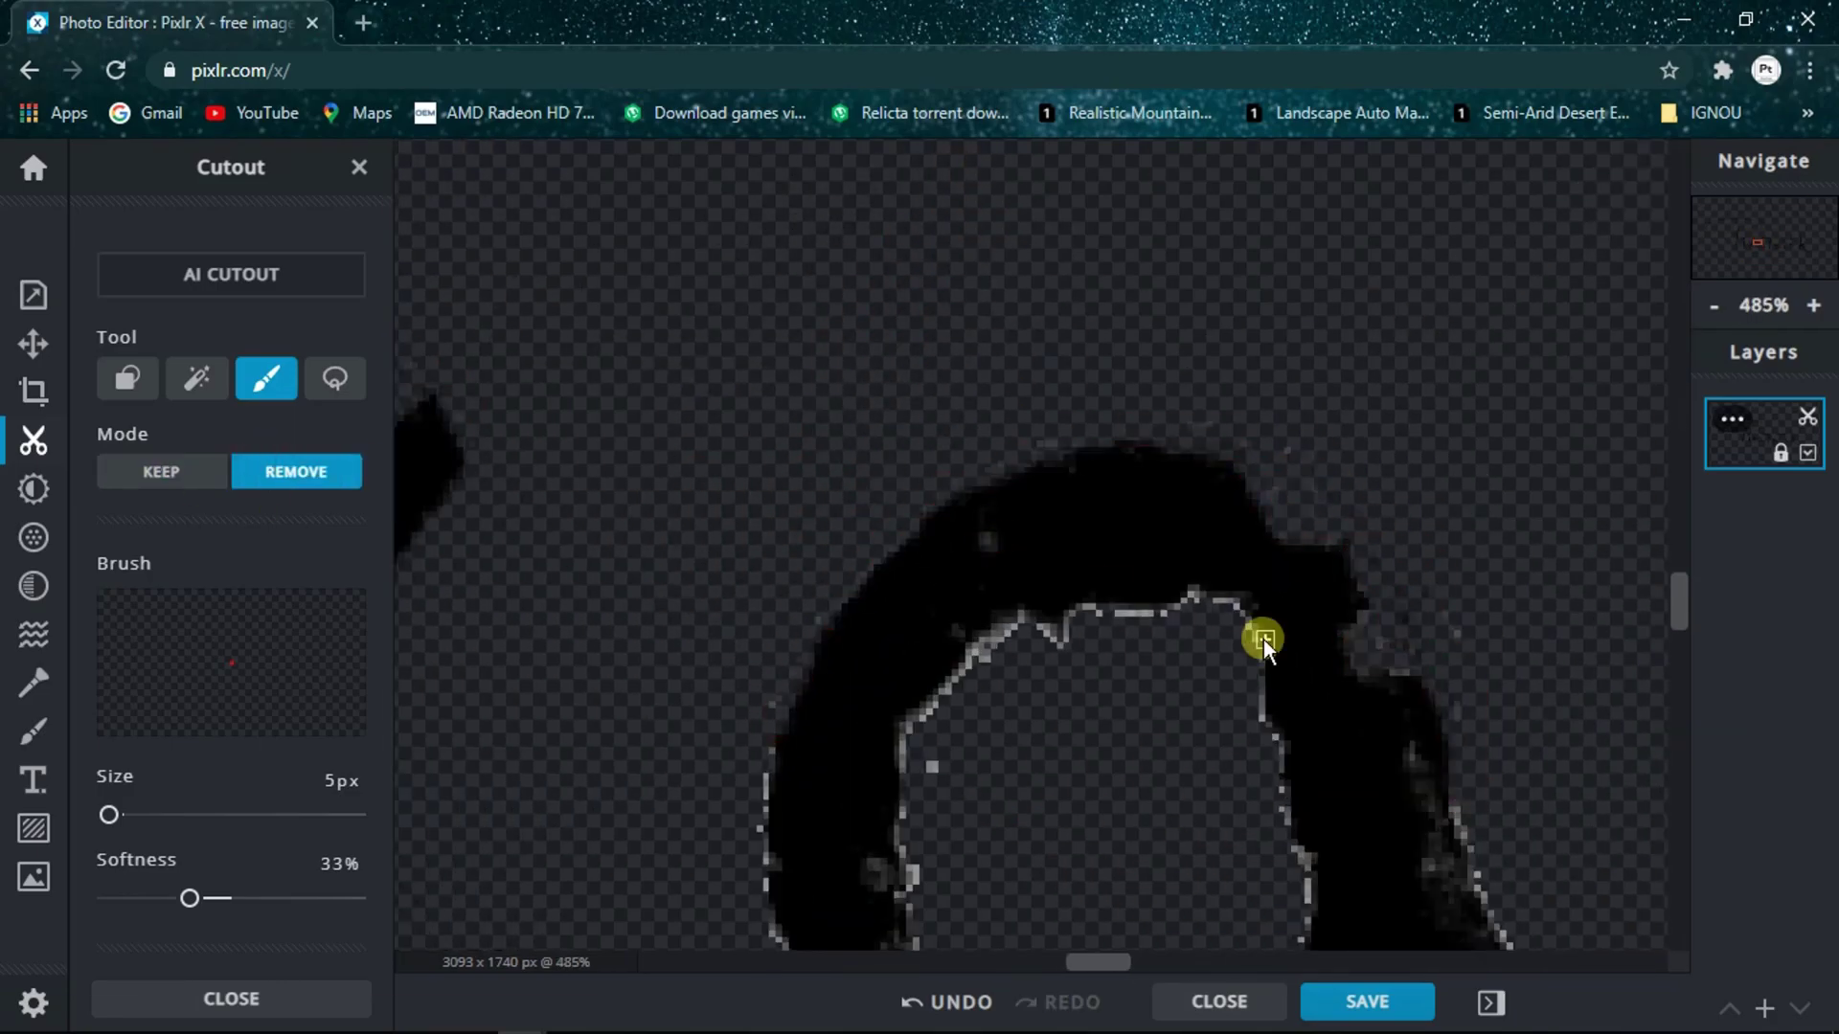
drag(813, 612, 783, 939)
scroll(730, 443, up, 1)
drag(714, 469, 709, 622)
scroll(711, 622, down, 1)
- Clean the lower edges and the long tail of the "a", keeping the cutout brush in Remove mode
mouse_move(613, 503)
mouse_down()
mouse_move(821, 795)
mouse_move(1382, 731)
mouse_move(1643, 943)
mouse_up()
click(161, 471)
click(271, 479)
drag(1331, 421, 1642, 814)
drag(1520, 698, 1546, 724)
scroll(829, 745, down, 8)
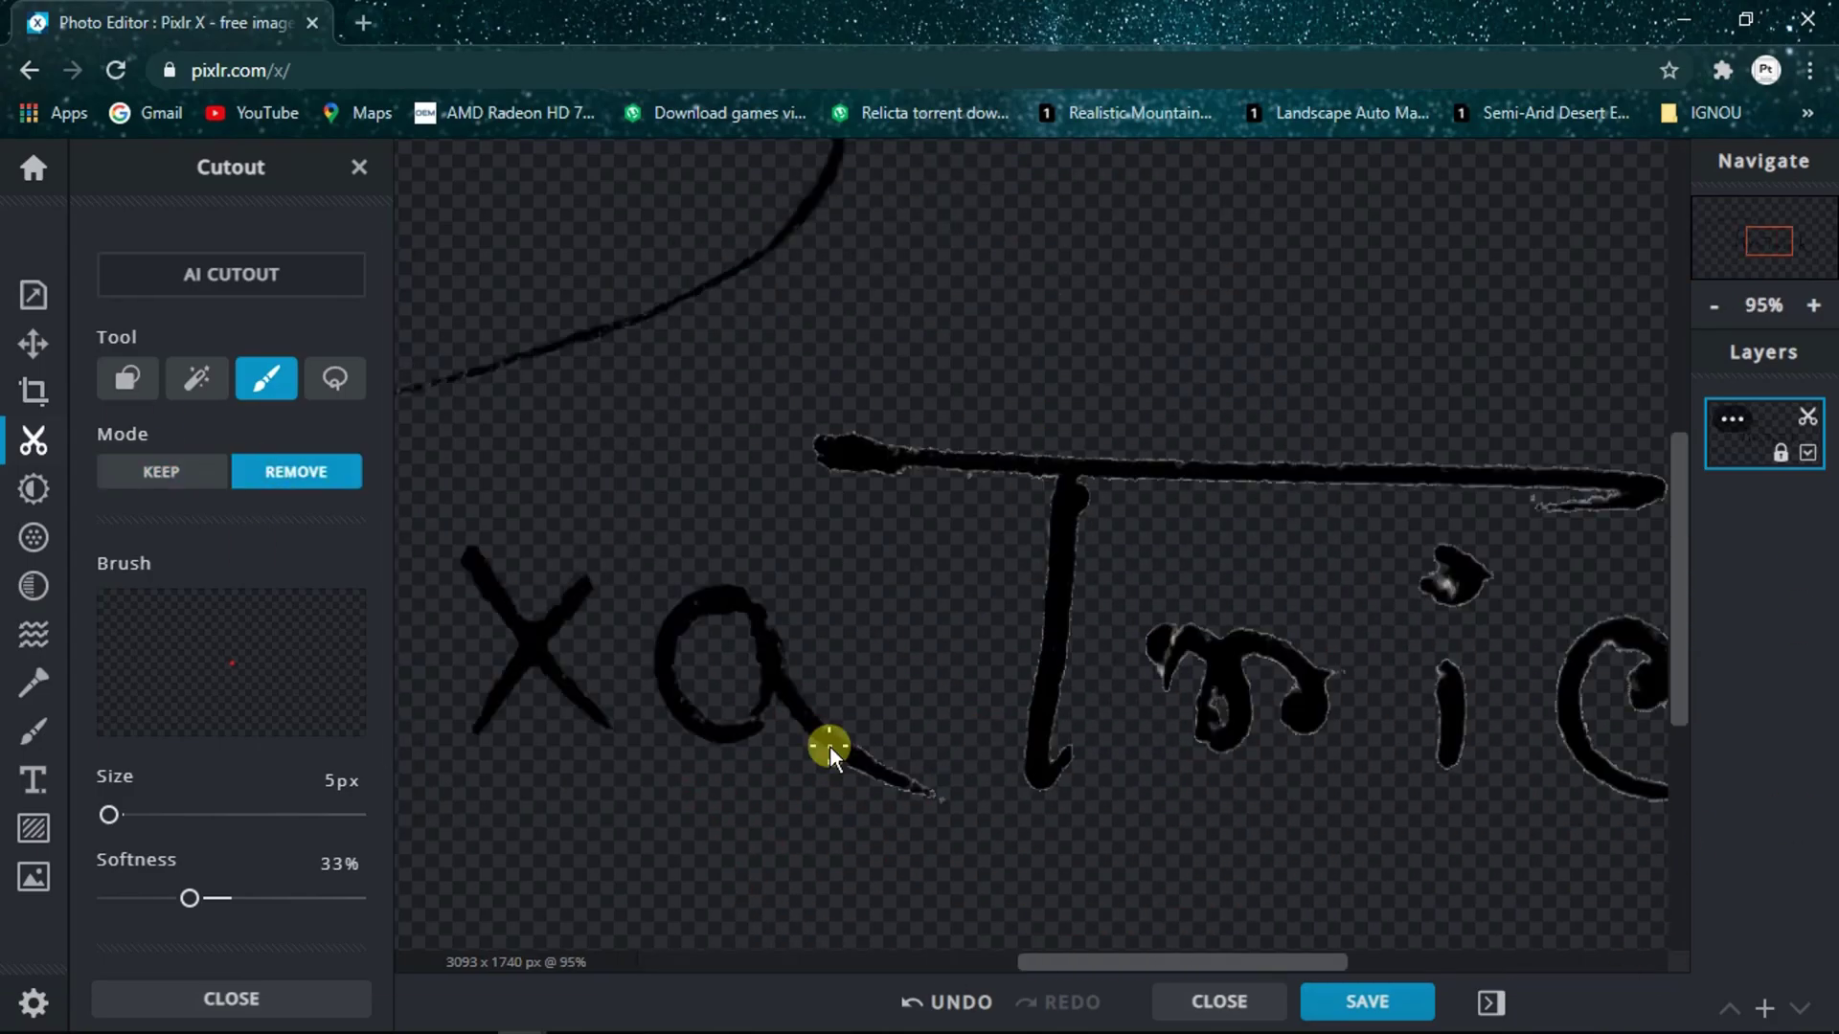
scroll(879, 760, up, 5)
scroll(1034, 890, up, 4)
drag(1146, 601, 915, 615)
scroll(1261, 560, down, 4)
scroll(1261, 561, down, 5)
- Erase the fringe around the thick starting end and first part of the T's crossbar
scroll(1404, 364, up, 7)
mouse_move(459, 347)
mouse_down()
mouse_move(550, 381)
mouse_move(1671, 464)
mouse_up()
drag(403, 505, 1293, 944)
mouse_move(1664, 548)
mouse_down()
mouse_move(1416, 560)
mouse_move(1396, 905)
mouse_up()
scroll(1396, 670, down, 1)
drag(1341, 454, 1364, 584)
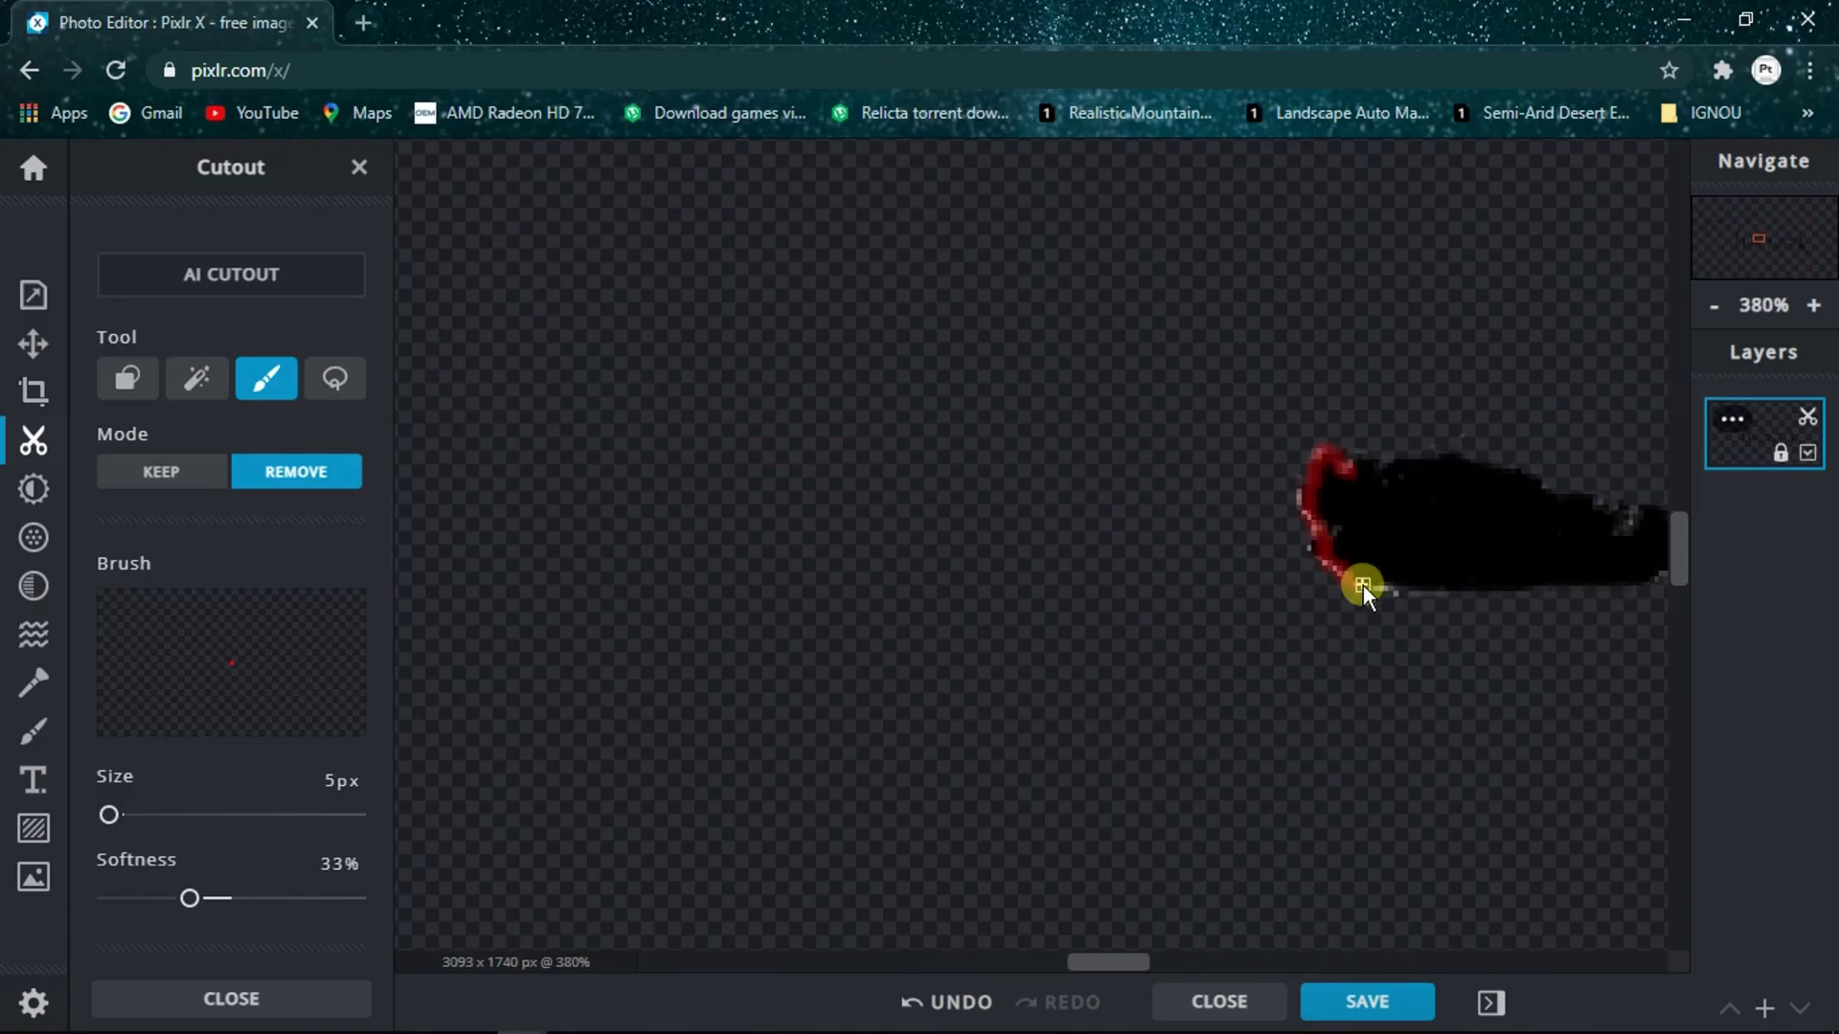
scroll(1363, 584, down, 1)
drag(814, 607, 1320, 617)
drag(818, 678, 1243, 704)
- Clean both edges of the rest of the T's crossbar and the hook at its end
scroll(1244, 704, up, 4)
drag(634, 347, 1664, 362)
drag(622, 431, 1461, 442)
drag(1467, 471, 1423, 508)
scroll(1423, 508, up, 4)
mouse_move(1297, 517)
mouse_down()
mouse_move(1659, 487)
mouse_move(1666, 450)
mouse_up()
scroll(1209, 623, down, 7)
drag(1208, 632, 1073, 487)
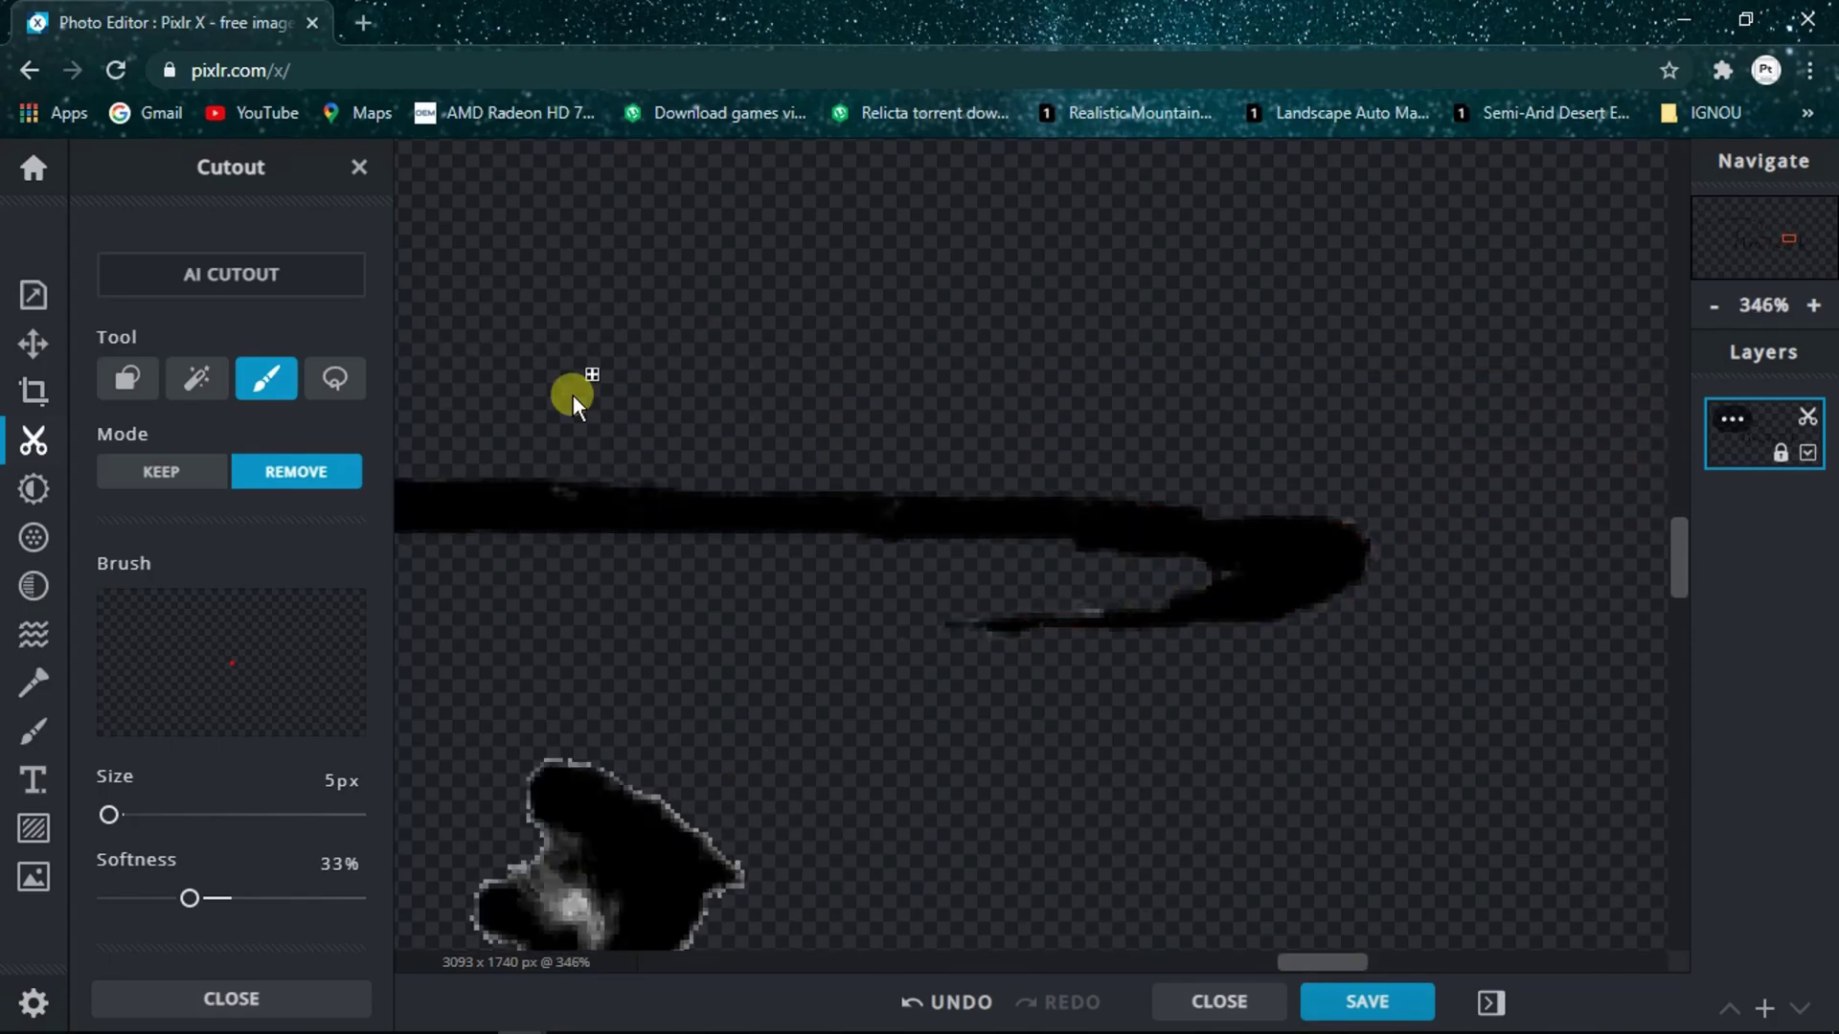
- Erase the fringe and the white highlight from the dot of the second "i"
scroll(952, 632, up, 7)
drag(844, 573, 854, 657)
scroll(1037, 635, down, 8)
scroll(537, 824, up, 7)
mouse_move(780, 755)
mouse_down()
mouse_move(864, 630)
mouse_move(1110, 929)
mouse_up()
drag(1191, 816, 1146, 796)
drag(805, 766, 839, 921)
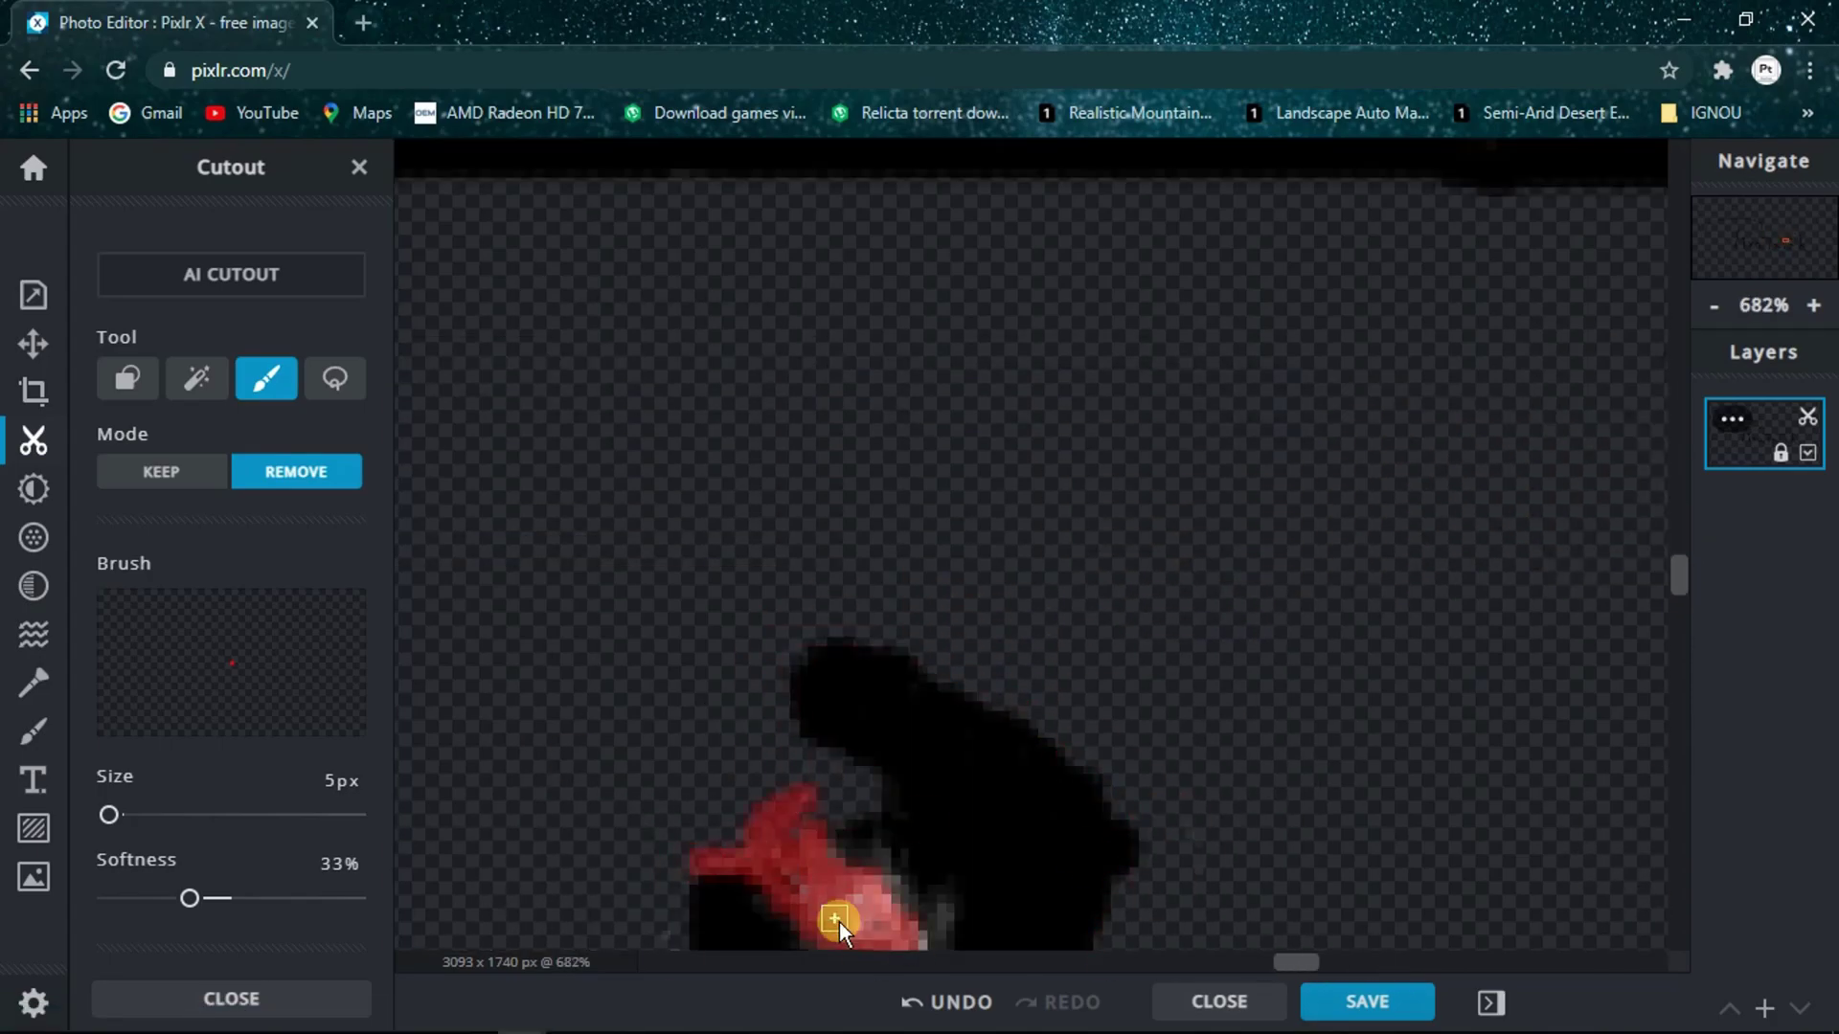
scroll(742, 556, down, 20)
- Erase the fringe along both sides of the T's vertical stem
scroll(426, 620, up, 14)
drag(825, 390, 766, 878)
drag(913, 385, 847, 829)
scroll(867, 834, down, 4)
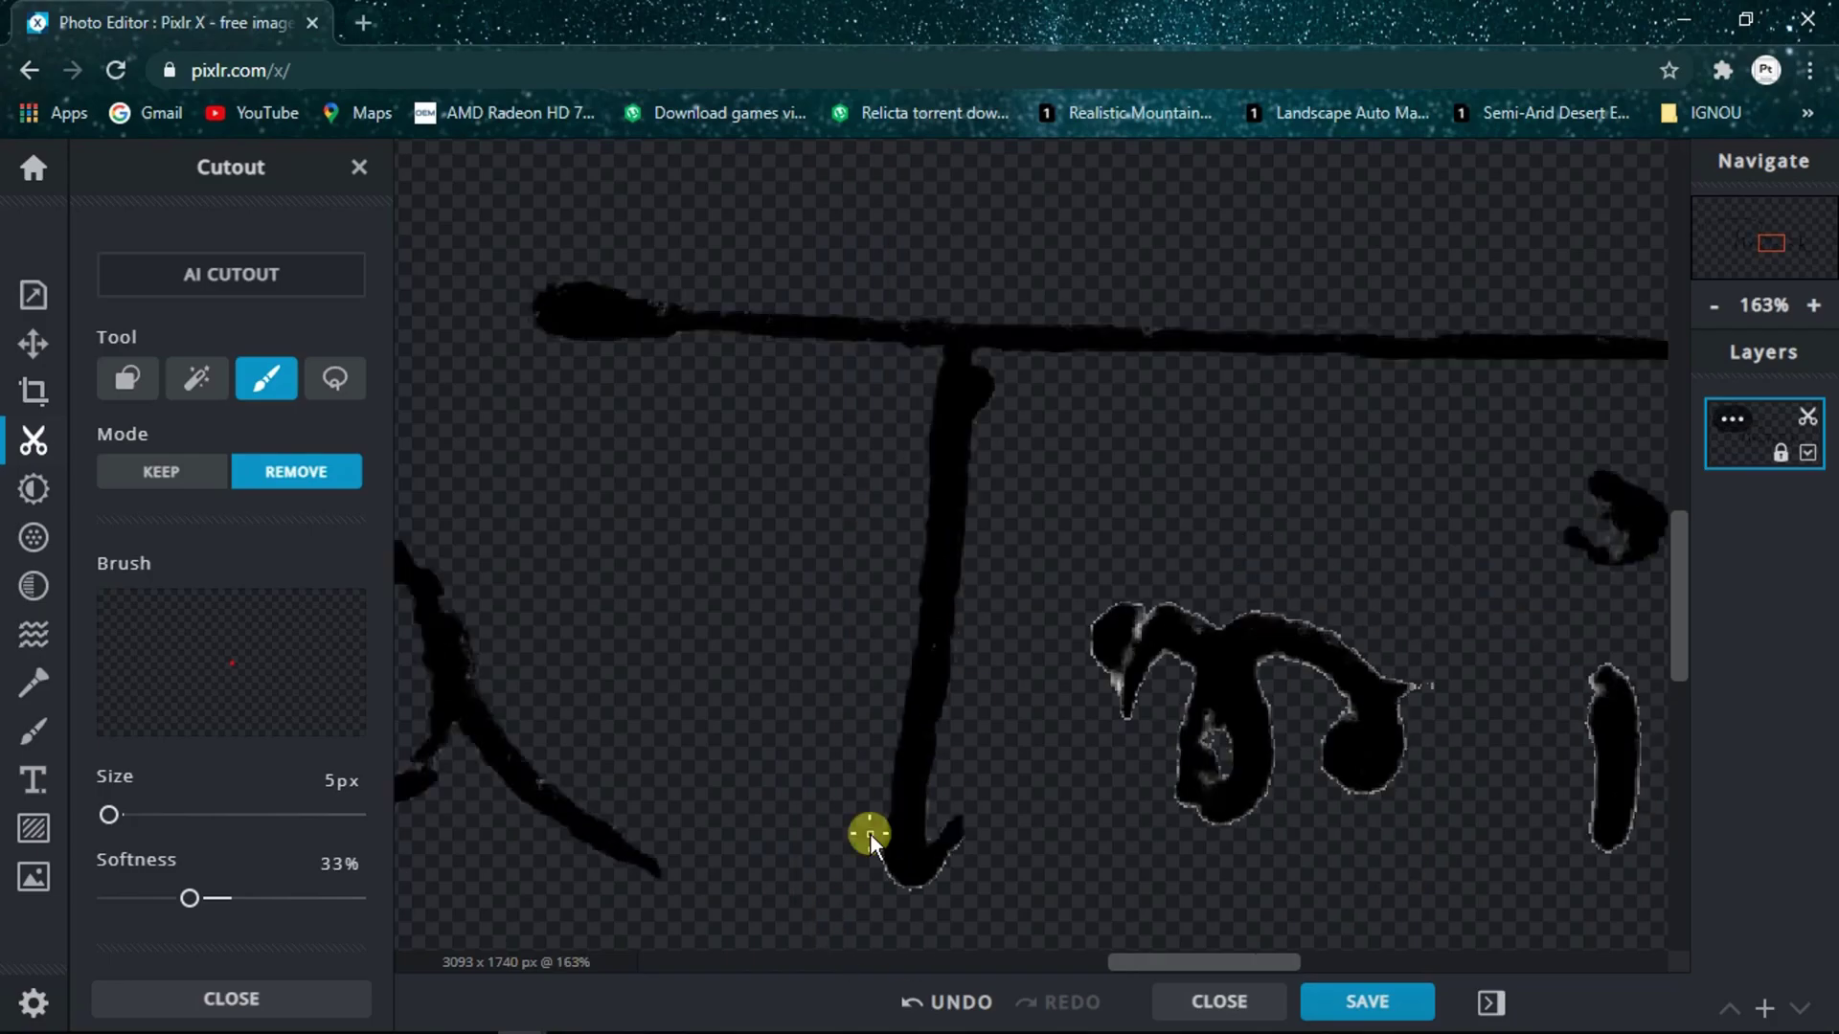
- Clean the outline of the "r" and the pale gap in its first stroke
scroll(1104, 648, up, 7)
drag(1219, 534, 1154, 885)
drag(1209, 537, 1528, 577)
drag(1170, 895, 1379, 733)
scroll(1389, 725, up, 3)
drag(822, 390, 951, 461)
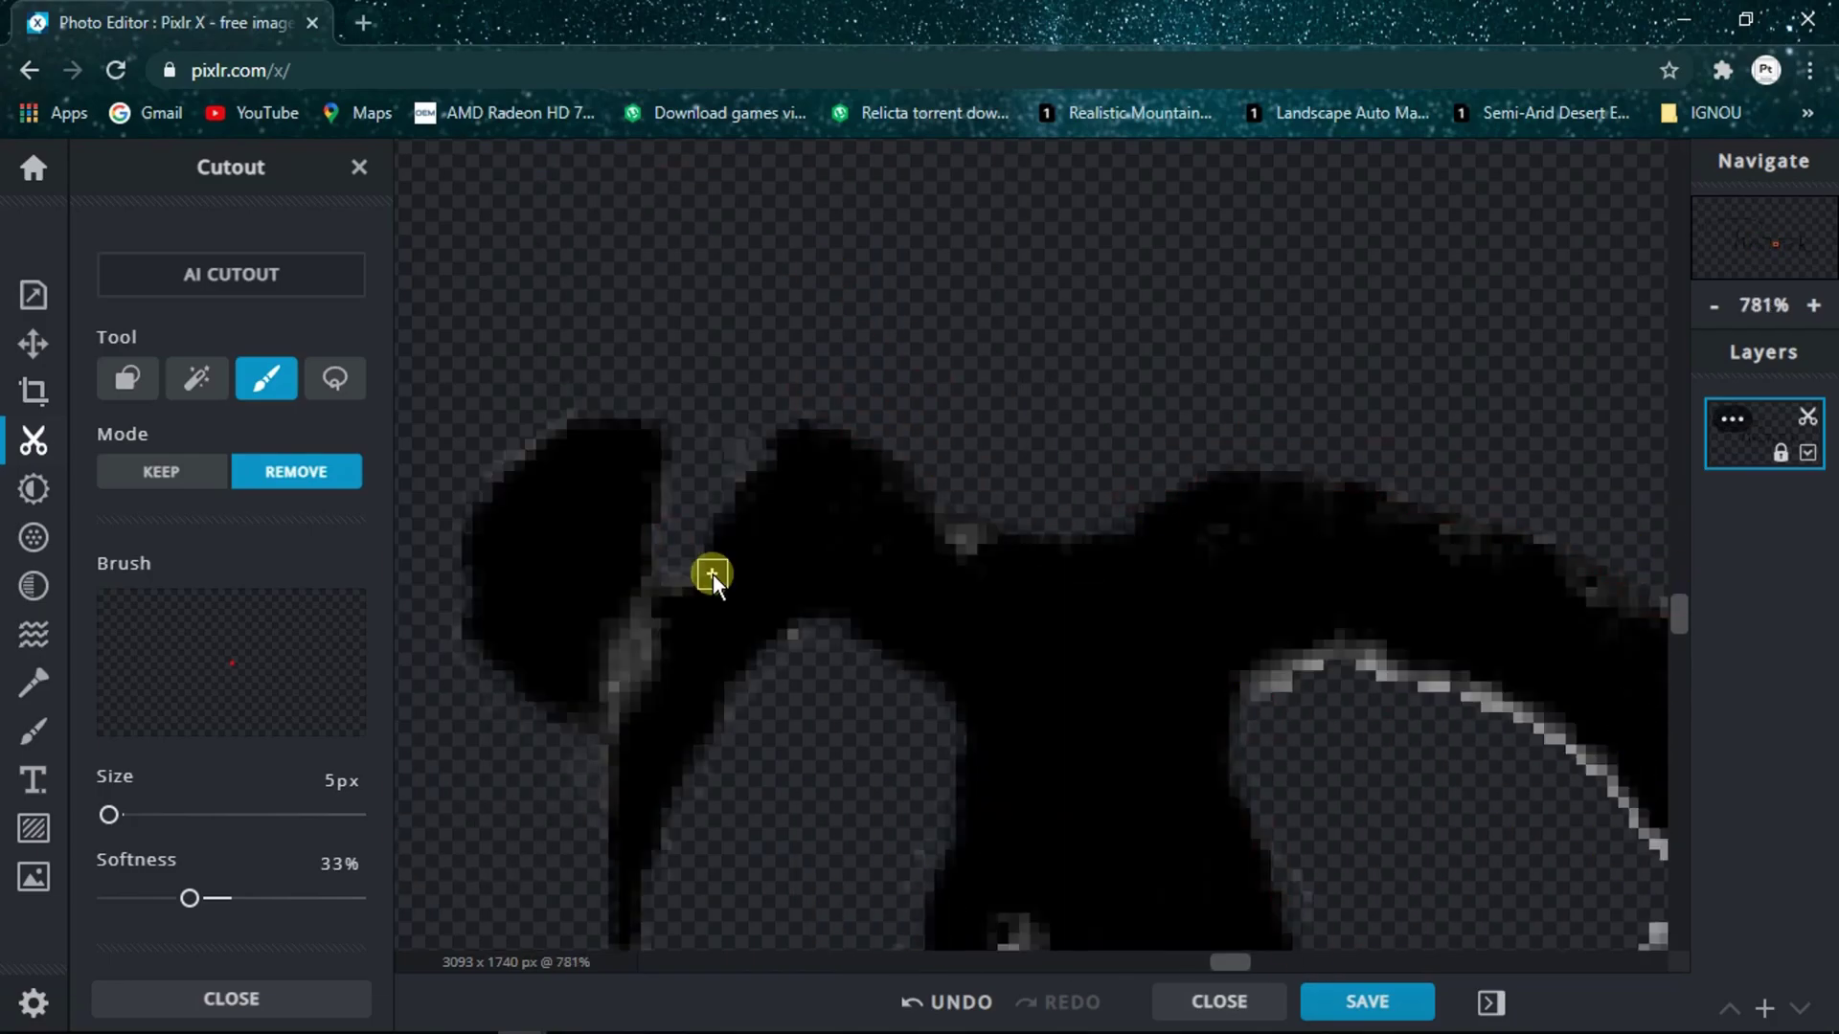
- Erase the remaining fringe inside the arch and along the end stroke of the "r"
scroll(1592, 772, down, 20)
scroll(1014, 545, up, 15)
drag(915, 623, 1014, 546)
scroll(854, 620, up, 4)
scroll(854, 620, down, 3)
mouse_move(1336, 201)
mouse_down()
mouse_move(1244, 692)
mouse_move(1379, 507)
mouse_up()
- Erase the fringe along both sides of the second "i"'s body
scroll(979, 295, down, 9)
scroll(1072, 326, up, 8)
mouse_move(1575, 239)
mouse_down()
mouse_move(1503, 277)
mouse_move(1628, 881)
mouse_up()
scroll(1633, 536, down, 1)
scroll(862, 574, down, 6)
scroll(1197, 574, up, 6)
drag(1039, 251, 994, 882)
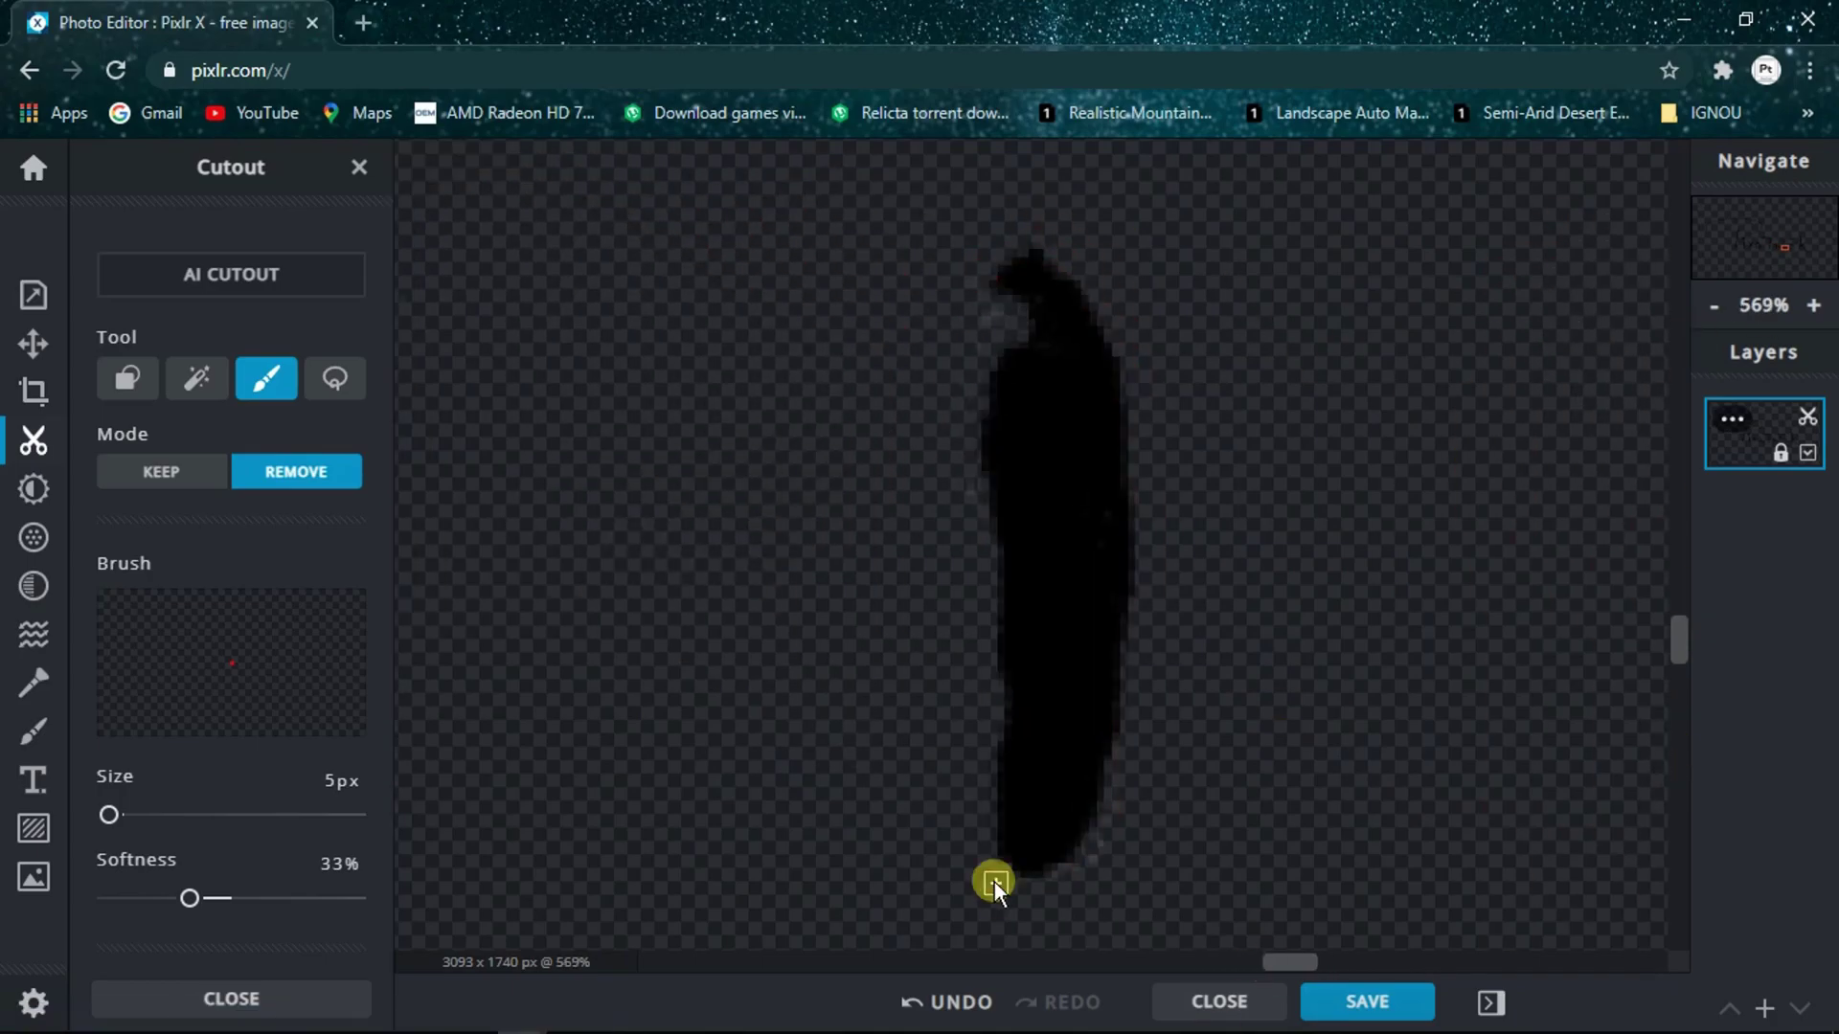
- Clean the inner curve, the rounded head and the outer top edge of the "c"
scroll(994, 882, down, 5)
mouse_move(998, 531)
mouse_down()
mouse_move(1058, 486)
mouse_move(871, 575)
mouse_up()
scroll(964, 504, up, 8)
mouse_move(915, 307)
mouse_down()
mouse_move(1194, 146)
mouse_move(1133, 859)
mouse_up()
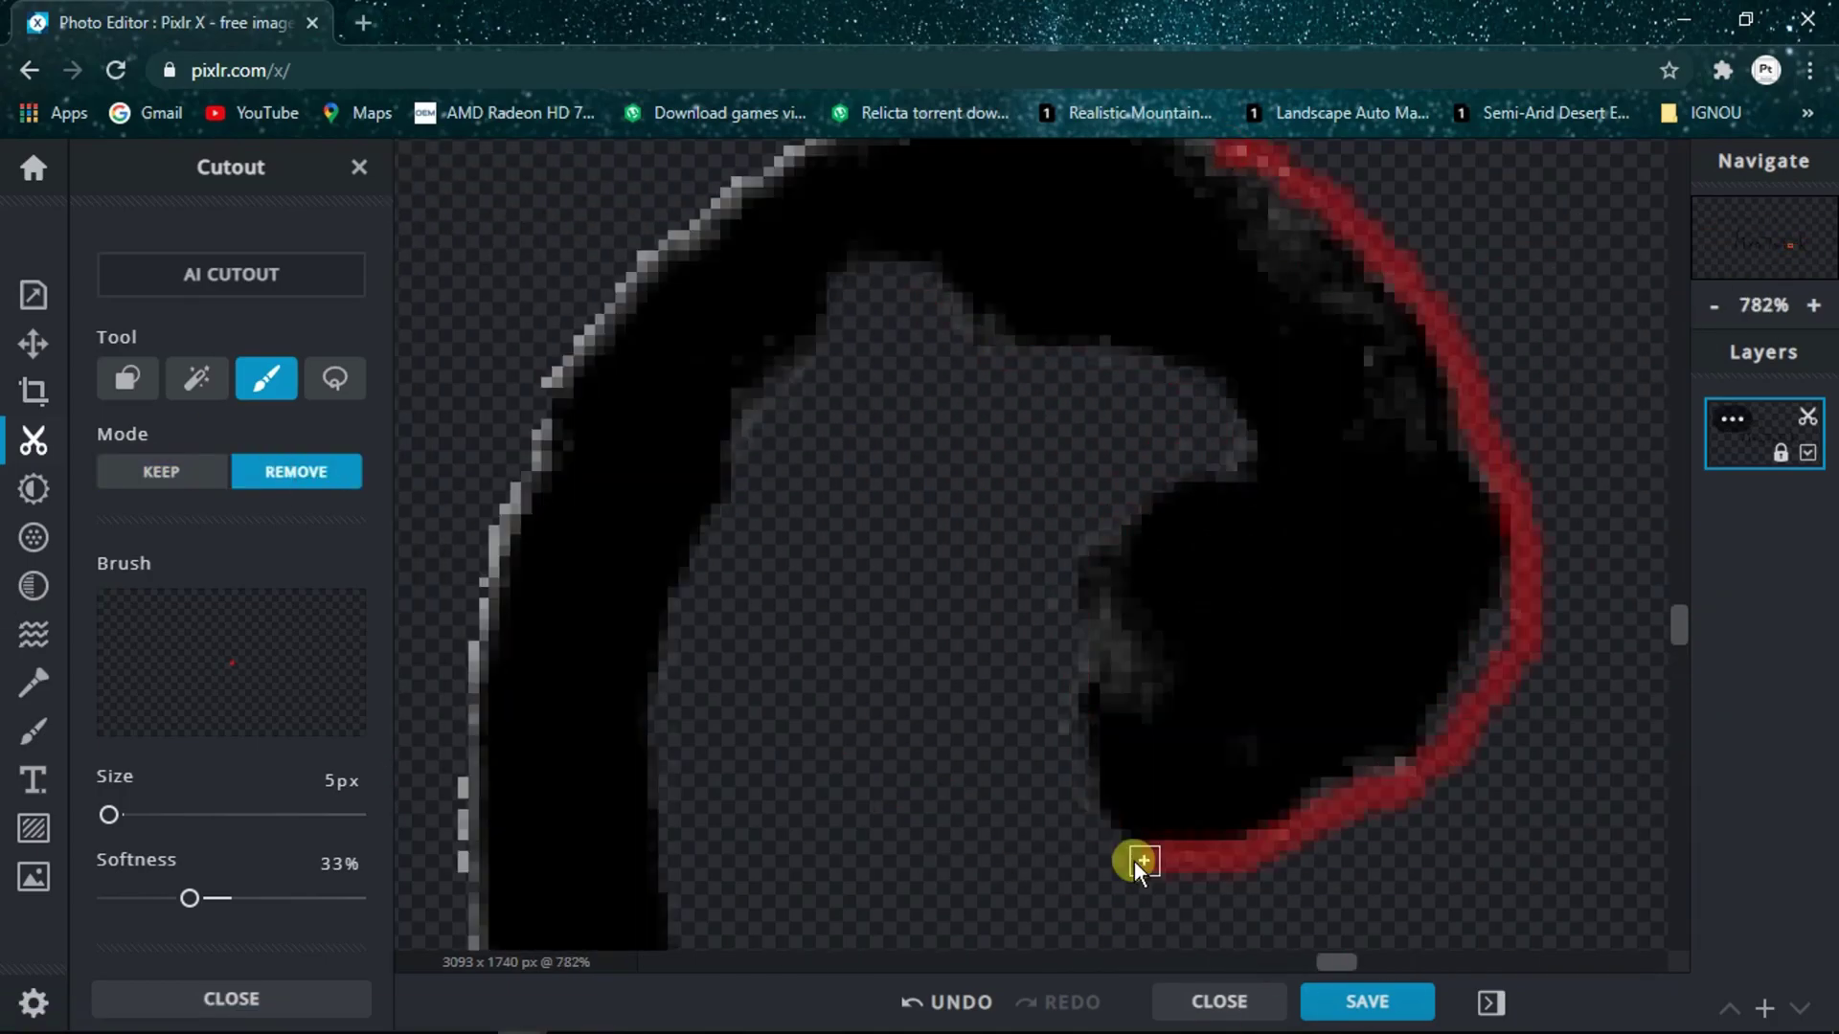
scroll(1053, 574, up, 3)
drag(1130, 346, 813, 318)
- Erase the fringe along the lower curve and the thin tail of the "c"
scroll(813, 318, down, 5)
scroll(671, 430, up, 5)
drag(402, 191, 1038, 619)
mouse_move(498, 694)
mouse_down()
mouse_move(1067, 680)
mouse_move(1379, 622)
mouse_up()
scroll(1237, 578, down, 3)
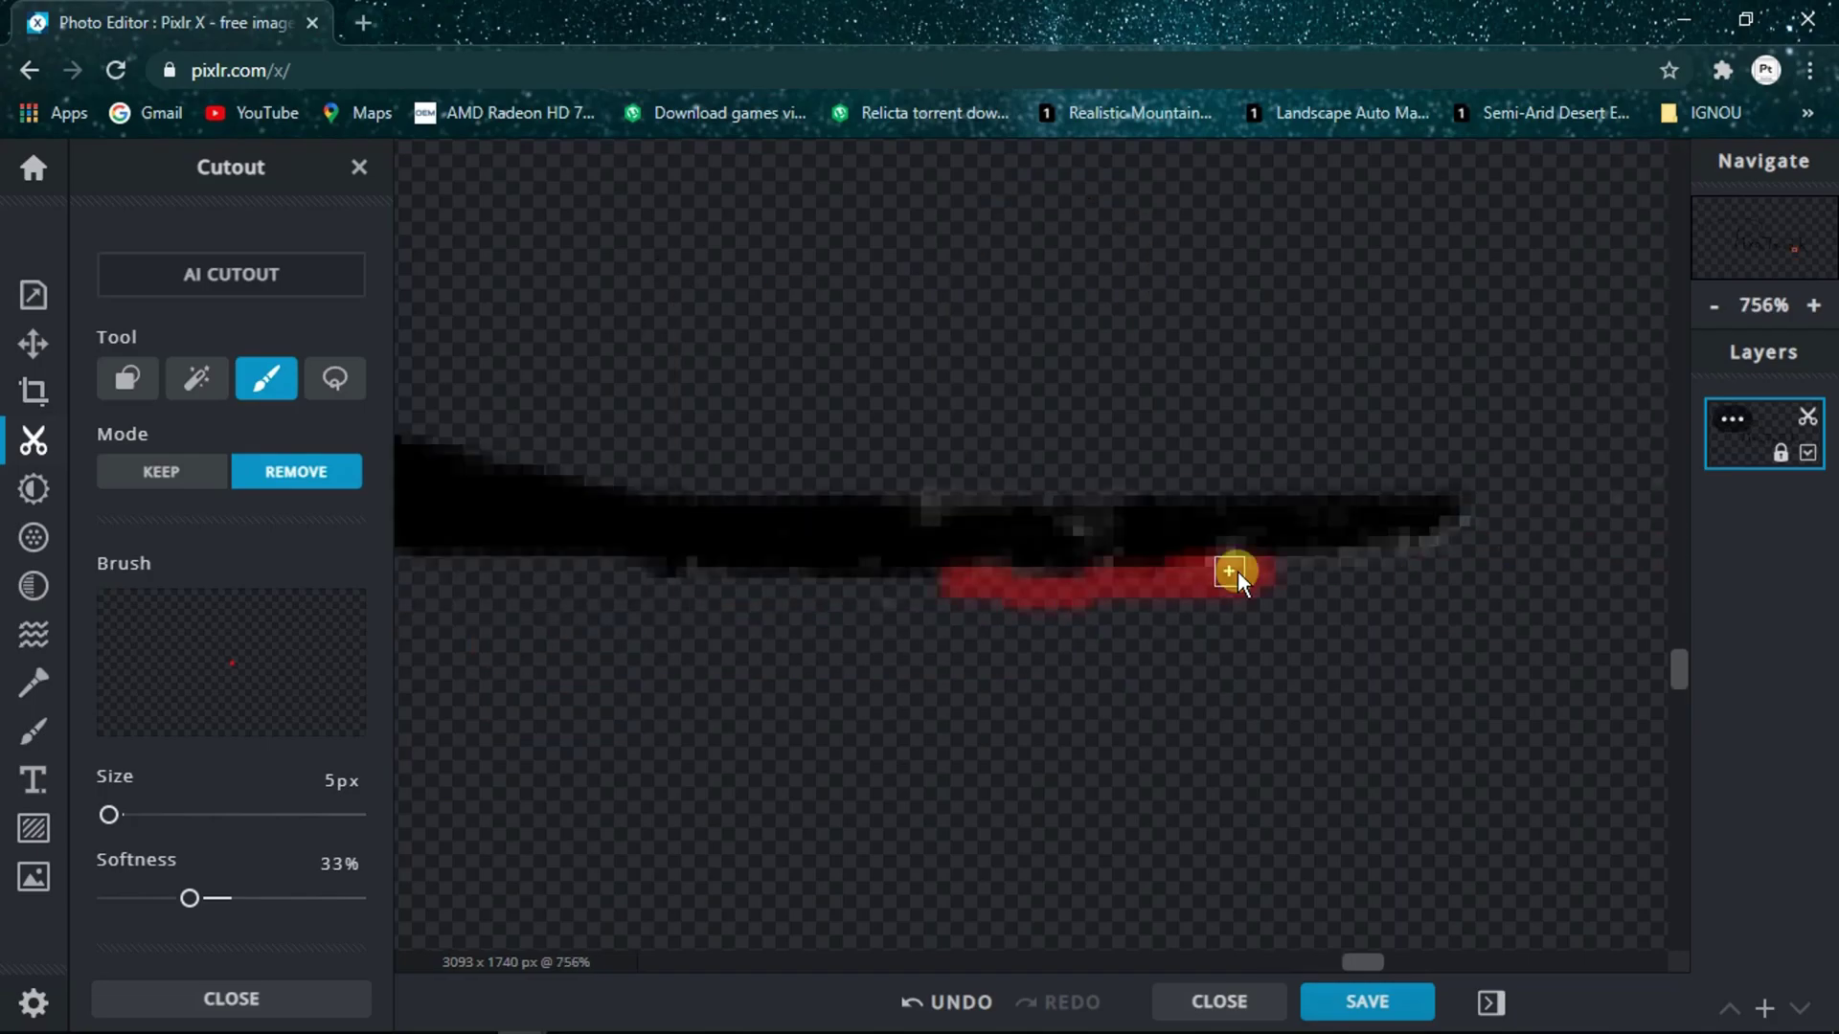
scroll(1052, 570, down, 8)
- Erase the fringe along the stem and the upper arm of the "k"
scroll(674, 929, up, 3)
drag(508, 299, 461, 749)
scroll(808, 309, down, 8)
scroll(999, 247, up, 6)
drag(1139, 144, 1145, 405)
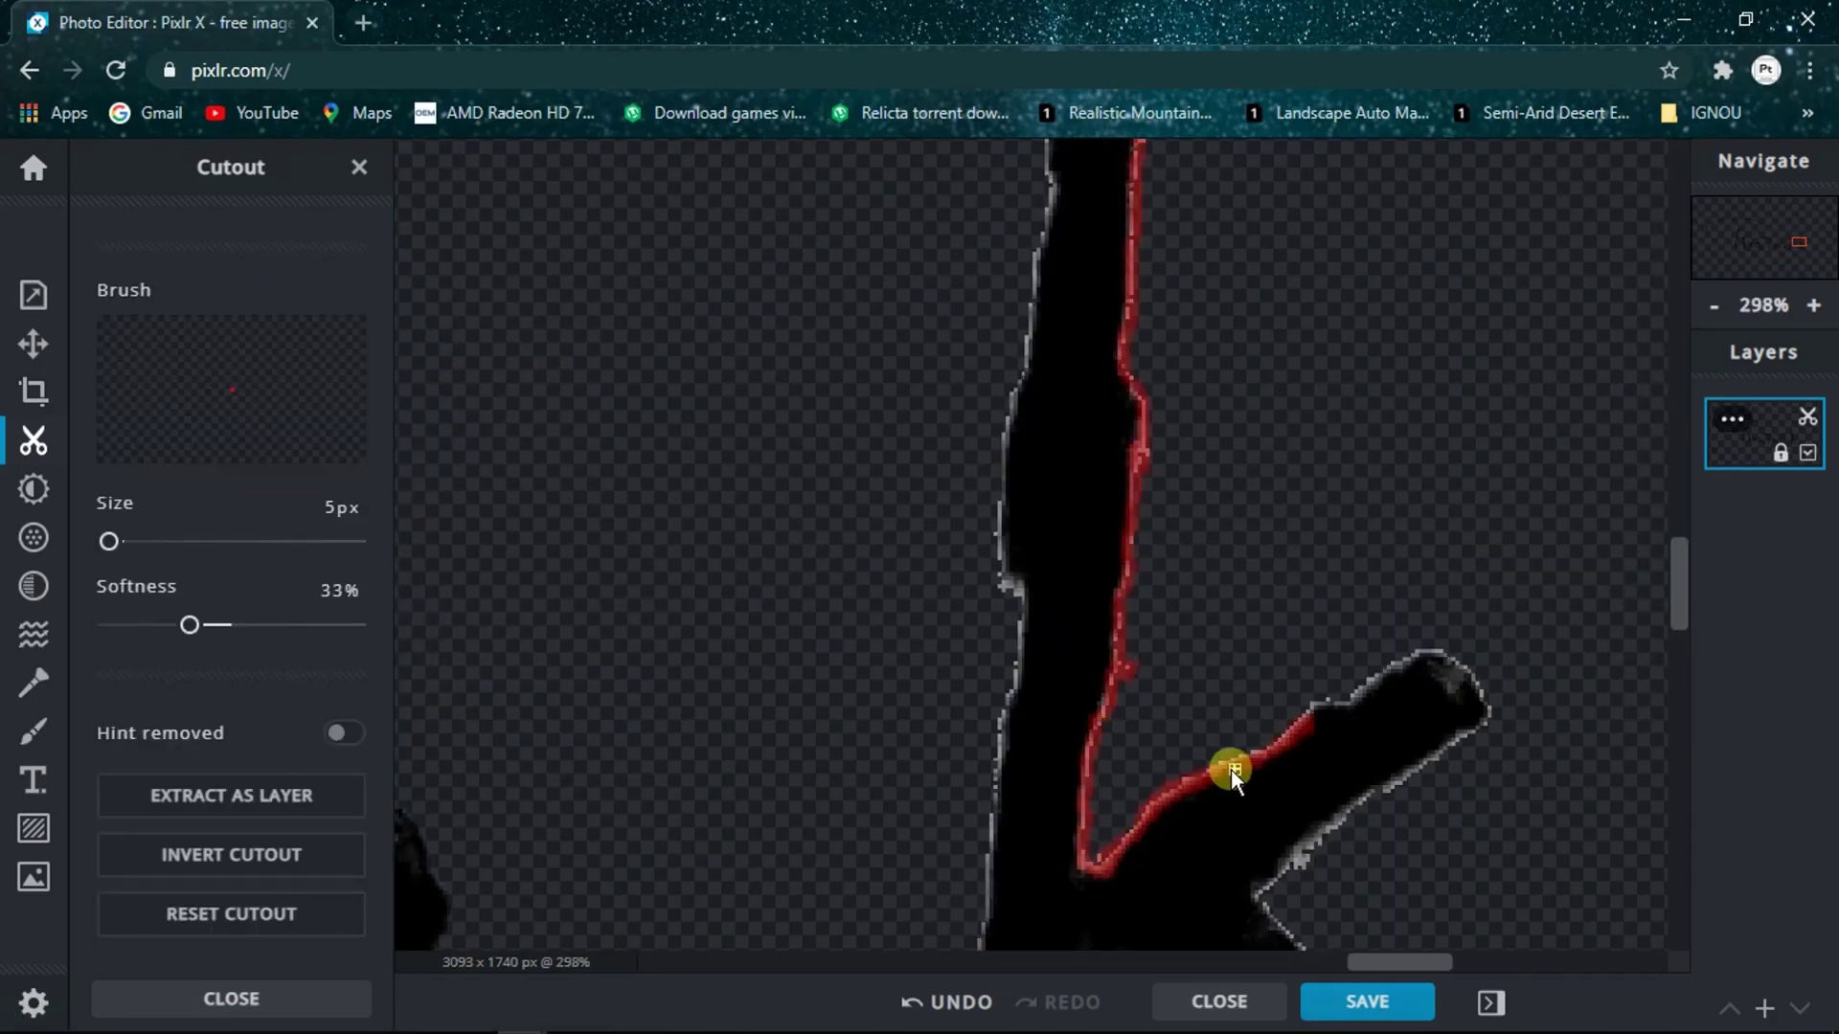
drag(1232, 768, 1375, 651)
scroll(1617, 935, up, 1)
mouse_move(876, 143)
mouse_down()
mouse_move(853, 365)
mouse_move(876, 503)
mouse_up()
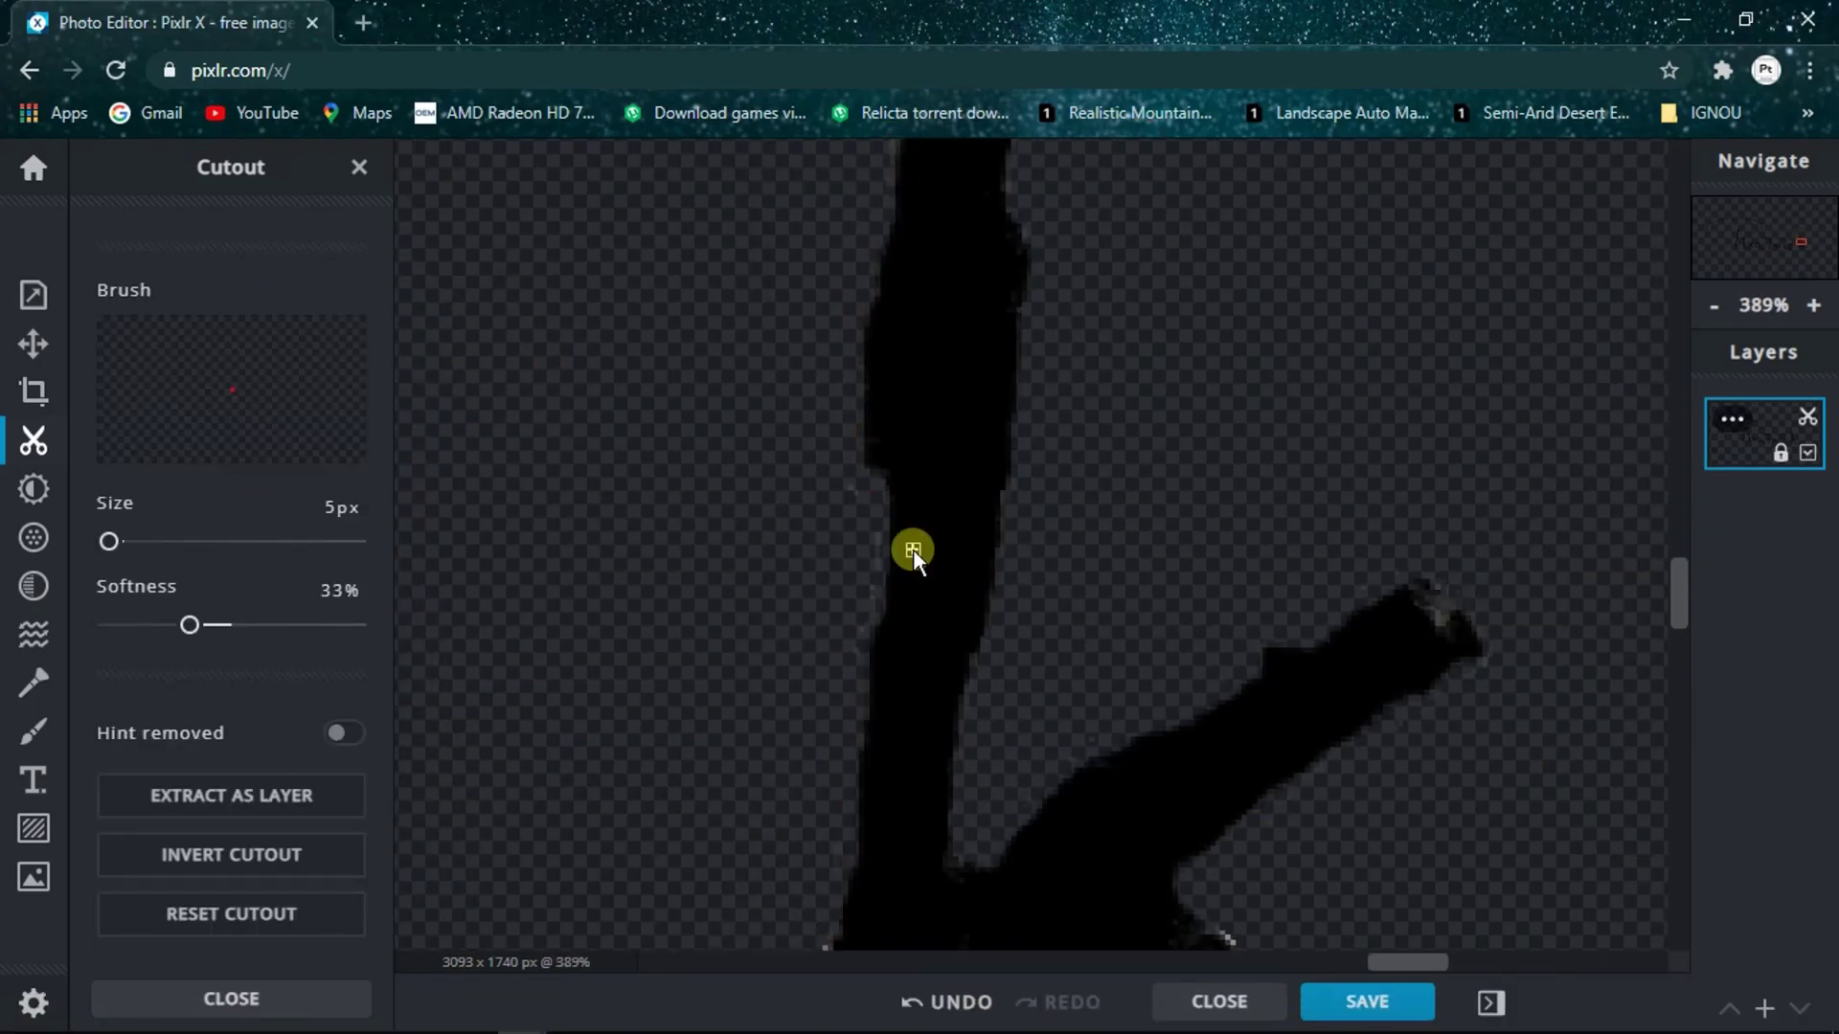
- Erase the remaining fringe around the "k"'s stem, its junction with the upper arm, and the start of the lower leg
scroll(231, 575, up, 3)
scroll(913, 549, down, 3)
scroll(905, 239, up, 4)
mouse_move(777, 703)
mouse_down()
mouse_move(788, 616)
mouse_move(1001, 450)
mouse_up()
scroll(946, 388, down, 8)
scroll(1329, 675, up, 6)
drag(1322, 622, 1338, 948)
drag(1474, 666, 1417, 828)
drag(1542, 670, 1380, 952)
drag(1657, 810, 1549, 665)
scroll(1549, 665, right, 6)
drag(1058, 646, 1245, 944)
drag(911, 516, 885, 542)
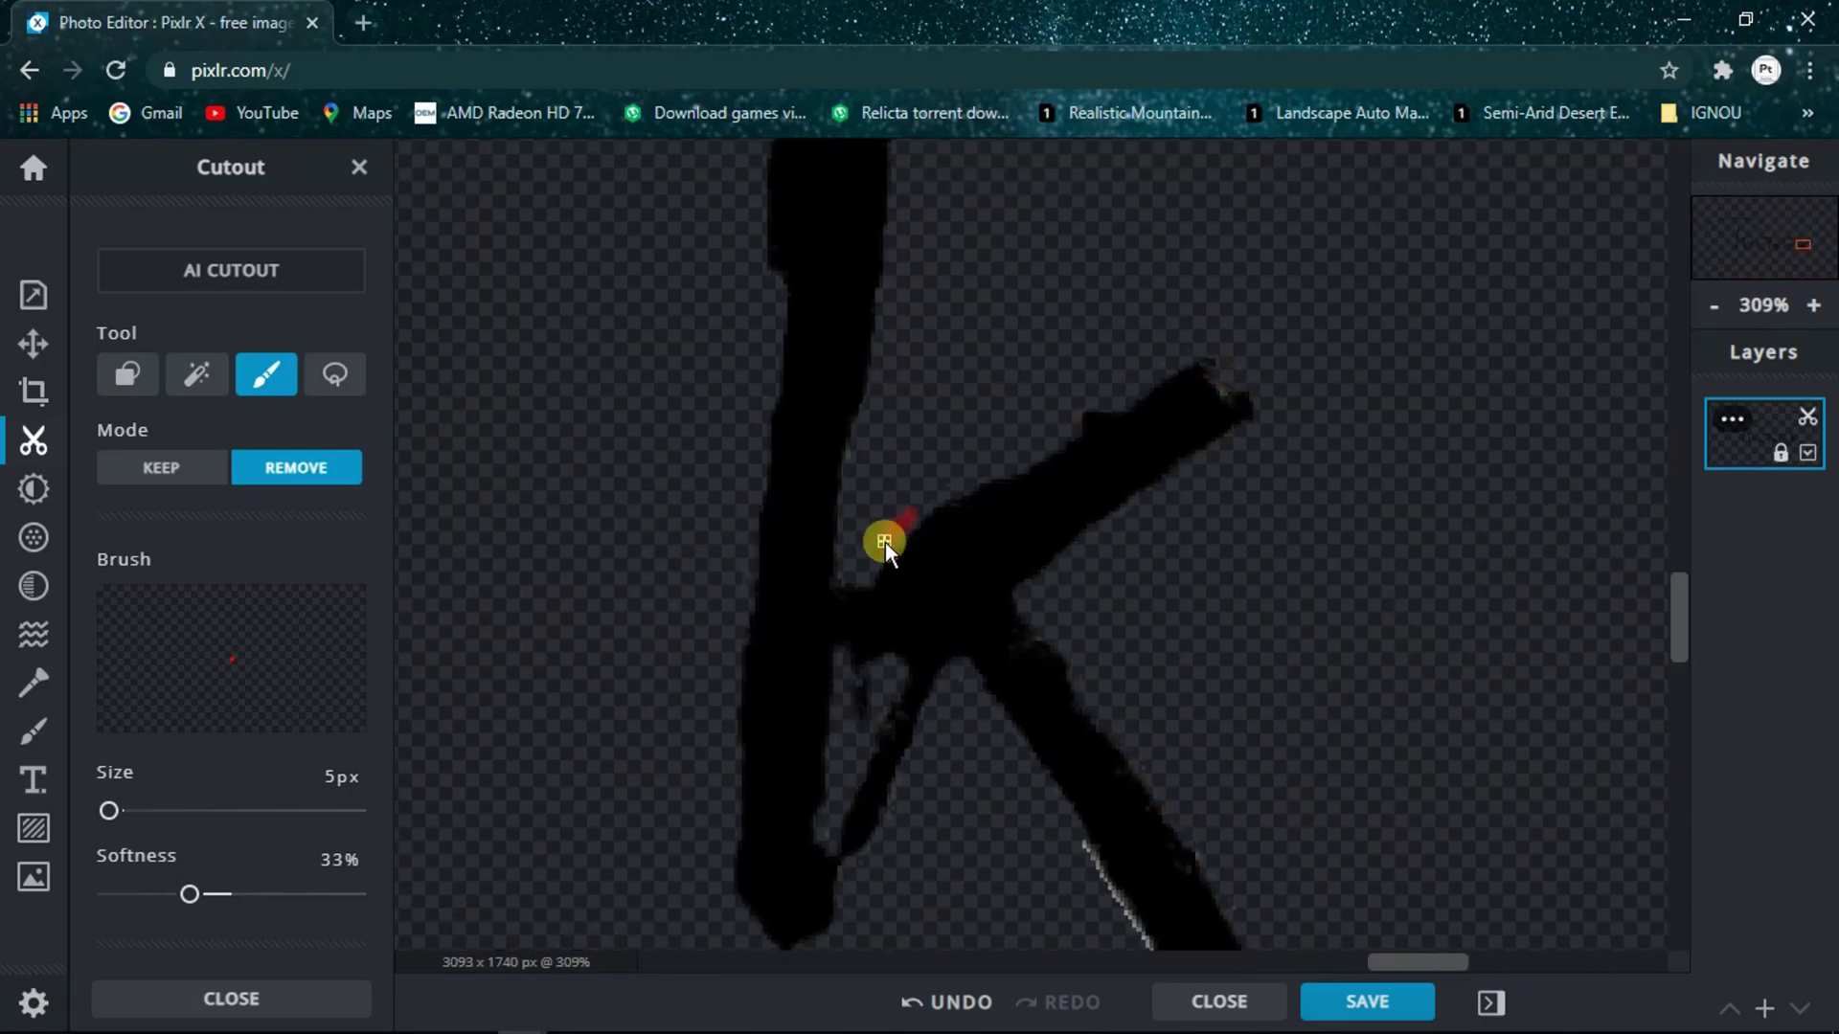
- Clean the white fringe along the "k"'s lower leg with the removal brush, undoing the stray stroke
scroll(1101, 875, up, 1)
scroll(1100, 875, down, 1)
mouse_move(911, 619)
mouse_down()
mouse_move(1025, 706)
mouse_move(1214, 723)
mouse_up()
key(ctrl+z)
scroll(937, 634, up, 3)
mouse_move(787, 519)
mouse_down()
mouse_move(888, 657)
mouse_move(1685, 914)
mouse_move(1668, 911)
mouse_up()
scroll(1668, 912, down, 3)
- Erase the fringe along the upper and lower edges of the "k"'s long tail, out to its tip
scroll(1296, 780, up, 2)
scroll(932, 681, right, 5)
drag(931, 680, 1668, 444)
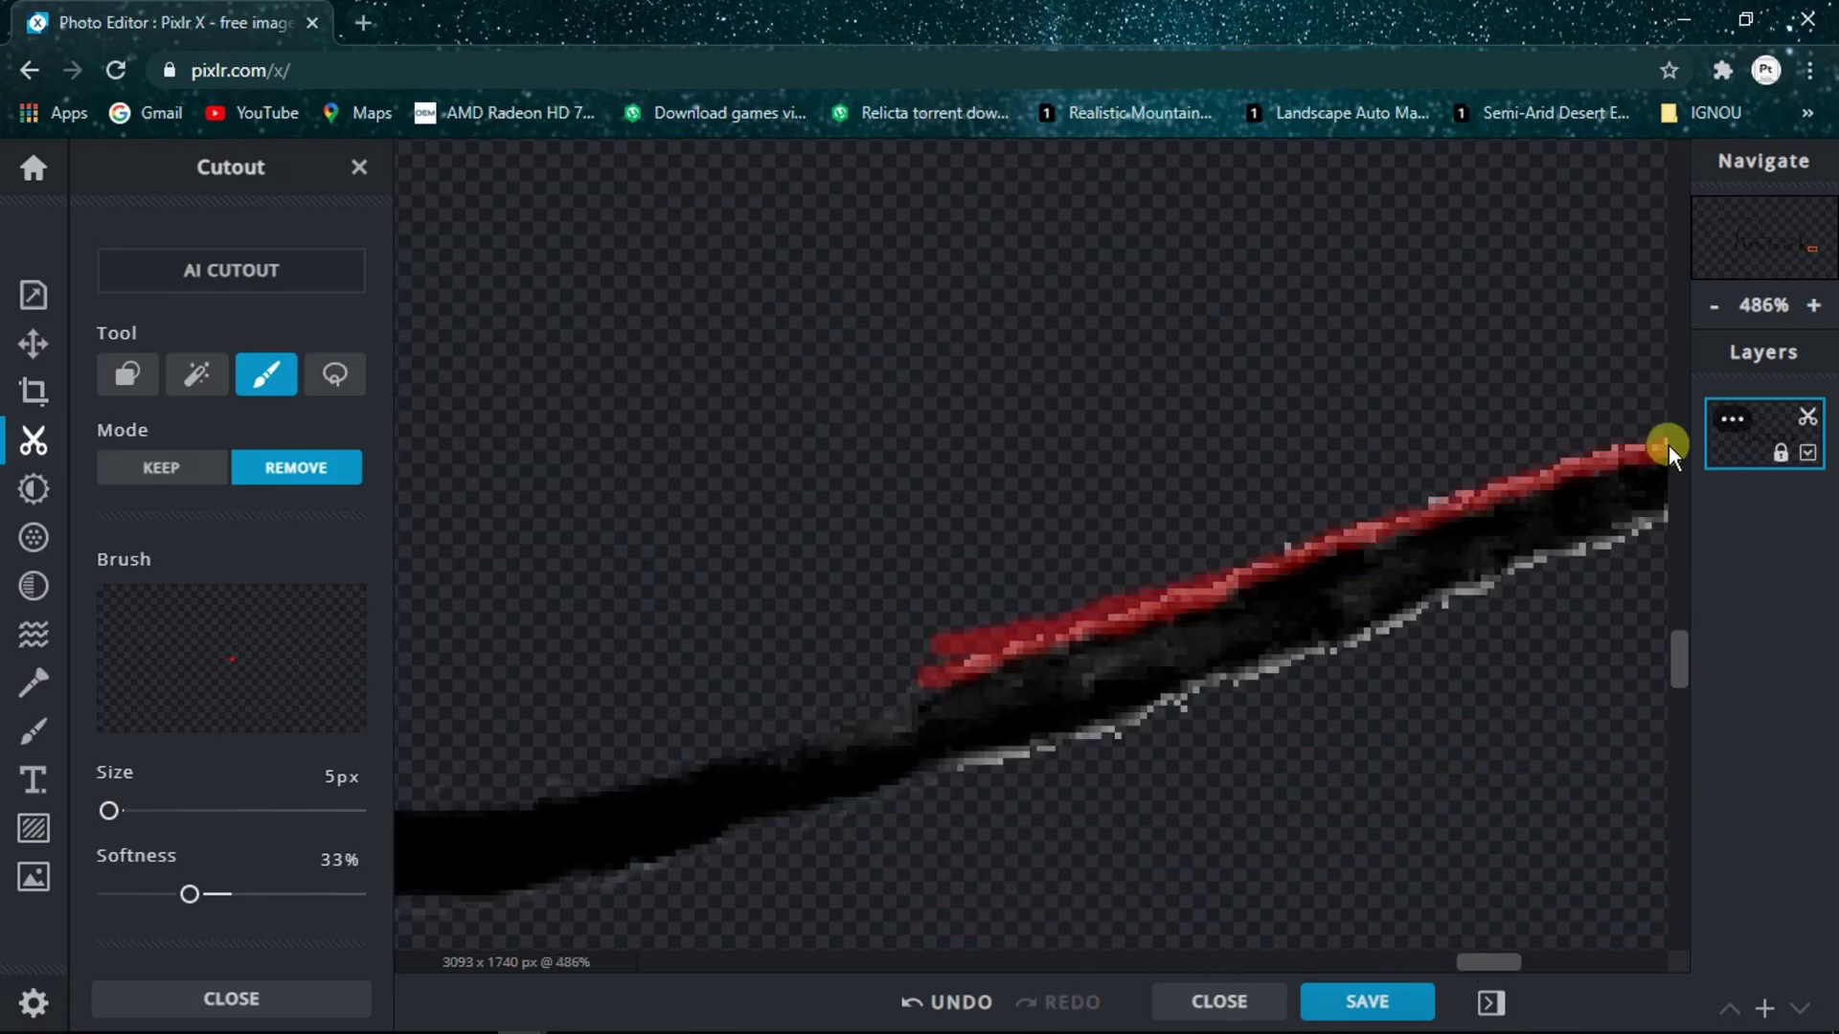
drag(927, 771, 1283, 675)
drag(1169, 712, 1628, 525)
scroll(1628, 517, right, 5)
mouse_move(731, 442)
mouse_down()
mouse_move(839, 405)
mouse_move(773, 509)
mouse_move(746, 513)
mouse_up()
scroll(1004, 428, up, 1)
drag(1650, 251, 1149, 348)
- Download the finished signature as a PNG named P_20201225_141247-02 and open the downloaded file
scroll(1609, 299, down, 6)
scroll(1098, 285, up, 4)
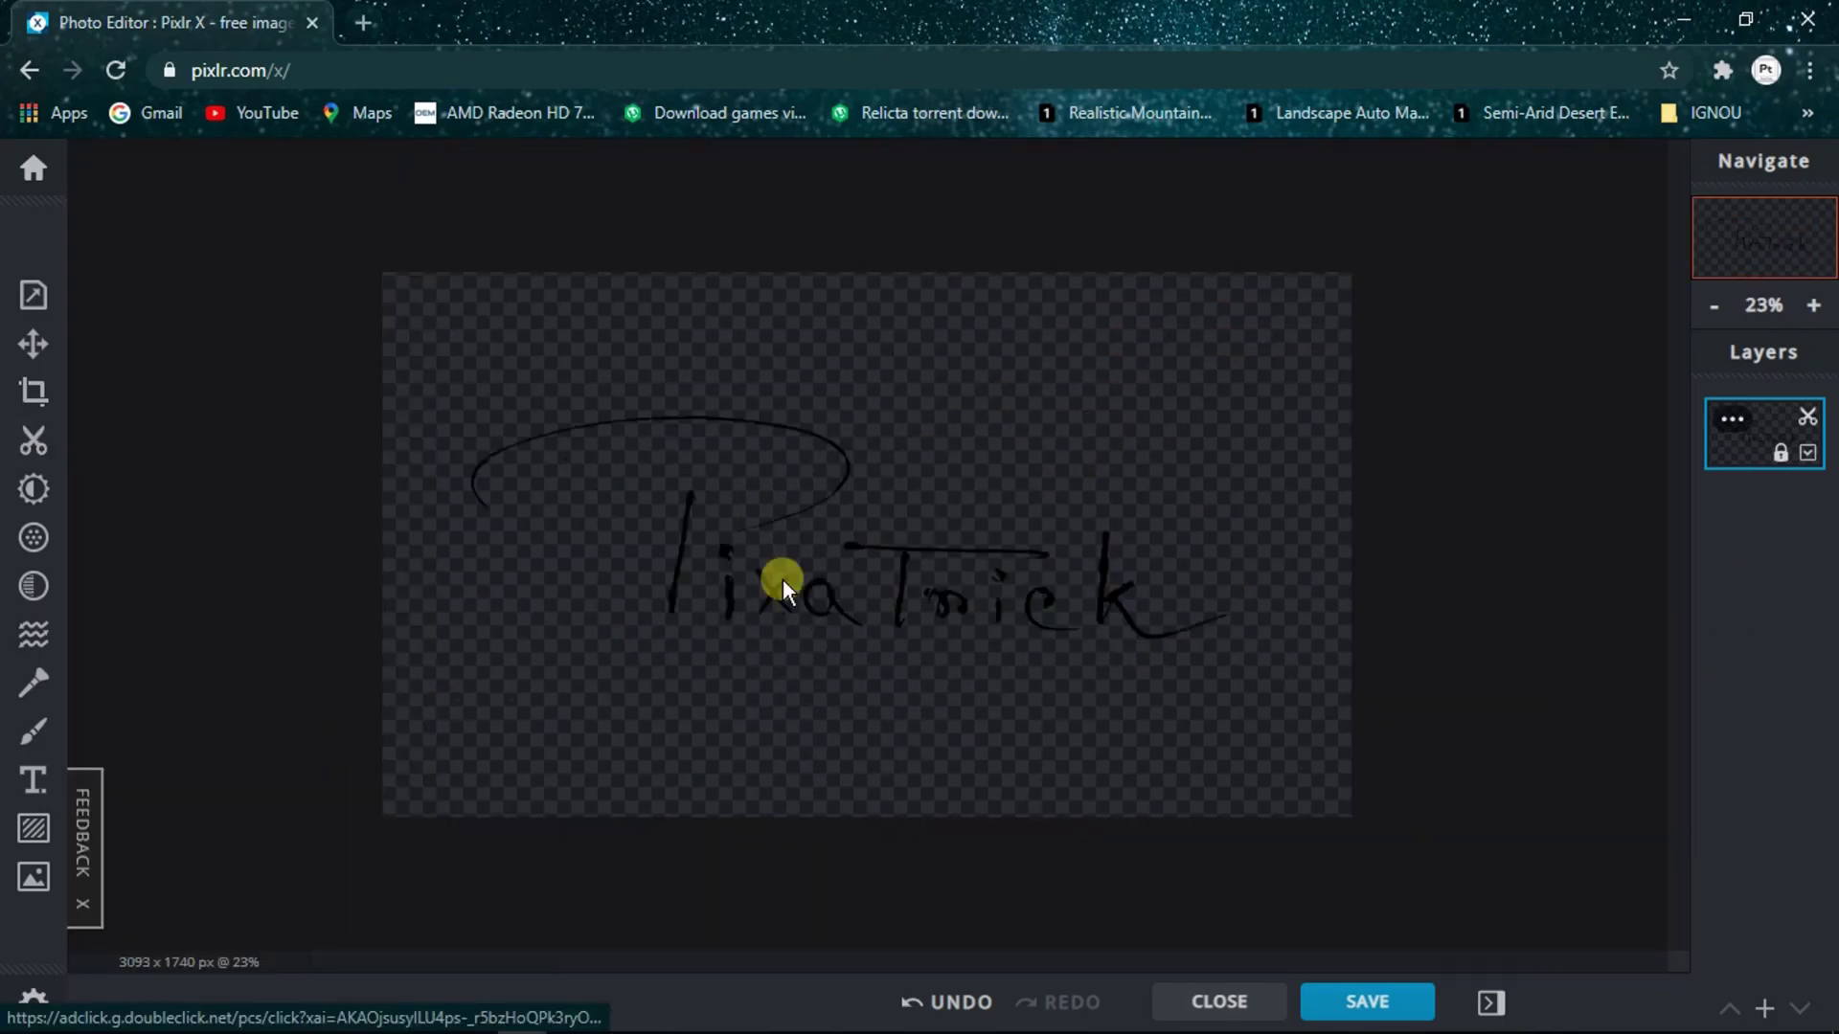
scroll(825, 580, up, 2)
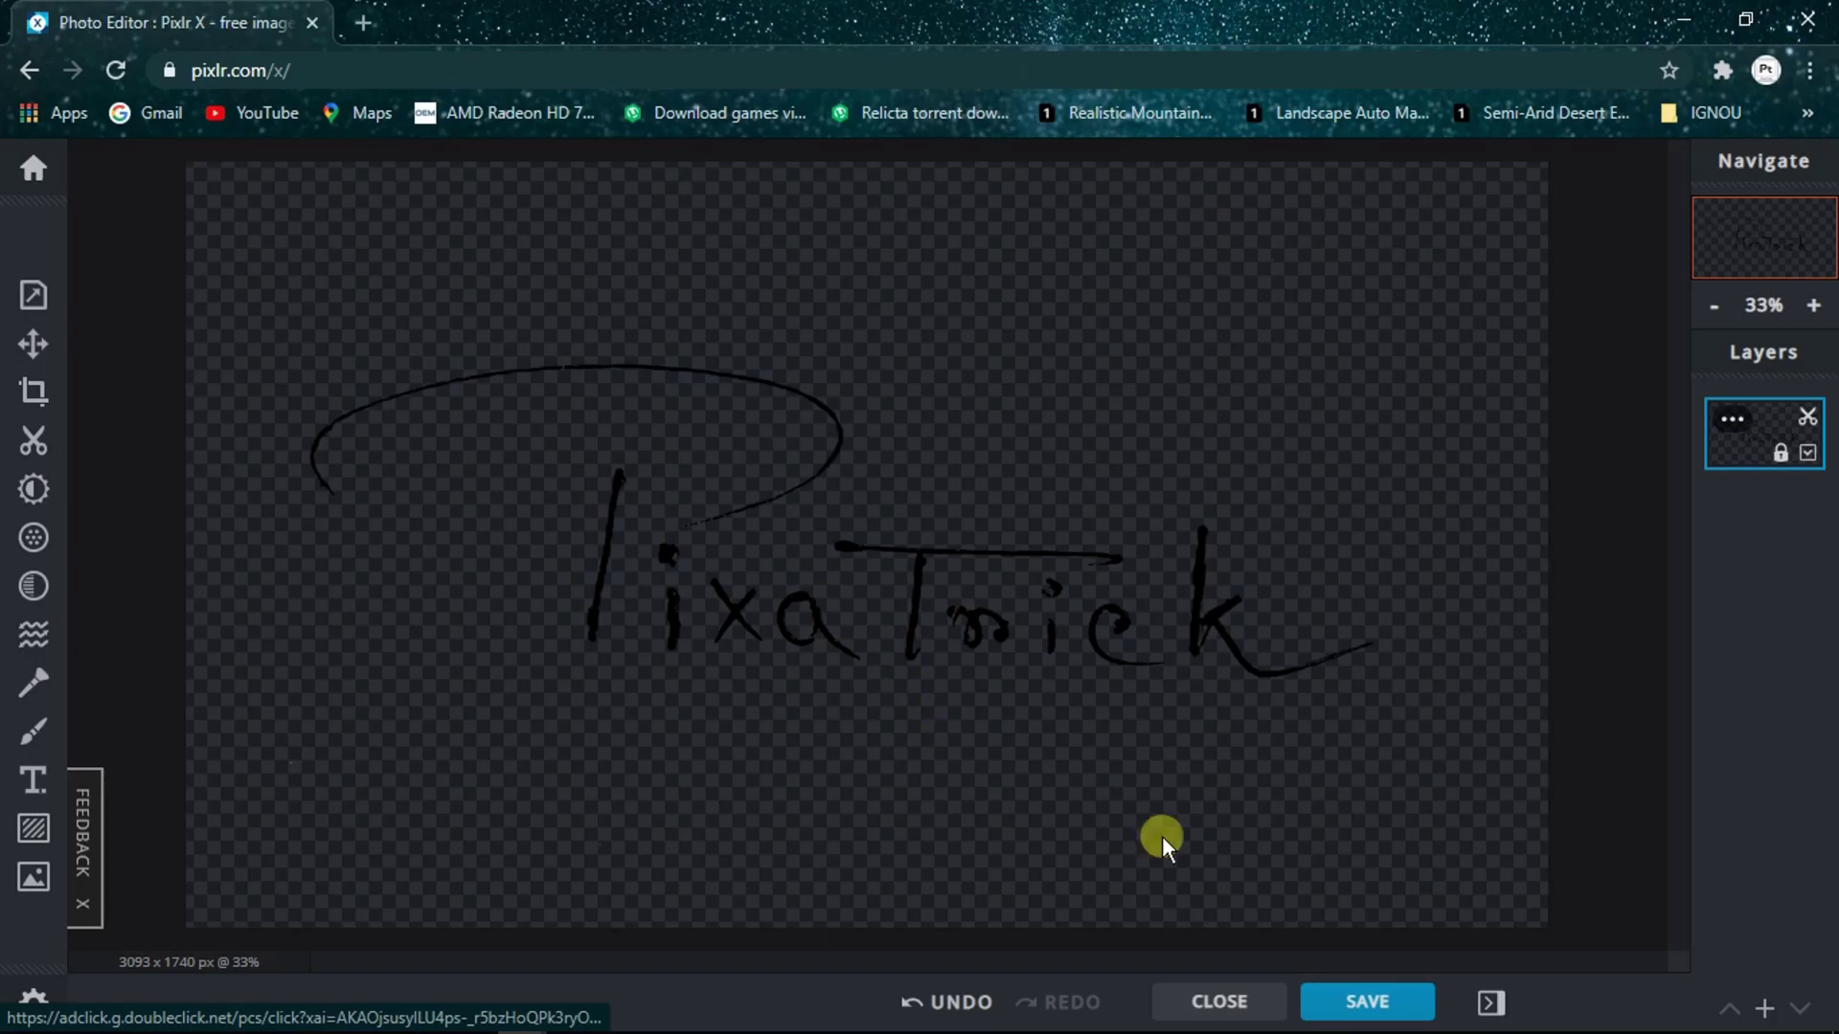
click(1358, 1008)
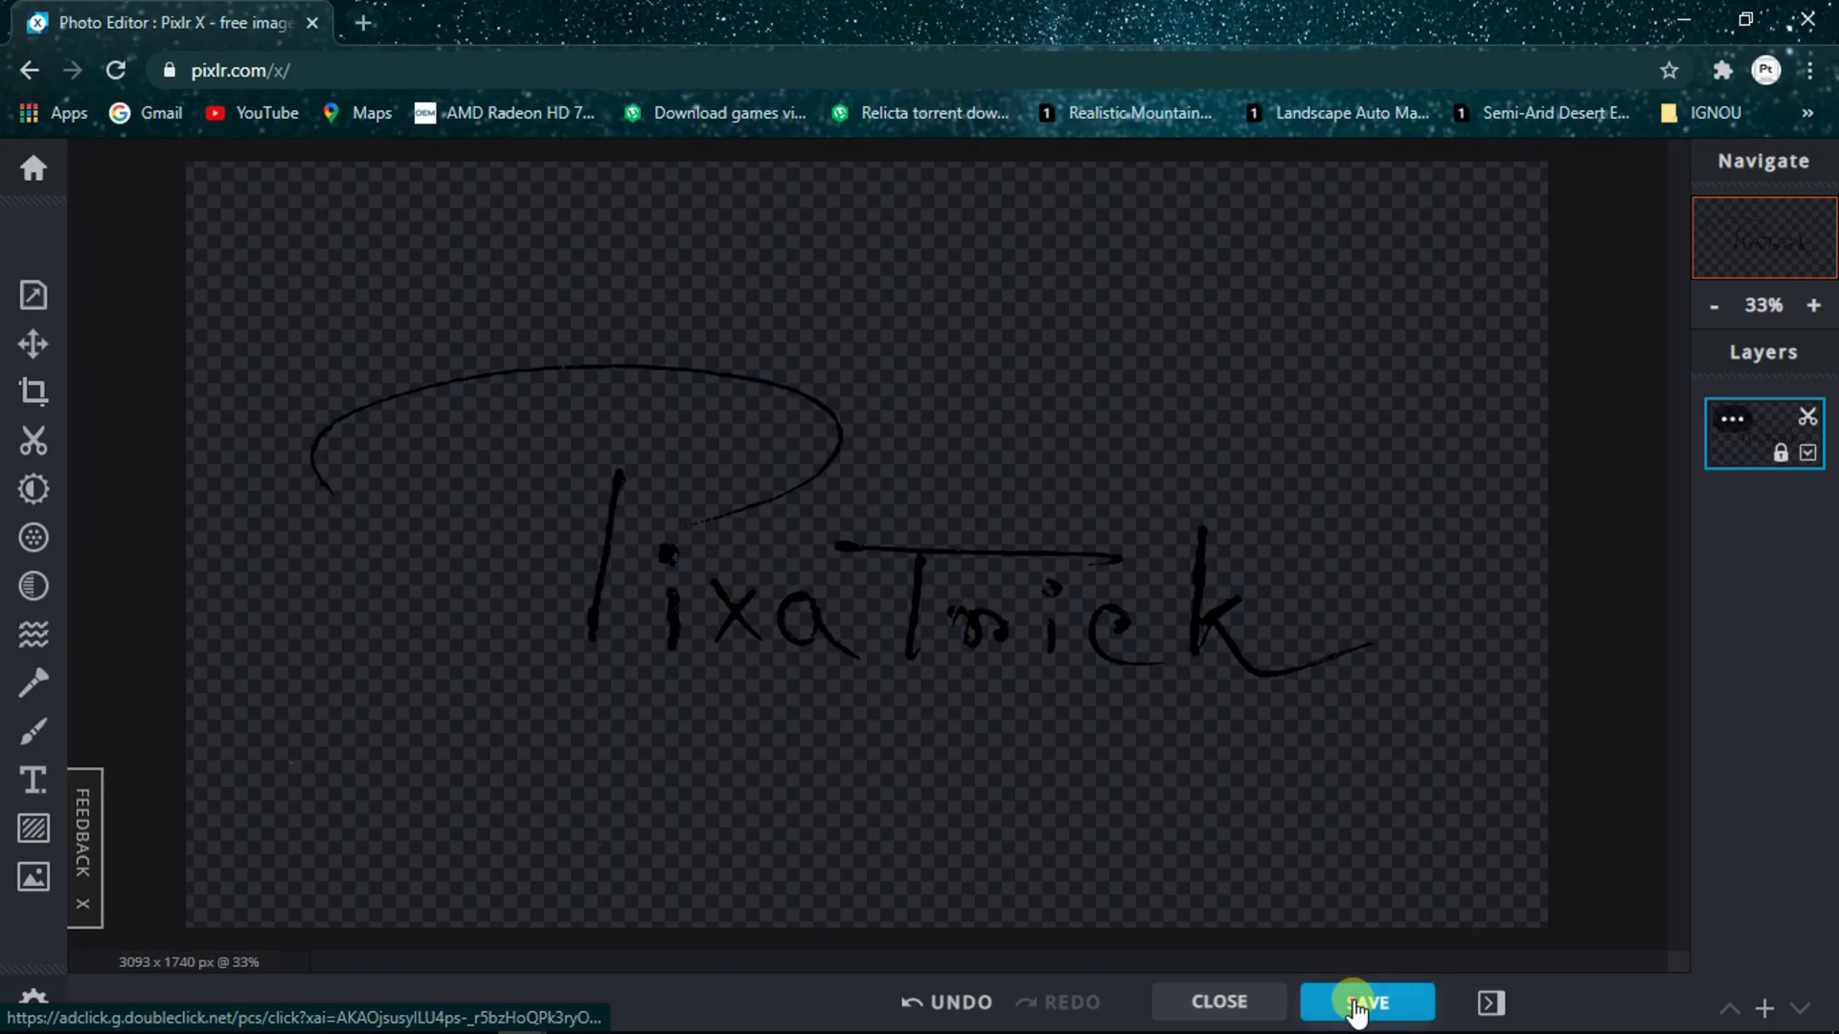
click(1019, 584)
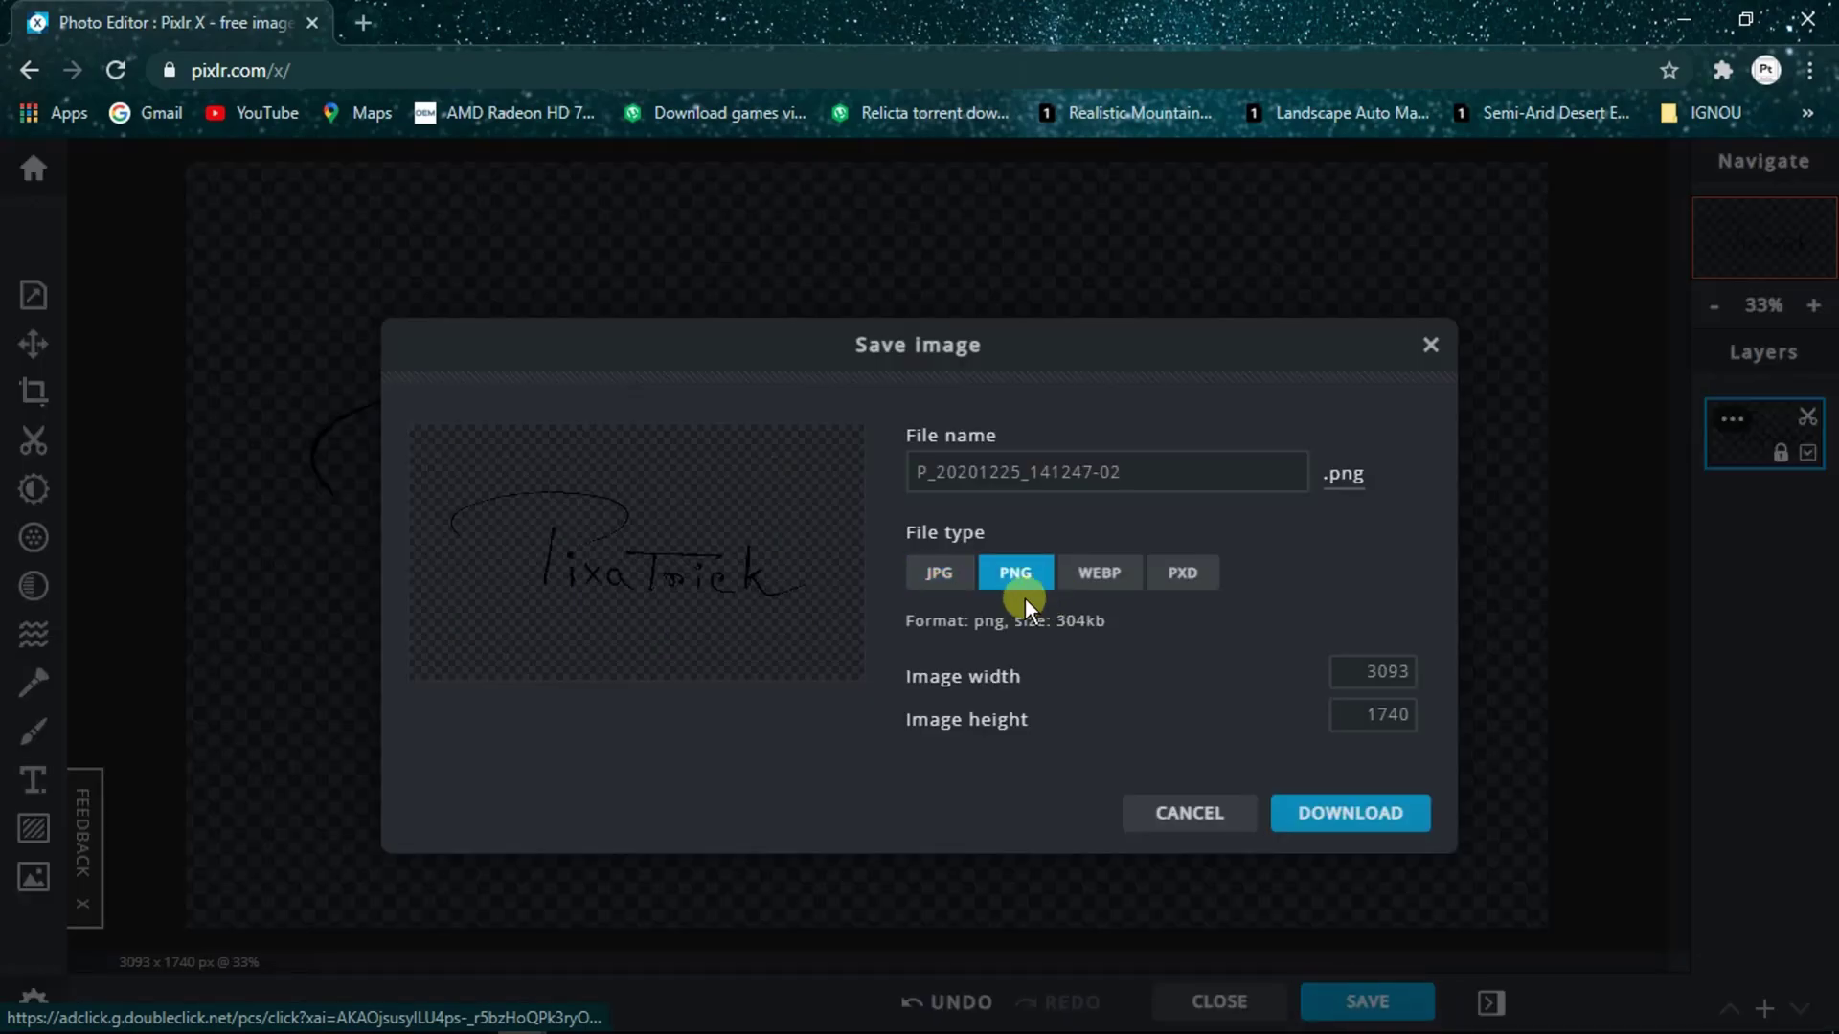
click(1312, 822)
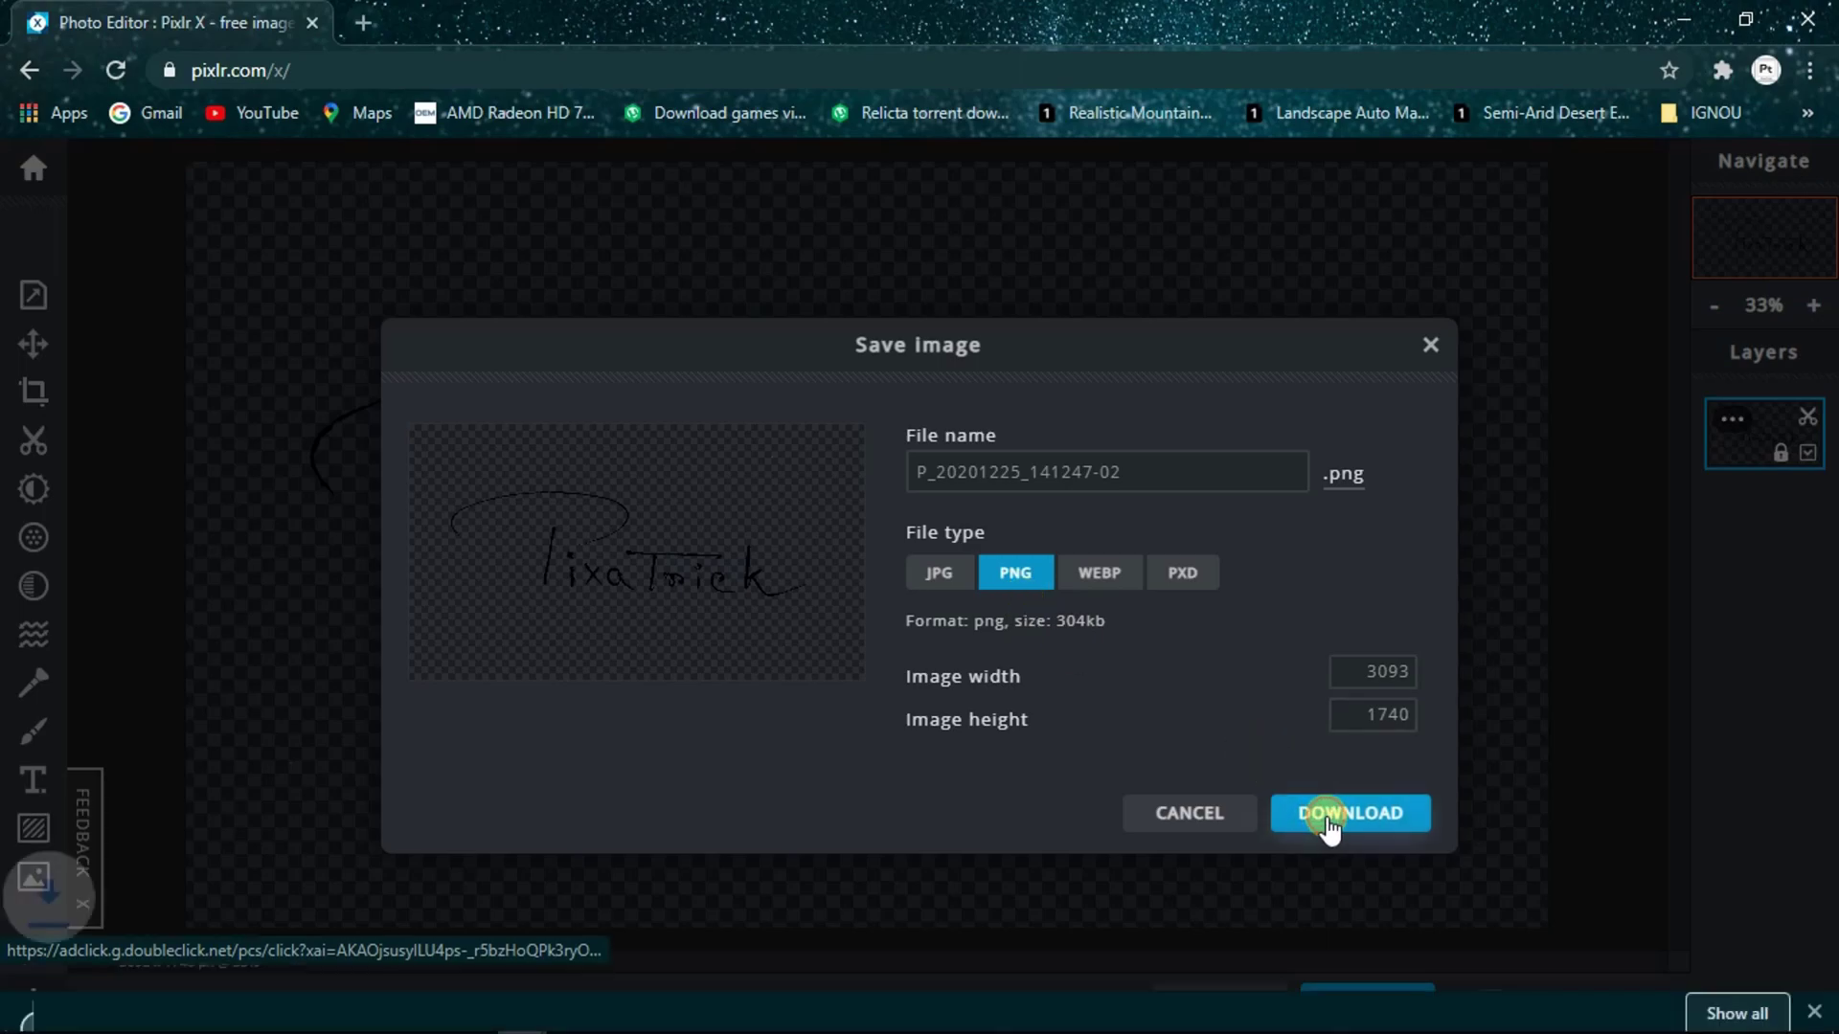
click(176, 992)
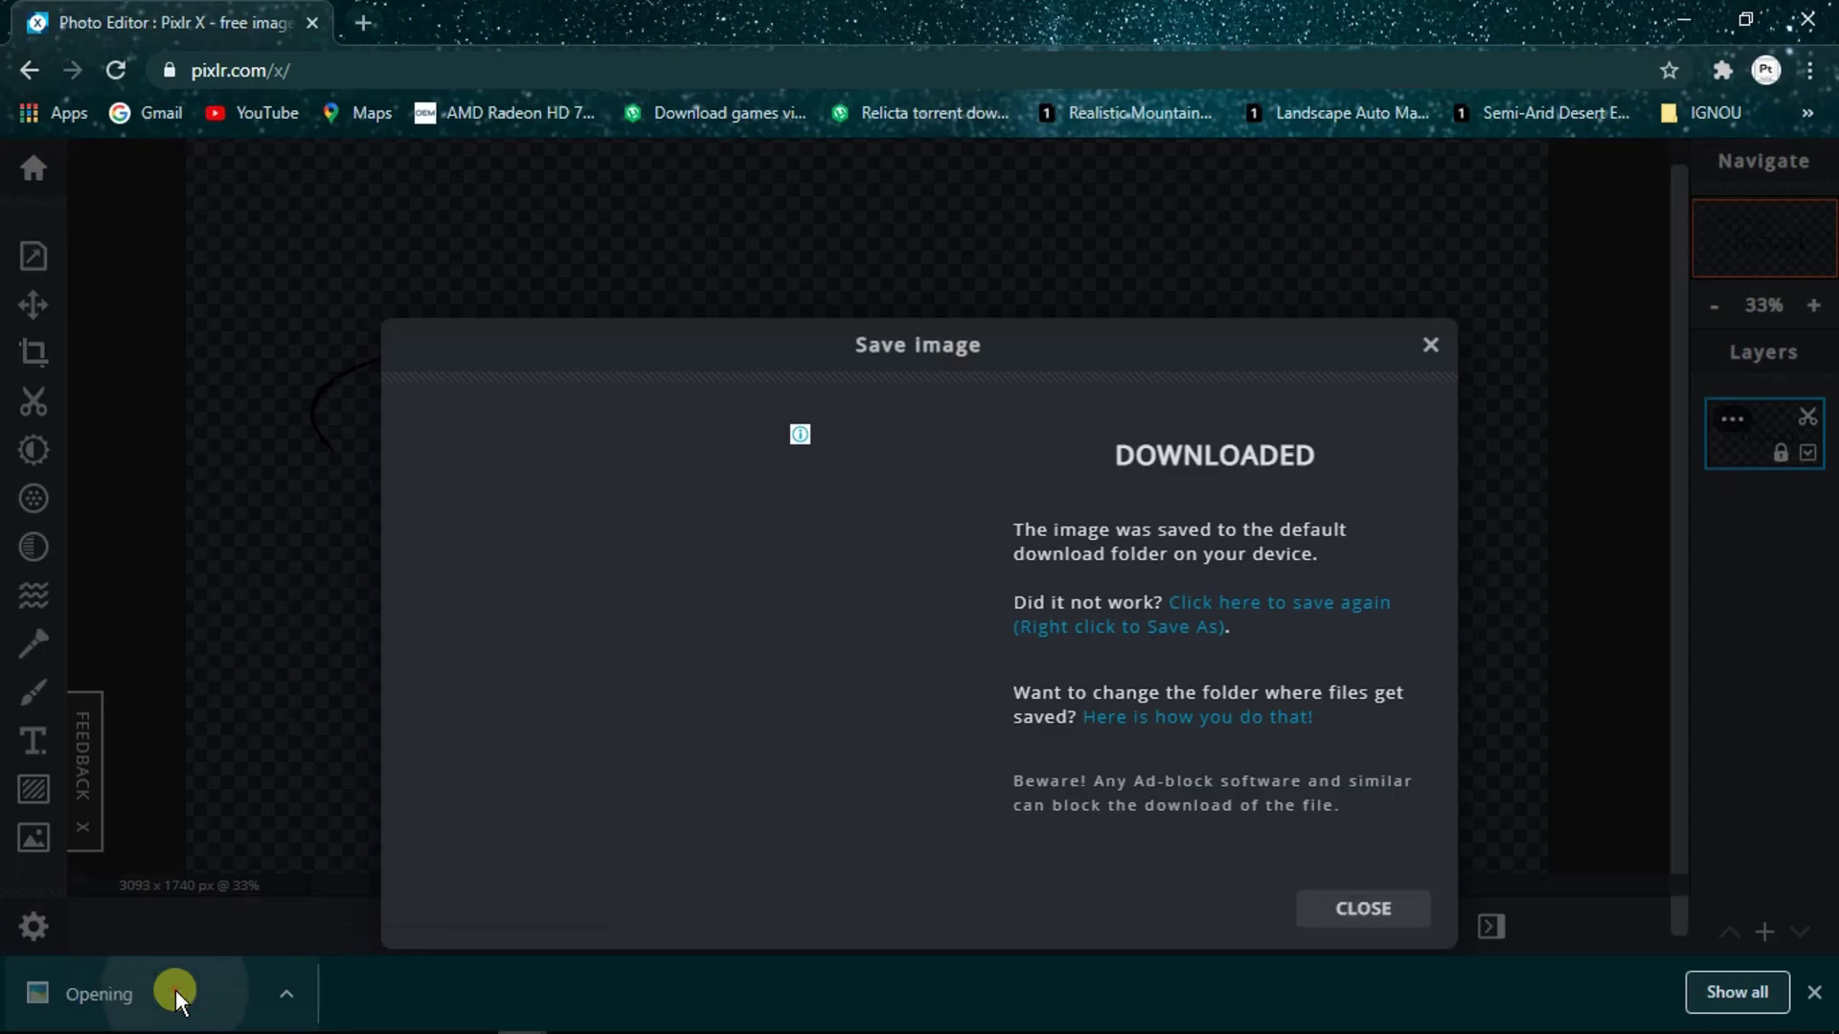